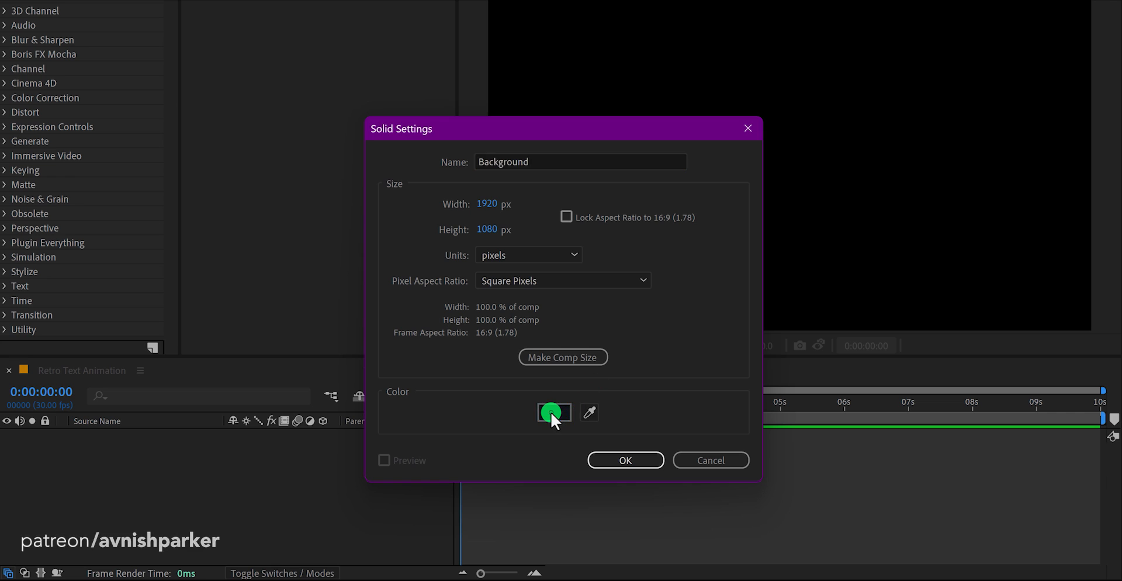
- Set the Background solid's color to dark blue 0D1623 and create the solid
{"action": "left_click", "coordinate": [550, 411]}
{"action": "left_click", "coordinate": [496, 345]}
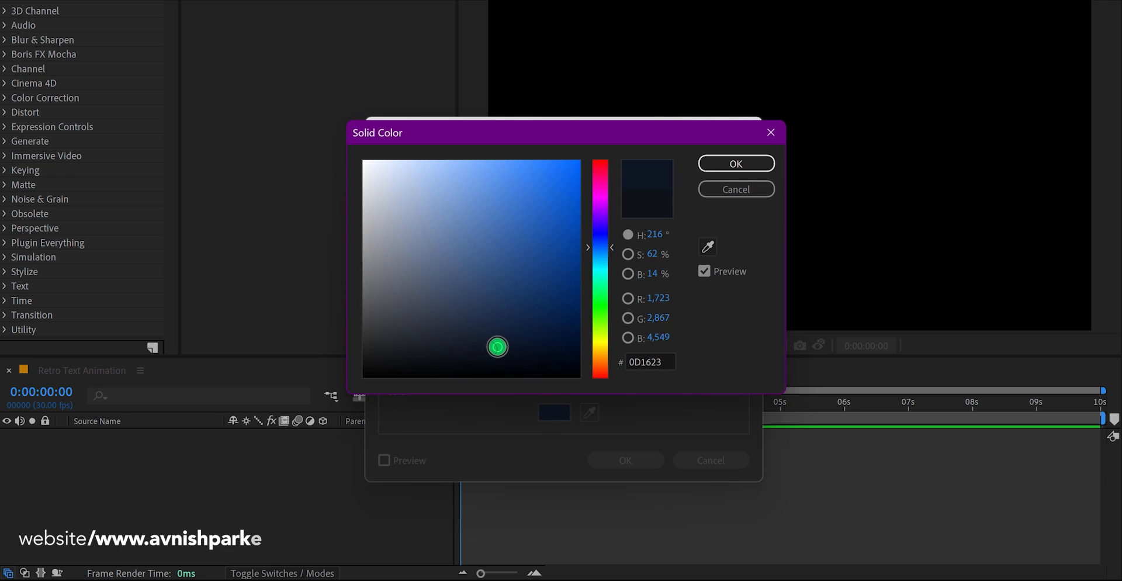
{"action": "left_click", "coordinate": [719, 170]}
{"action": "left_click", "coordinate": [606, 458]}
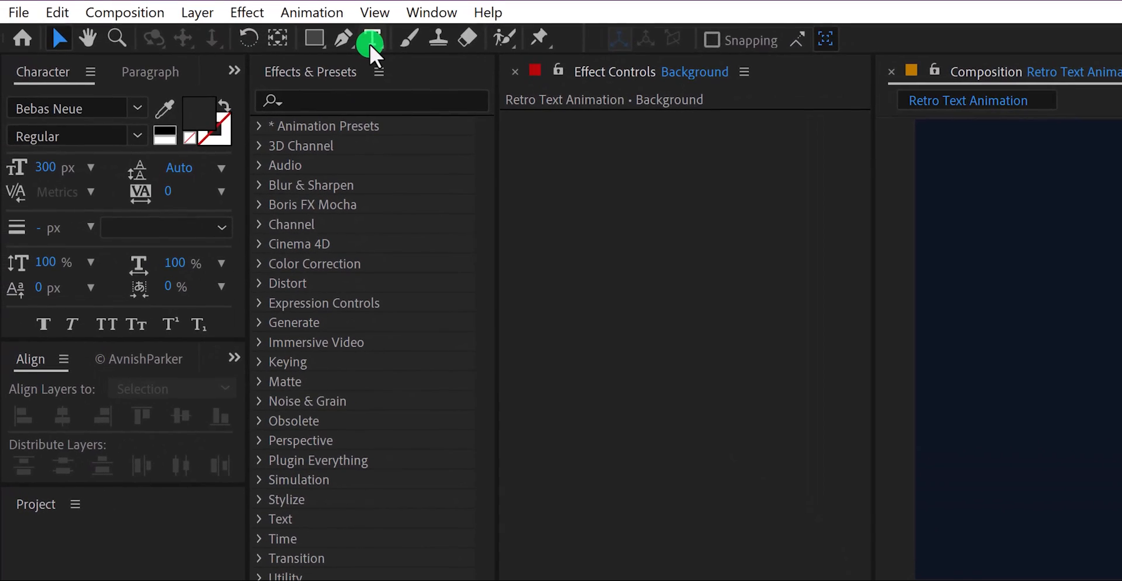
- Add a two-line text layer to the composition reading "This is" and "the way"
{"action": "left_click", "coordinate": [370, 42]}
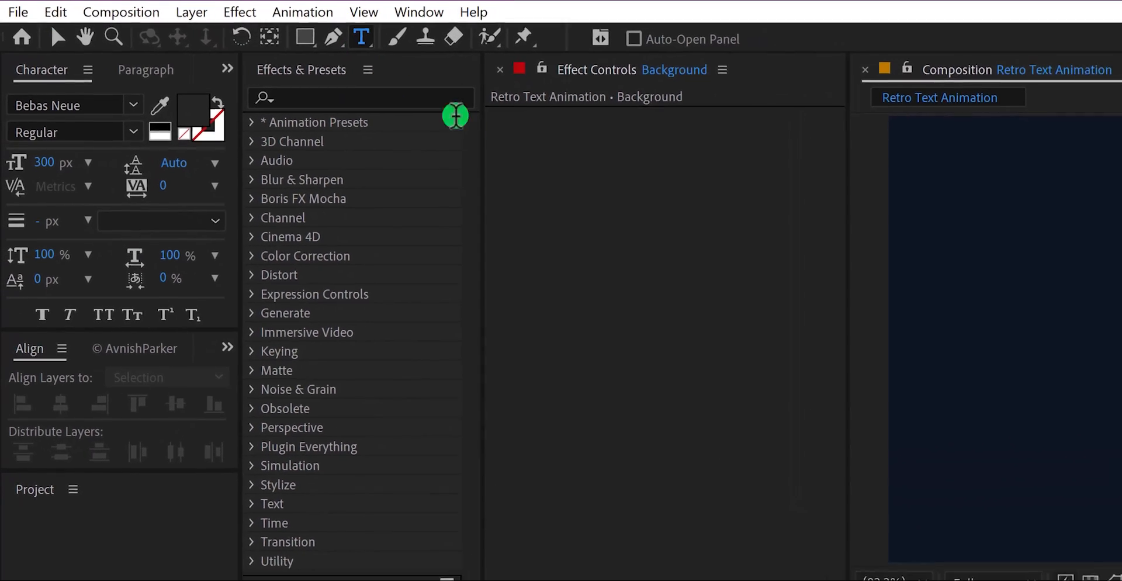
{"action": "left_click", "coordinate": [749, 187]}
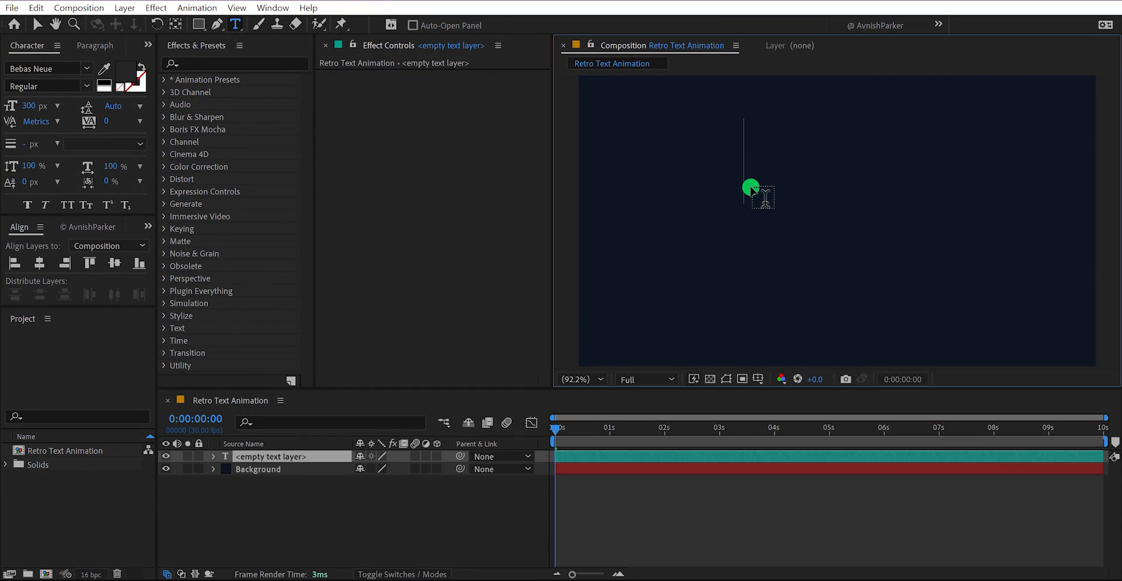
{"action": "type", "text": "This is "}
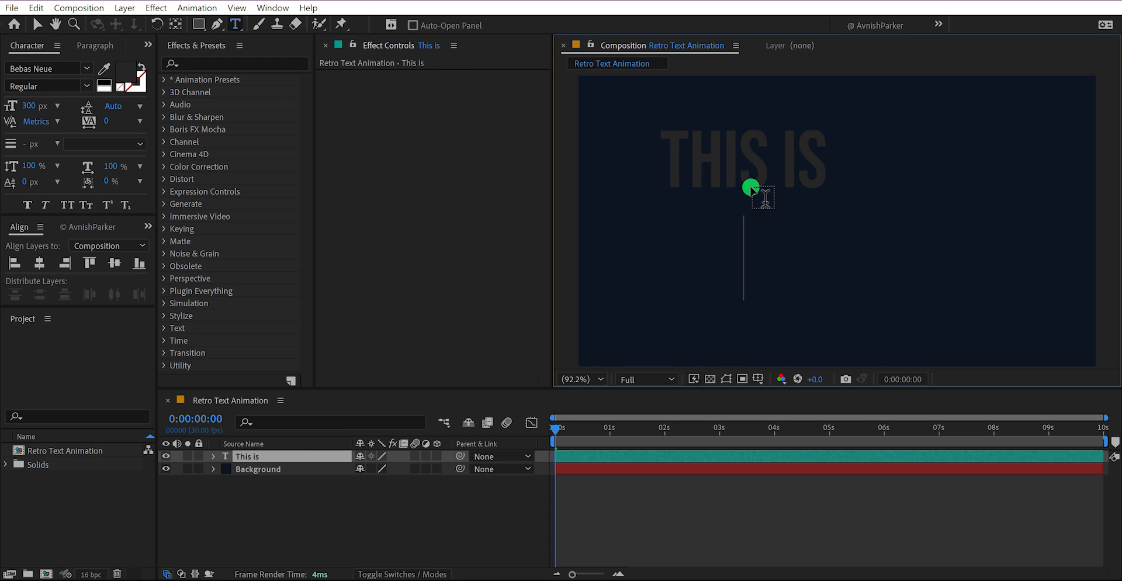
{"action": "type", "text": "the way"}
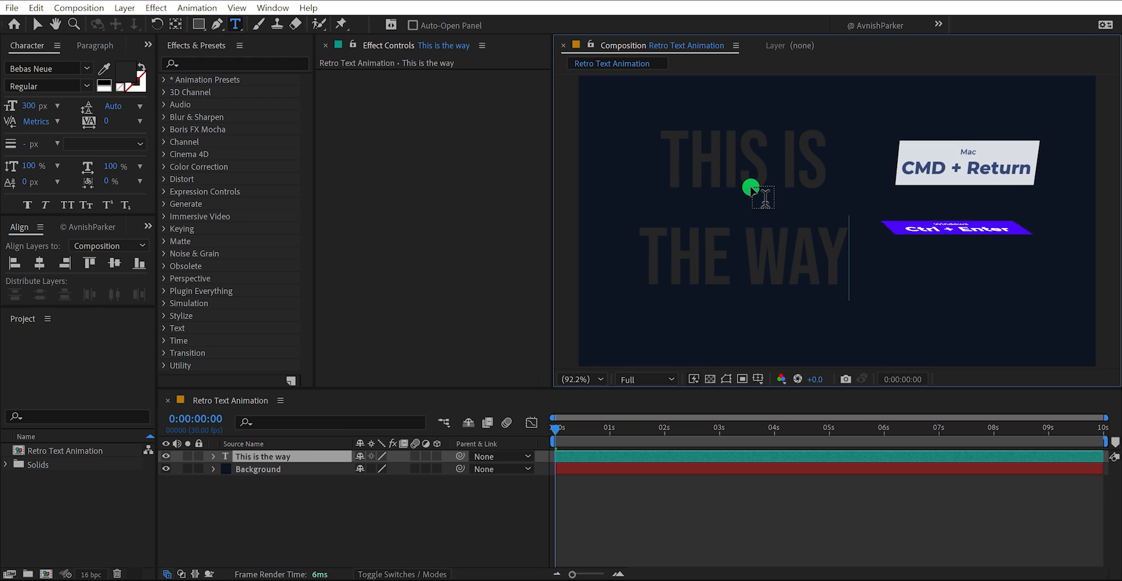
{"action": "key", "text": "ctrl+Return"}
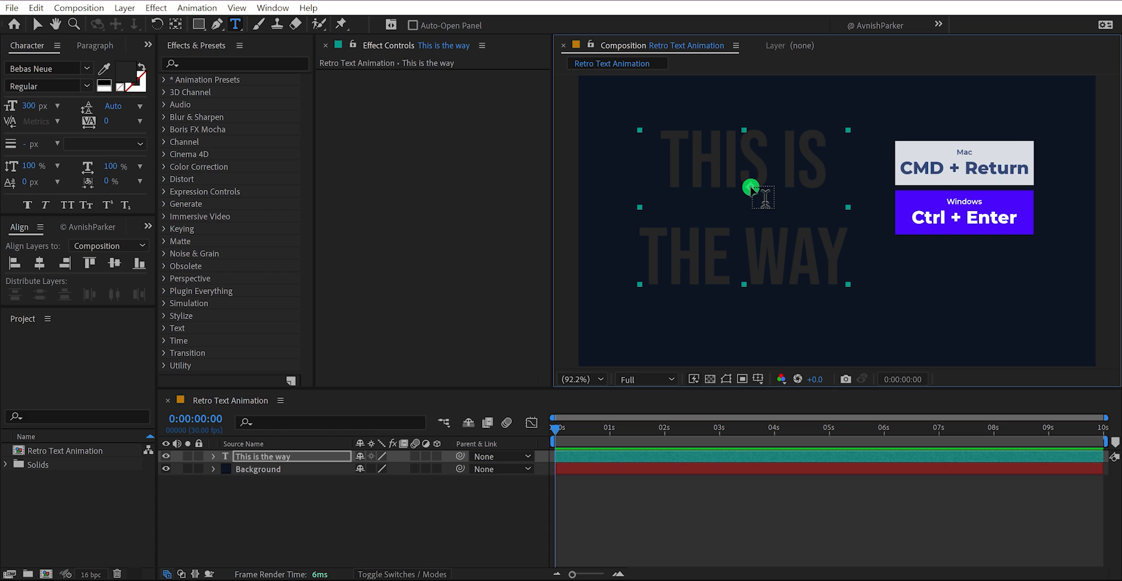
{"action": "key", "text": "v"}
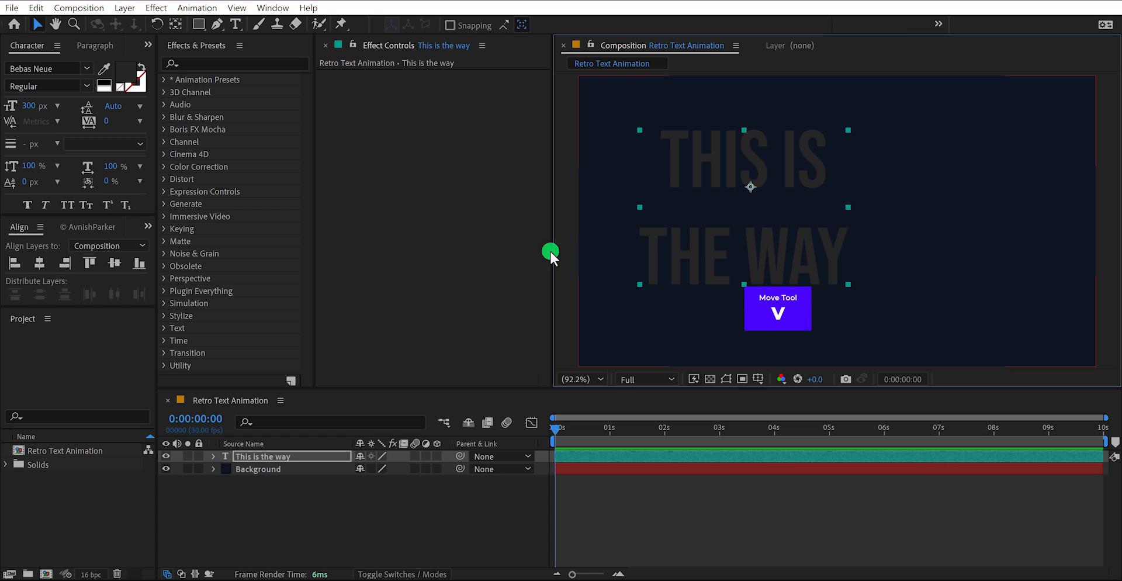
- Center the text horizontally and vertically in the composition and set its fill color to white
{"action": "left_click", "coordinate": [39, 262]}
{"action": "left_click", "coordinate": [114, 264]}
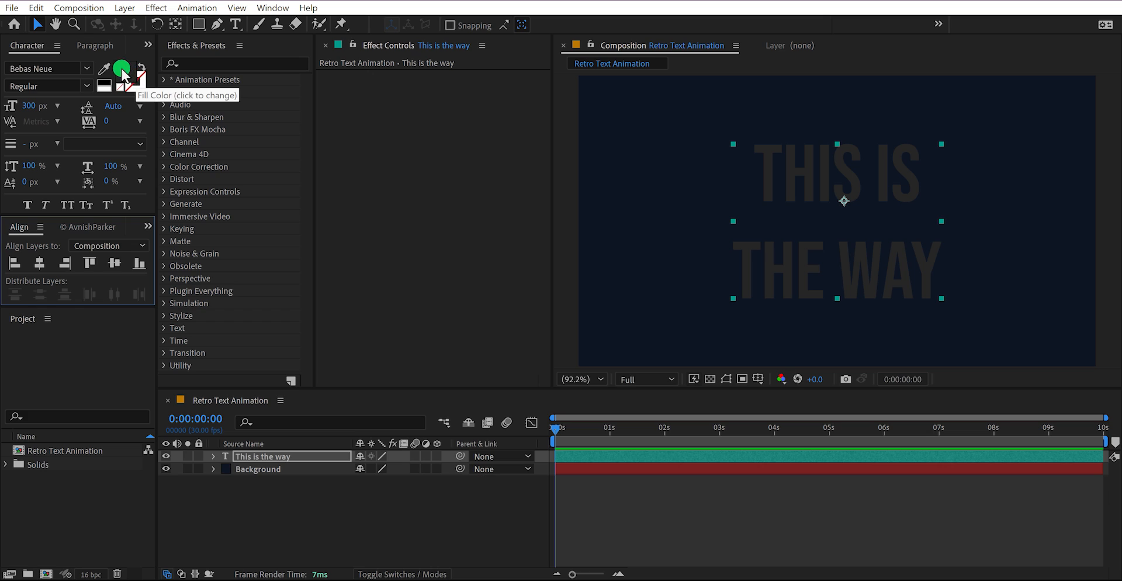
{"action": "left_click", "coordinate": [106, 69]}
{"action": "left_click", "coordinate": [33, 16]}
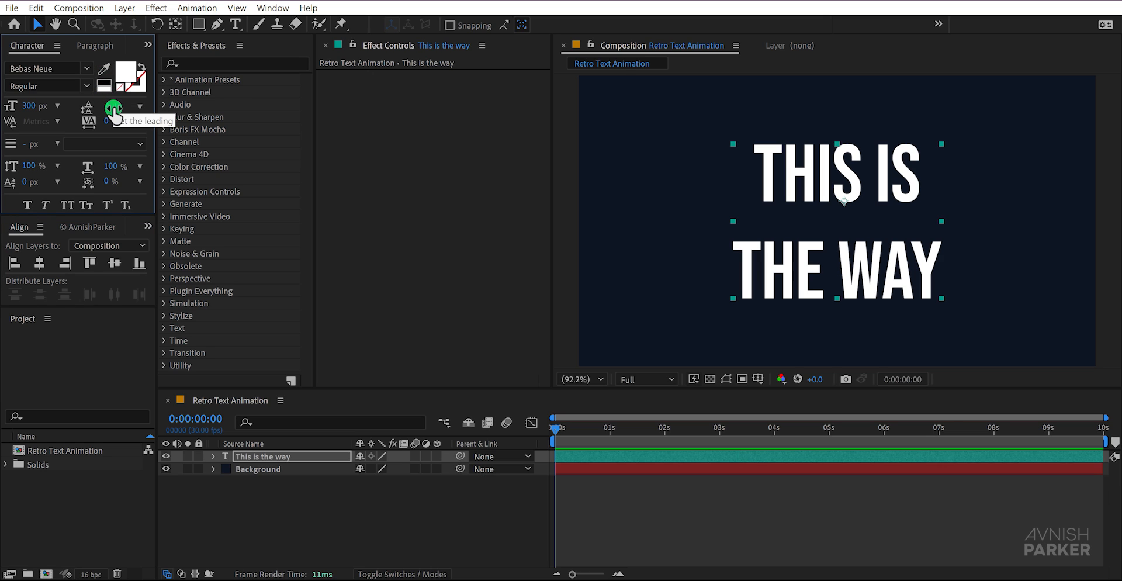
- Reduce the text's leading to 239 px and re-center the layer in the composition
{"action": "left_click_drag", "start_coordinate": [113, 107], "coordinate": [295, 114]}
{"action": "left_click", "coordinate": [41, 267]}
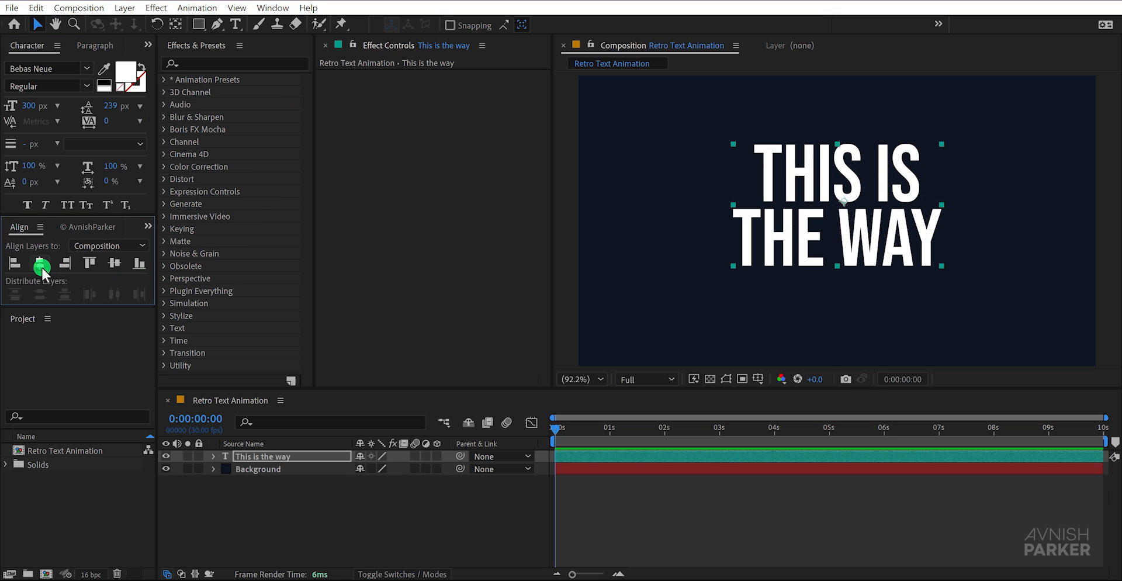
{"action": "left_click", "coordinate": [118, 262]}
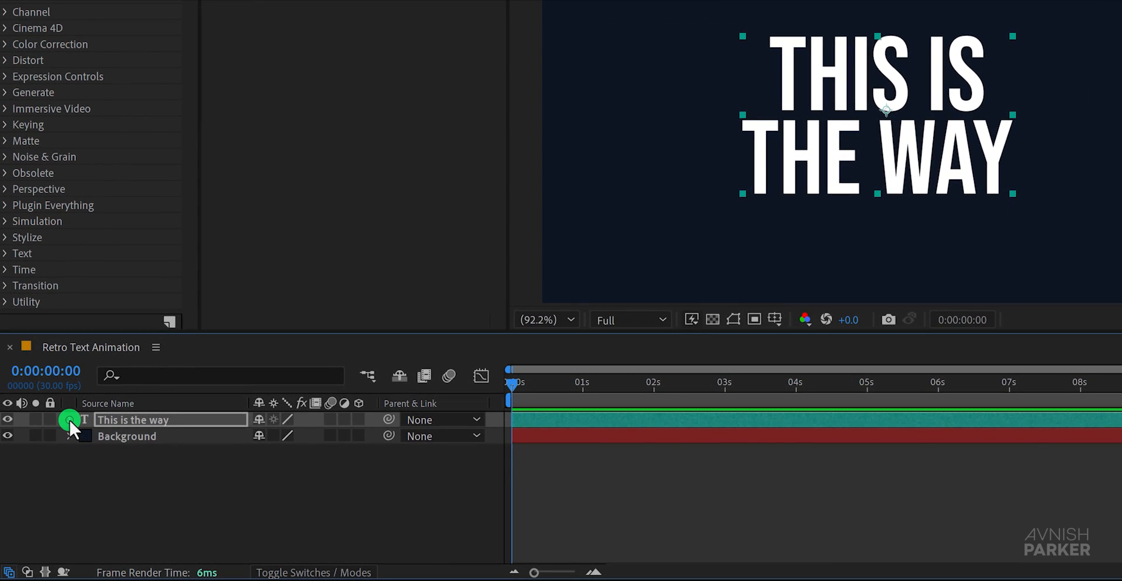
- Add a Position animator to the text layer and set its Y value to 120
{"action": "left_click", "coordinate": [70, 419]}
{"action": "left_click", "coordinate": [367, 437]}
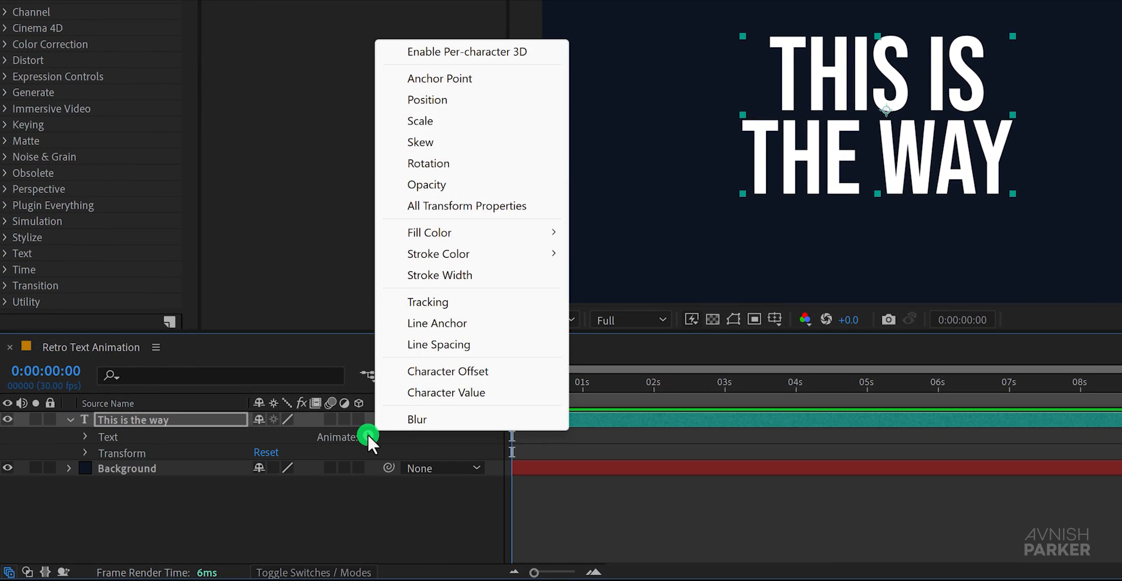
{"action": "left_click", "coordinate": [447, 99]}
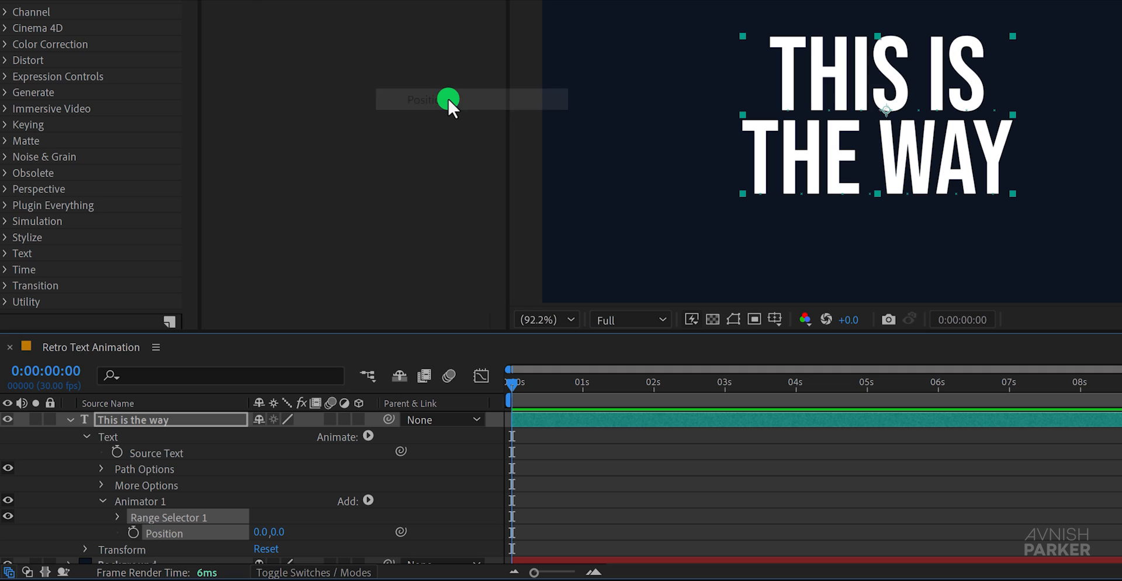
{"action": "left_click", "coordinate": [303, 533]}
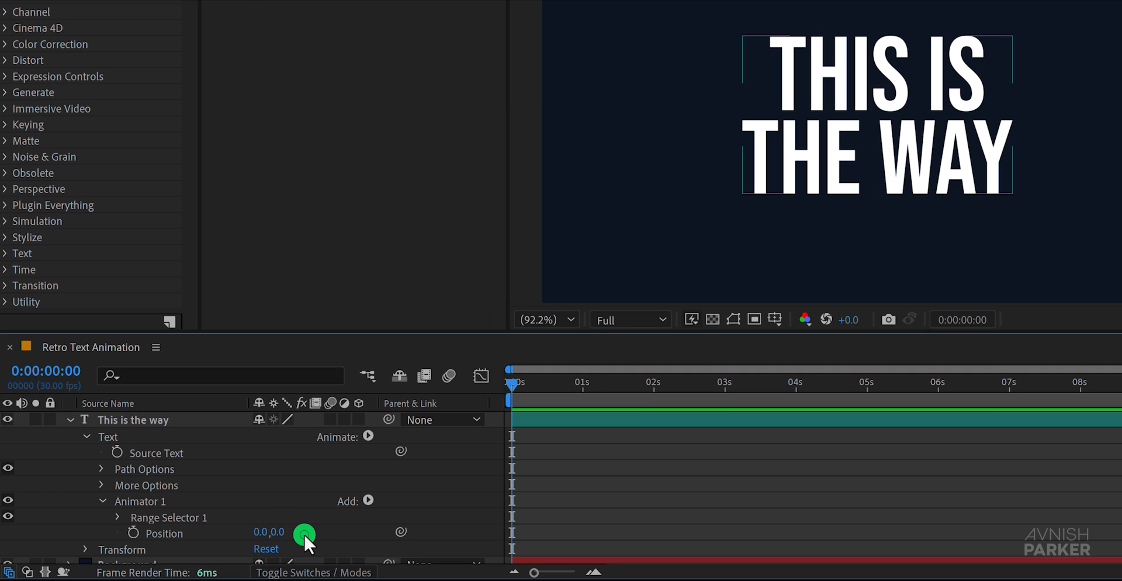
{"action": "left_click", "coordinate": [283, 532]}
{"action": "type", "text": "120"}
{"action": "key", "text": "Return"}
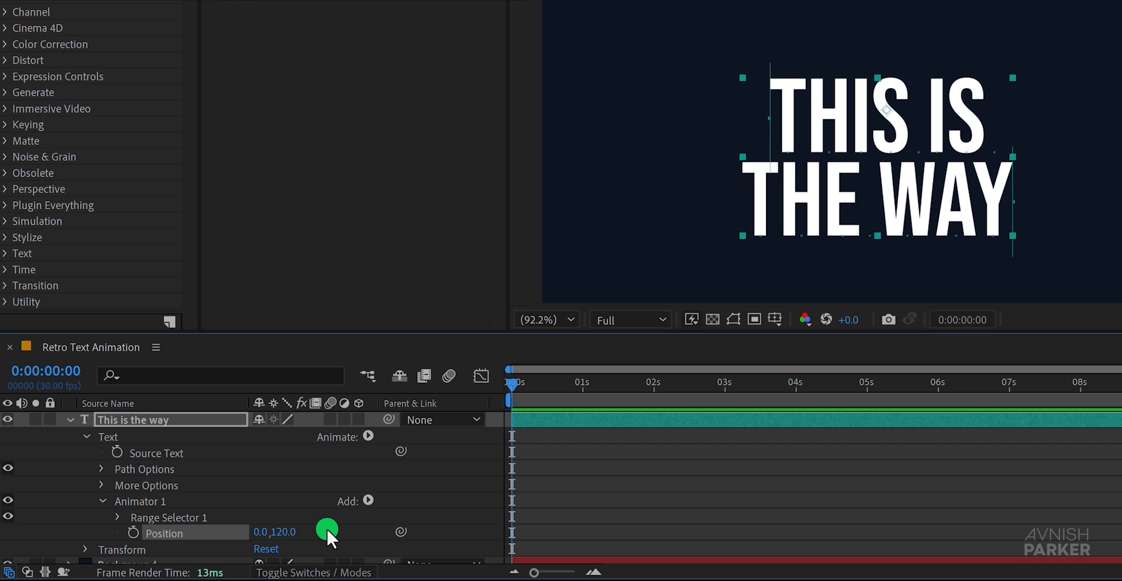
- Keyframe the range selector's Offset from -100% at 0 seconds to 100% at 1 second and preview the animation
{"action": "left_click", "coordinate": [117, 517]}
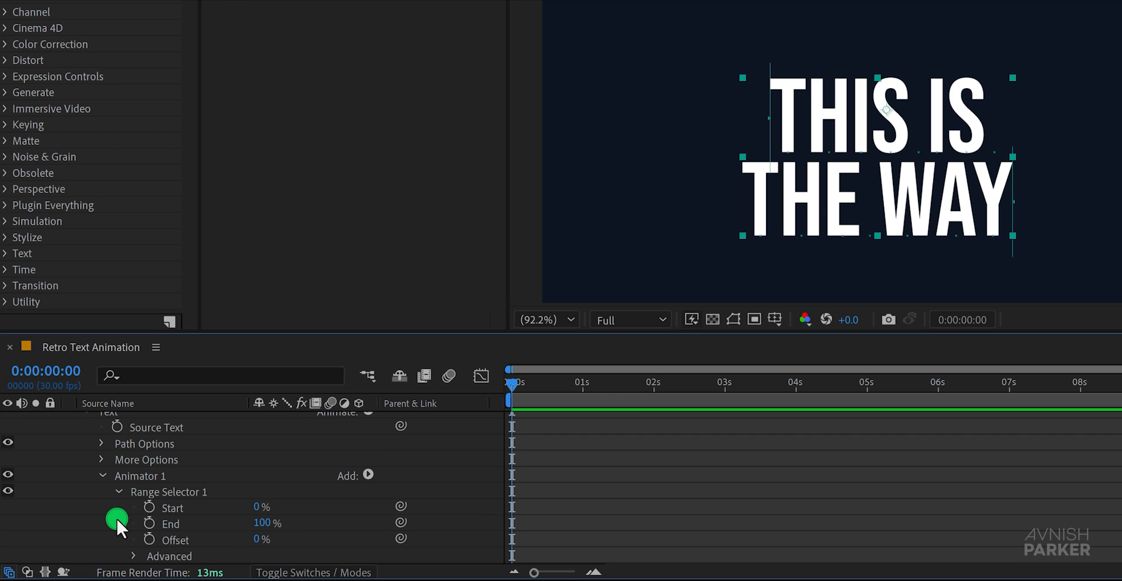
{"action": "left_click_drag", "start_coordinate": [249, 542], "coordinate": [145, 541]}
{"action": "left_click_drag", "start_coordinate": [539, 381], "coordinate": [497, 384]}
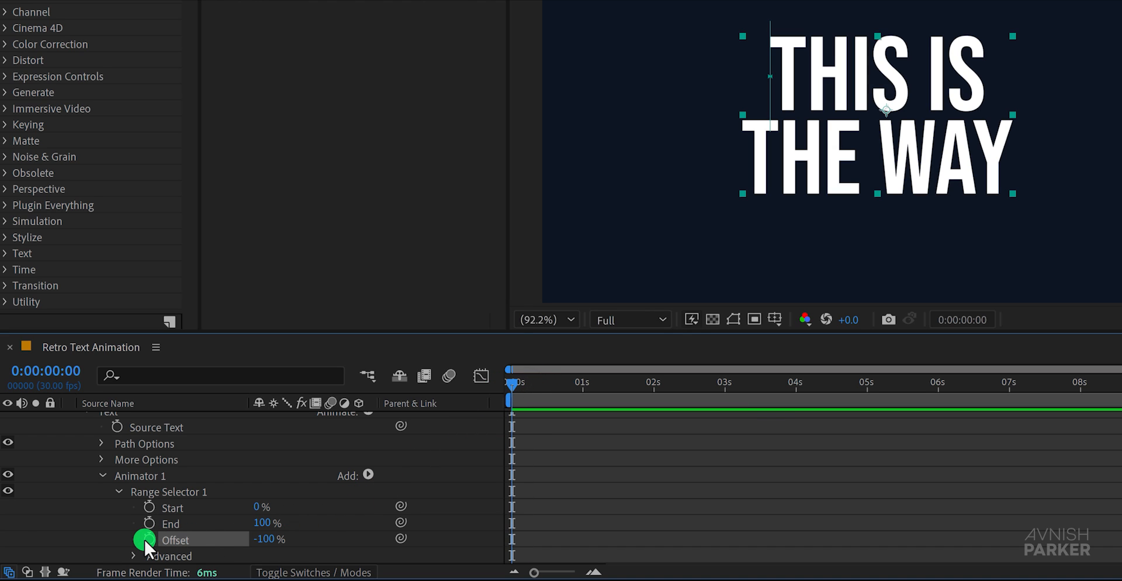
{"action": "left_click", "coordinate": [583, 387]}
{"action": "left_click_drag", "start_coordinate": [264, 543], "coordinate": [300, 538]}
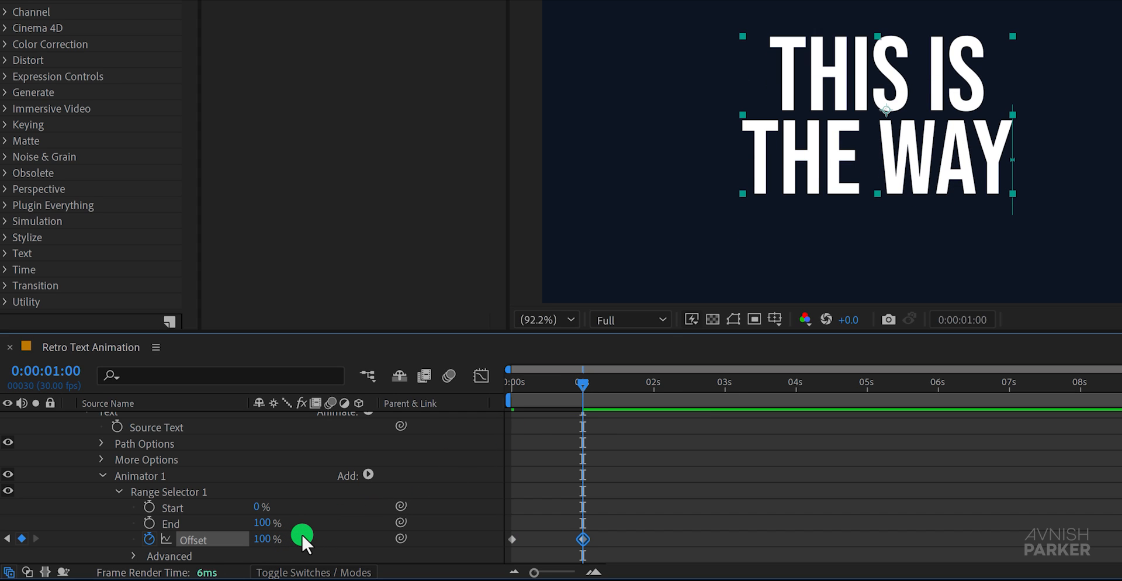
{"action": "key", "text": "space"}
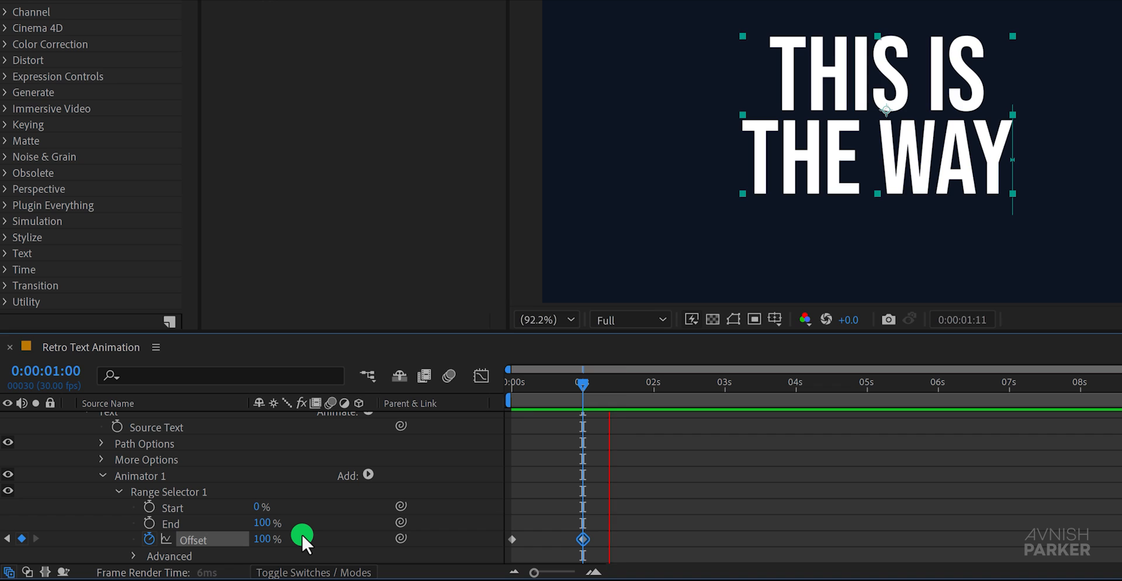
{"action": "key", "text": "space"}
- Set the range selector's shape to Ramp Up with Ease High and Ease Low at 50%, and preview the animation
{"action": "scroll", "coordinate": [301, 531], "scroll_direction": "down", "scroll_amount": 1}
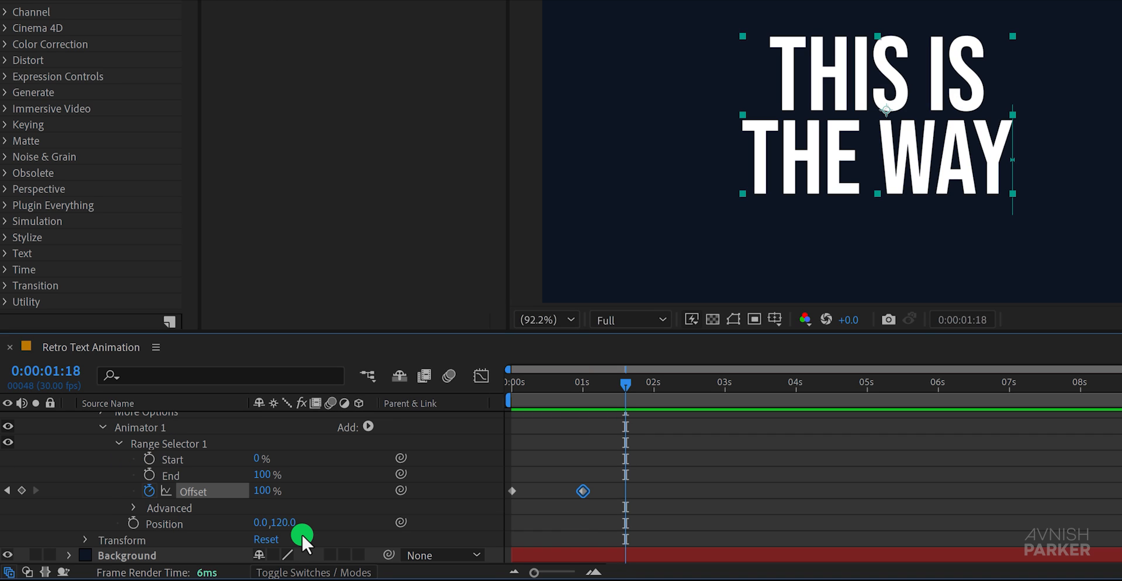
{"action": "left_click", "coordinate": [131, 507]}
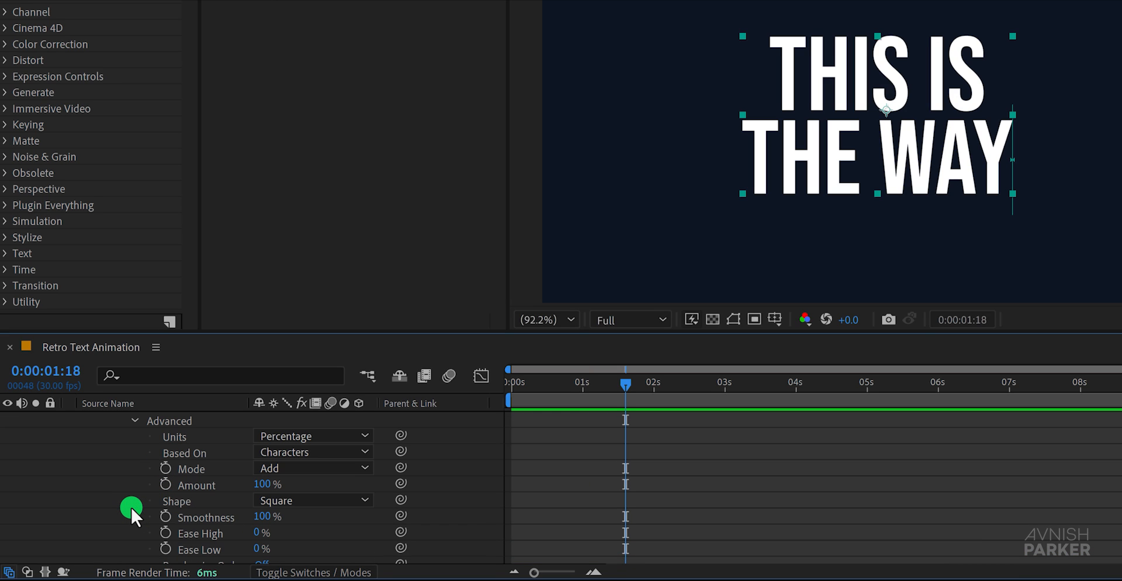
{"action": "left_click", "coordinate": [291, 500]}
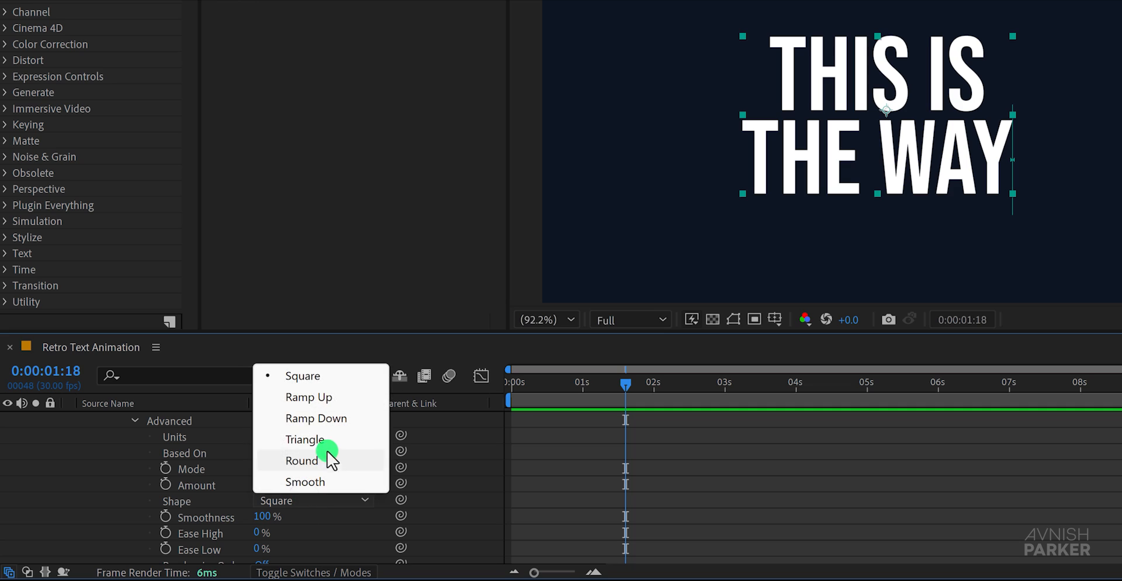
{"action": "left_click", "coordinate": [329, 398]}
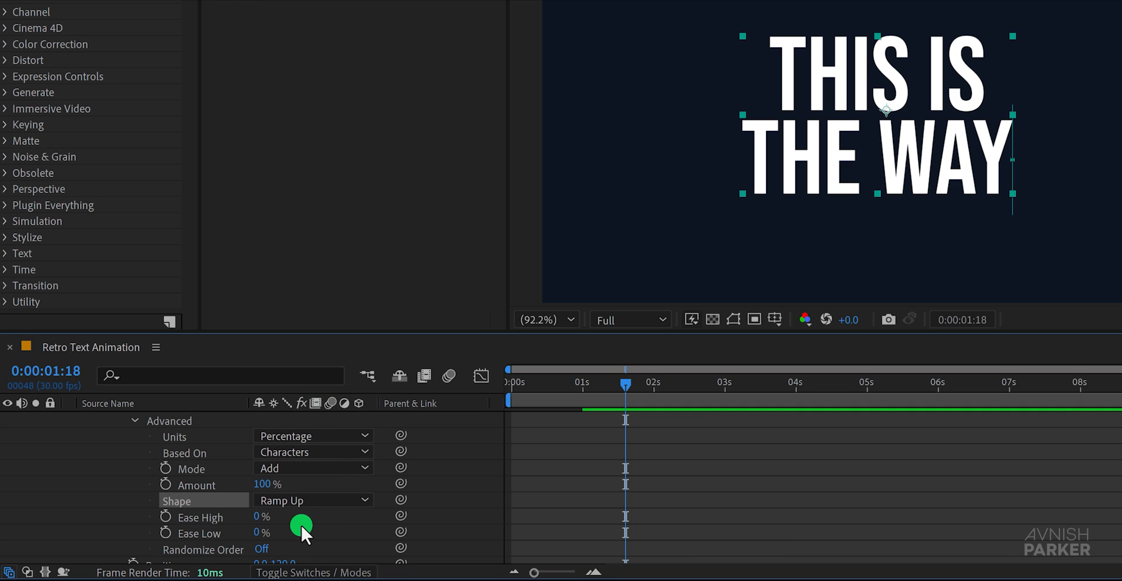
{"action": "left_click", "coordinate": [259, 517]}
{"action": "type", "text": "50"}
{"action": "key", "text": "Tab"}
{"action": "type", "text": "50"}
{"action": "key", "text": "Return"}
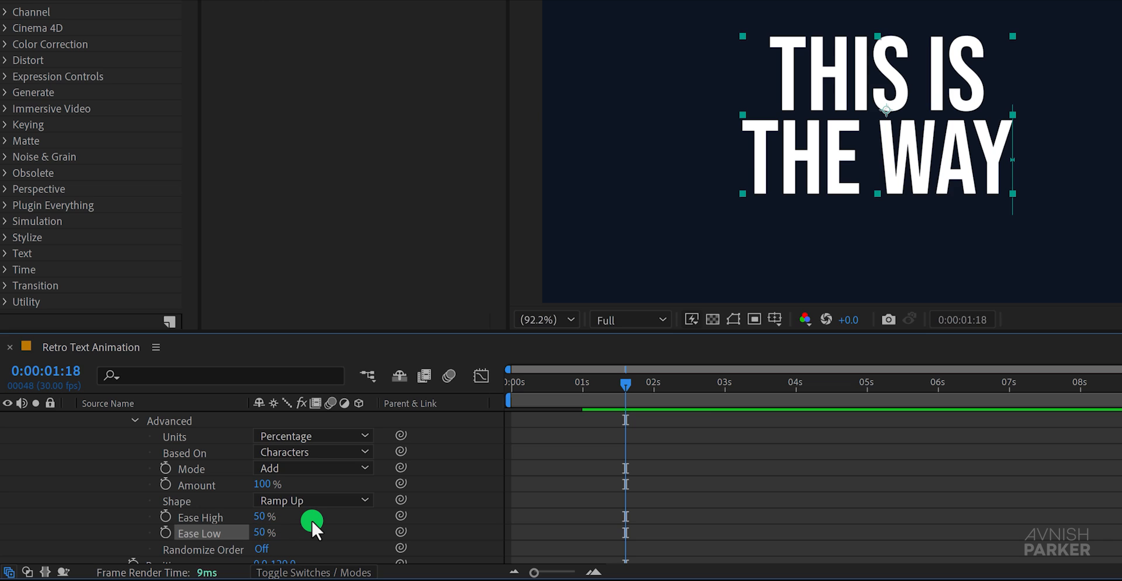
{"action": "key", "text": "space"}
- Base the range selector on Lines, preview the animation, and return the playhead to the start
{"action": "left_click", "coordinate": [306, 453]}
{"action": "left_click", "coordinate": [342, 535]}
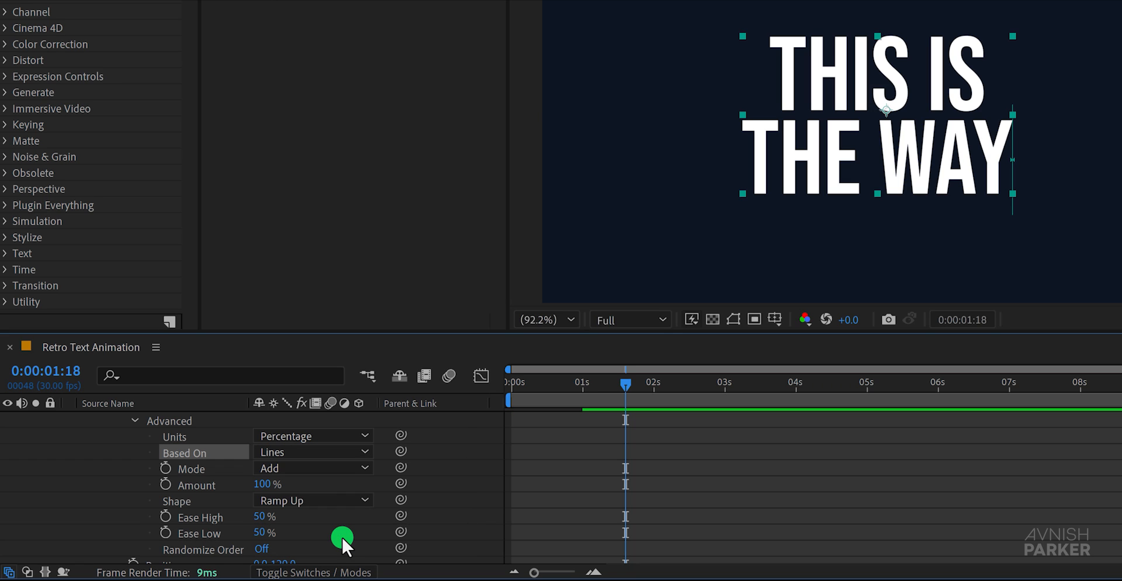
{"action": "key", "text": "space"}
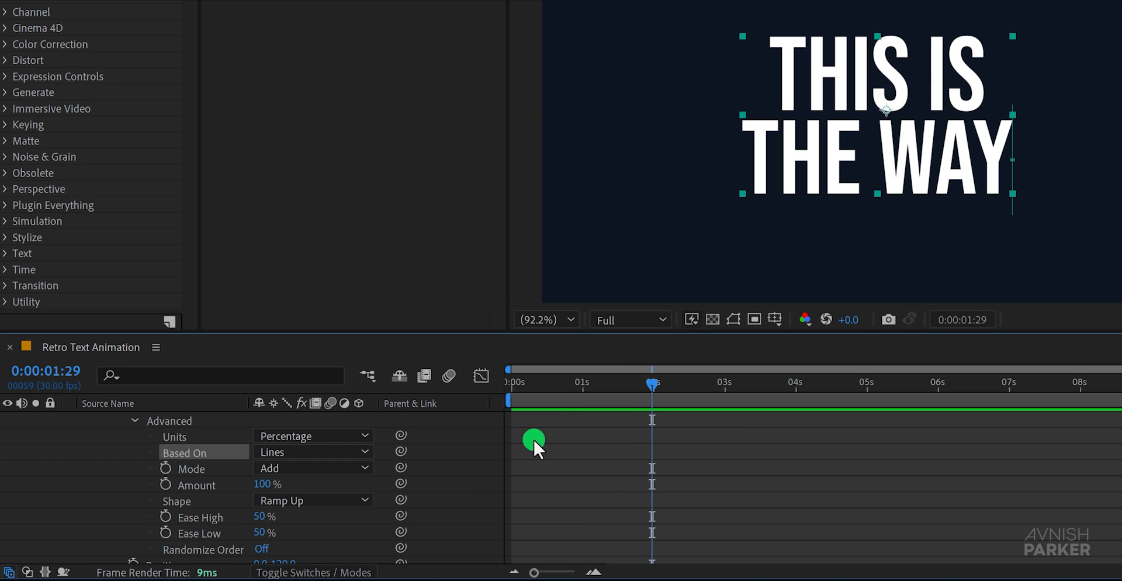
{"action": "left_click", "coordinate": [546, 388]}
{"action": "scroll", "coordinate": [549, 437], "scroll_direction": "up", "scroll_amount": 5}
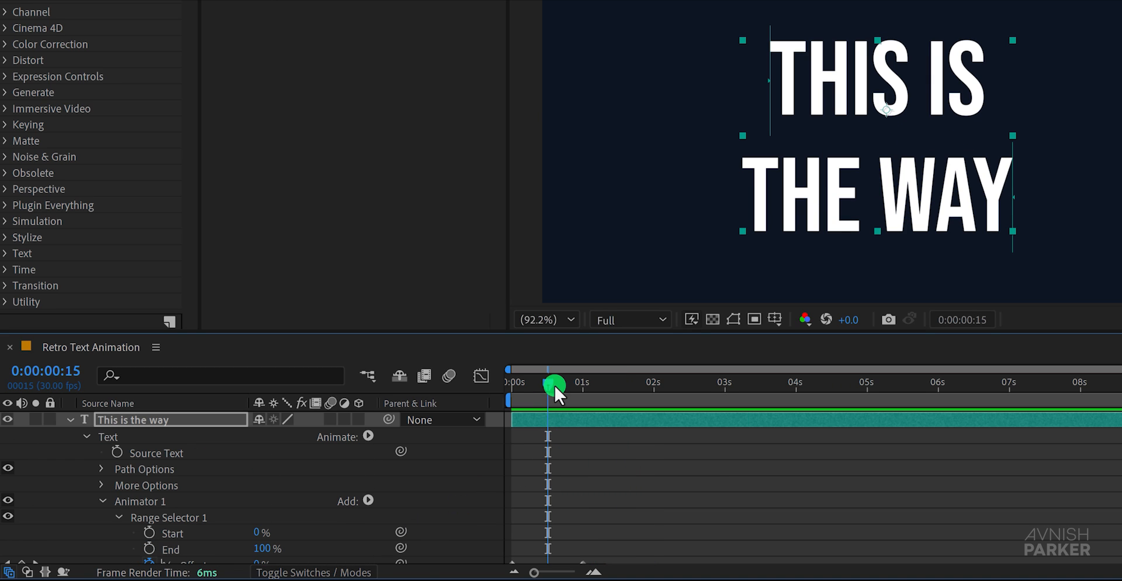
{"action": "left_click_drag", "start_coordinate": [537, 383], "coordinate": [498, 385]}
- Left-align the text layer's paragraph and re-center the layer horizontally and vertically in the composition
{"action": "left_click", "coordinate": [526, 415]}
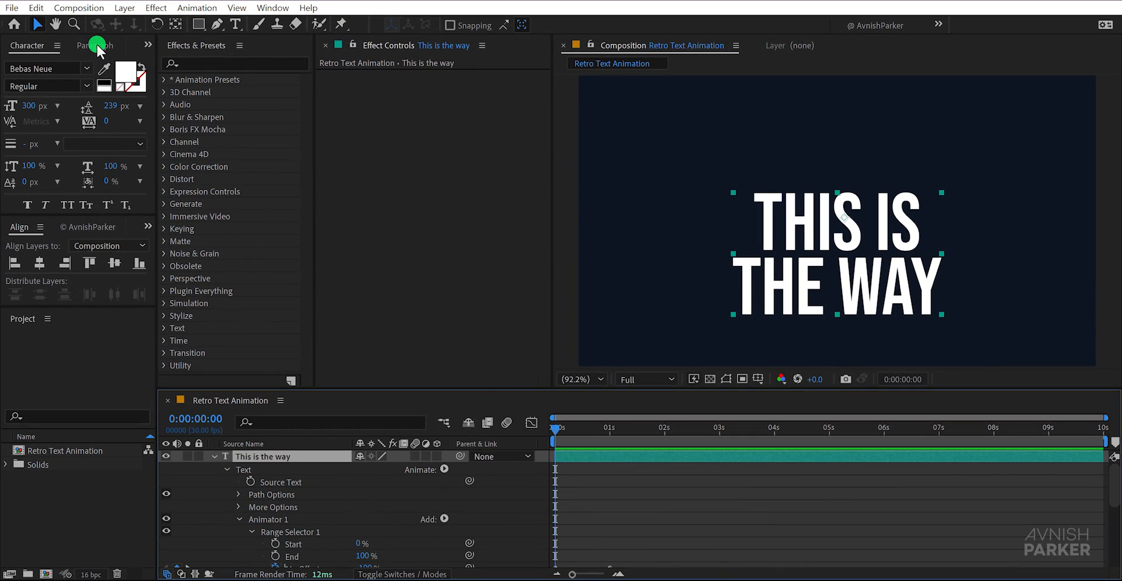
{"action": "left_click", "coordinate": [96, 46]}
{"action": "left_click", "coordinate": [36, 62]}
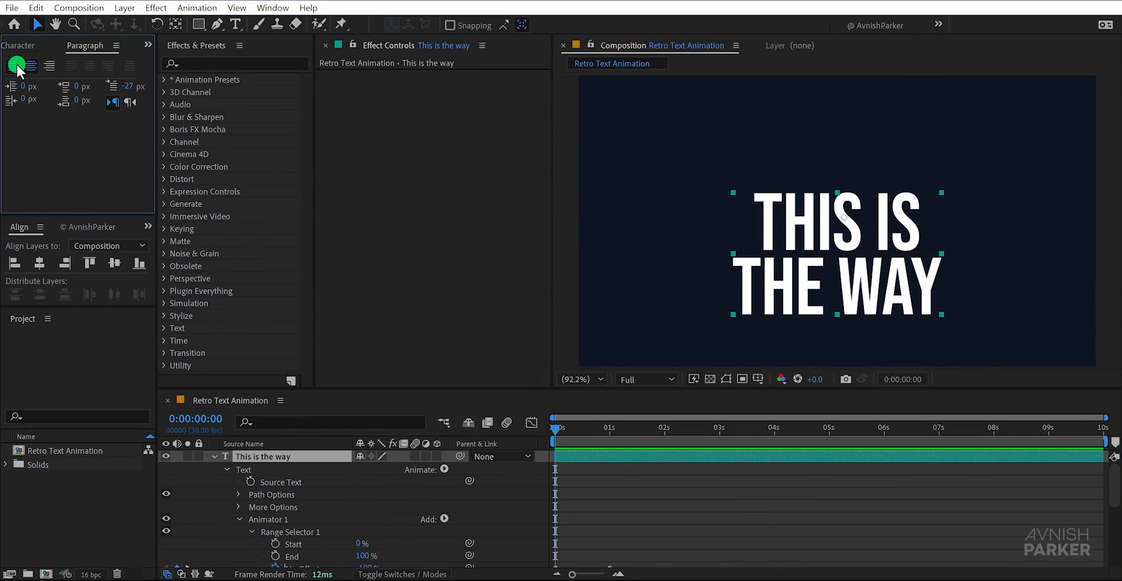
{"action": "left_click", "coordinate": [15, 62]}
{"action": "left_click", "coordinate": [24, 45]}
{"action": "left_click", "coordinate": [36, 261]}
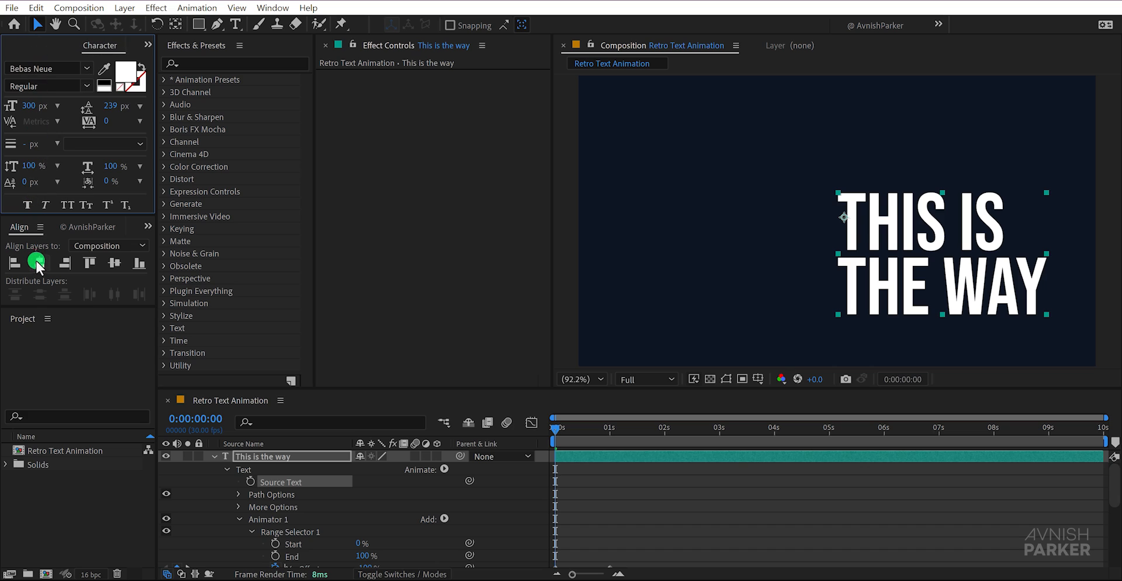
{"action": "left_click", "coordinate": [114, 264]}
{"action": "left_click", "coordinate": [526, 518]}
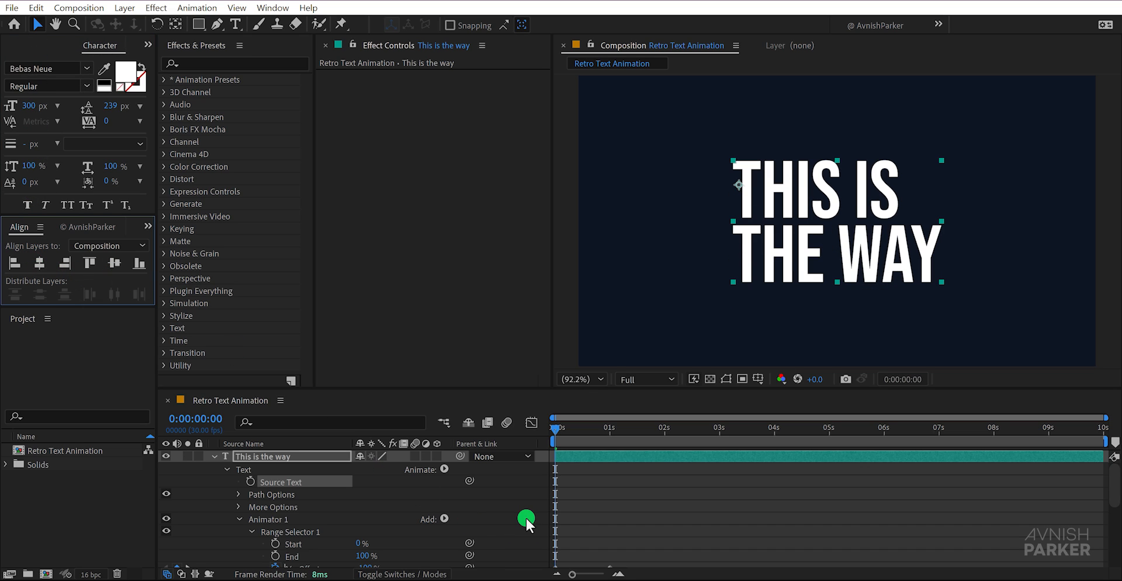
- Pre-compose the "This is the way" text layer into a new composition named Text Animation, moving all attributes into it
{"action": "left_click", "coordinate": [217, 457]}
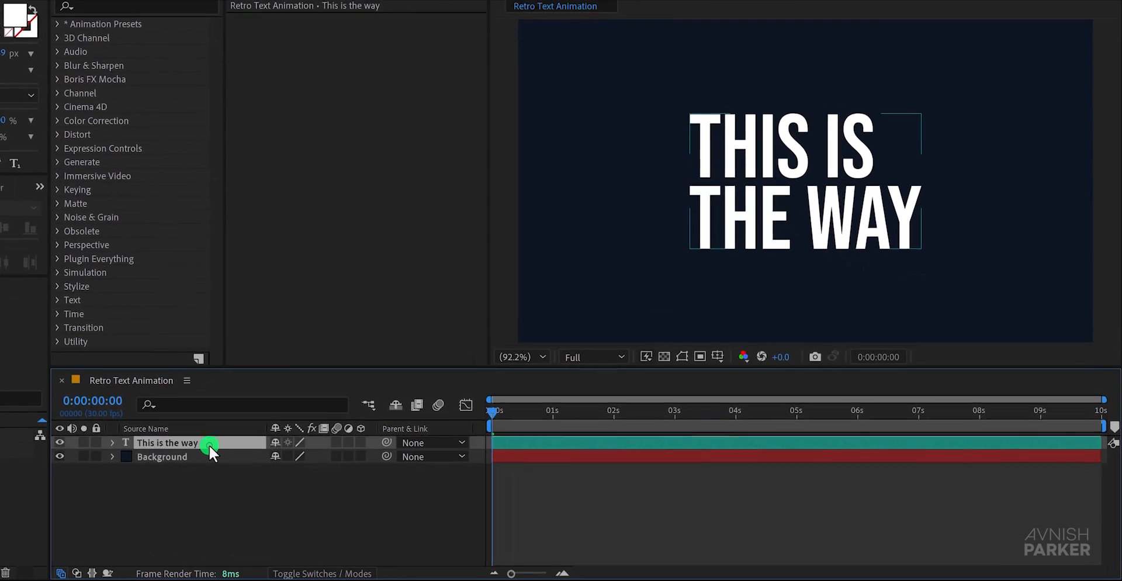
{"action": "left_click", "coordinate": [299, 457]}
{"action": "right_click", "coordinate": [165, 439]}
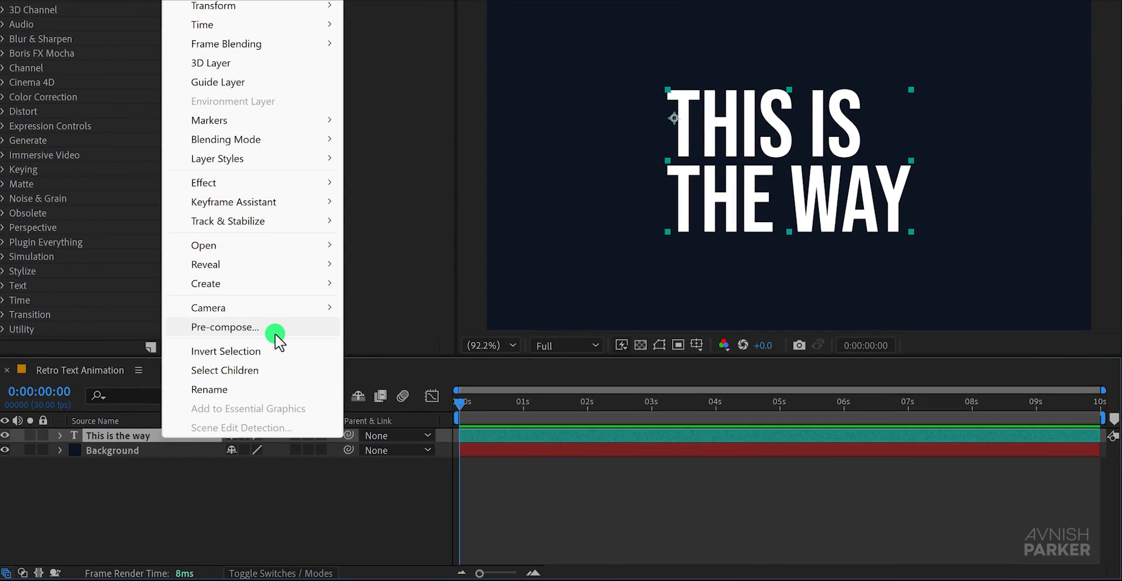
{"action": "left_click", "coordinate": [275, 398]}
{"action": "type", "text": "Text Animation"}
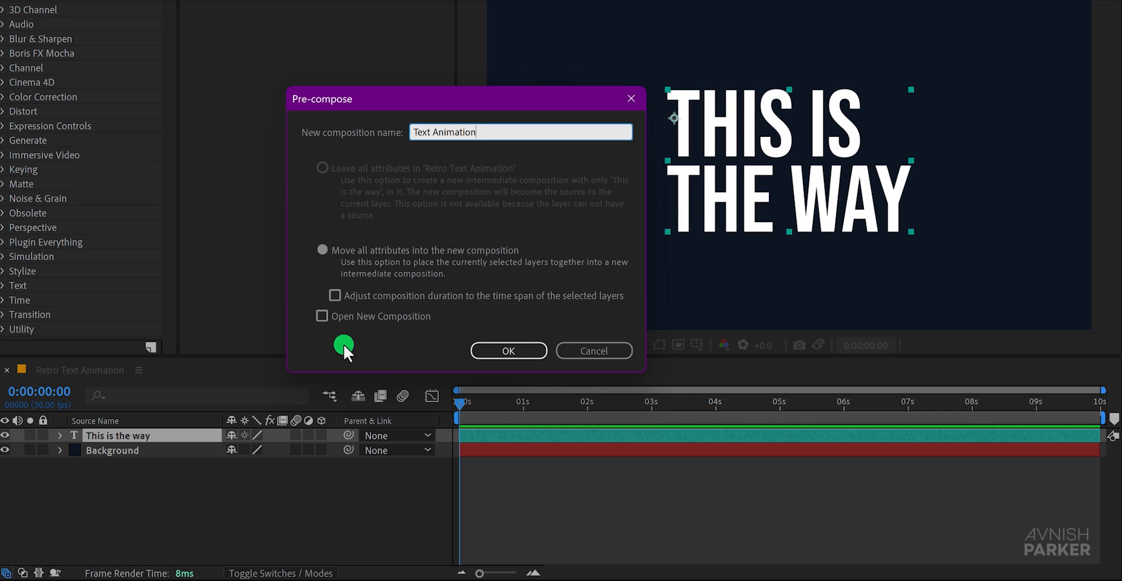
{"action": "left_click", "coordinate": [492, 352]}
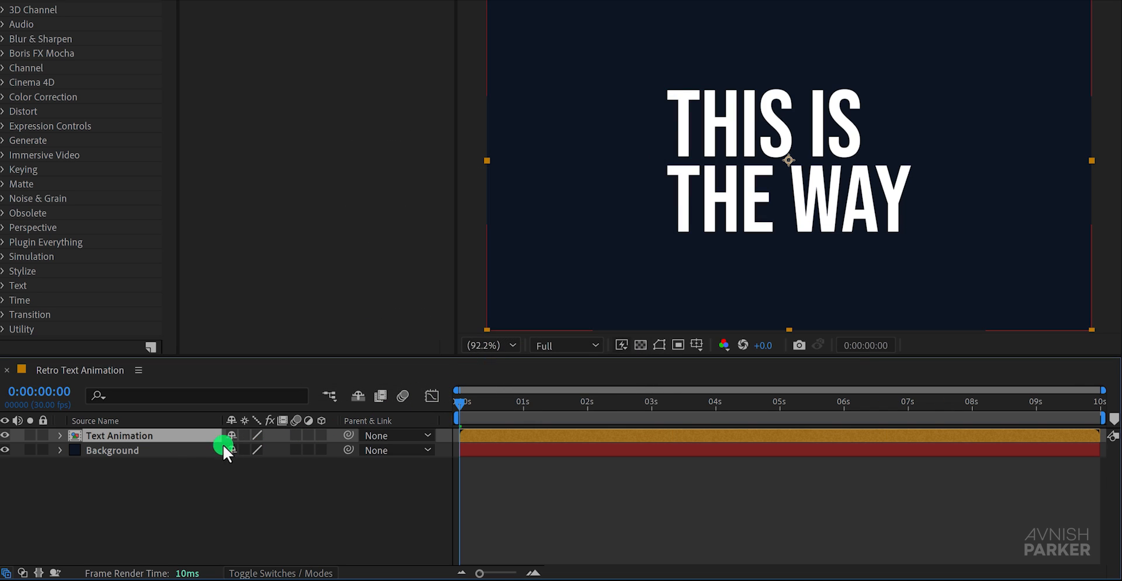
- Duplicate the Text Animation layer and rename the lower copy to "Text Animation - Shadow"
{"action": "key", "text": "ctrl+d"}
{"action": "left_click", "coordinate": [174, 450]}
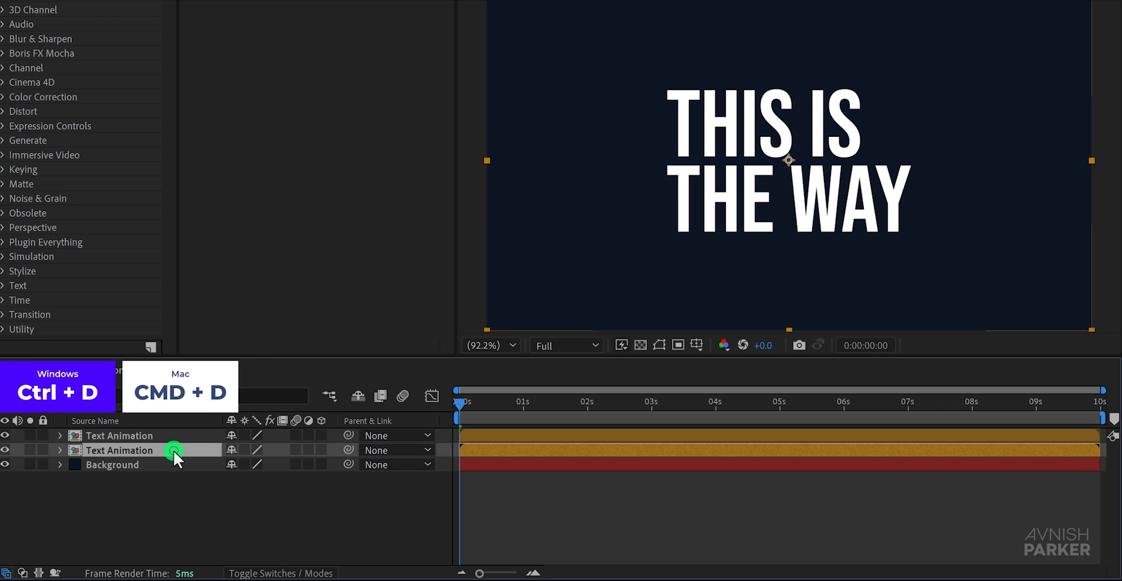
{"action": "key", "text": "Return"}
{"action": "left_click", "coordinate": [174, 449]}
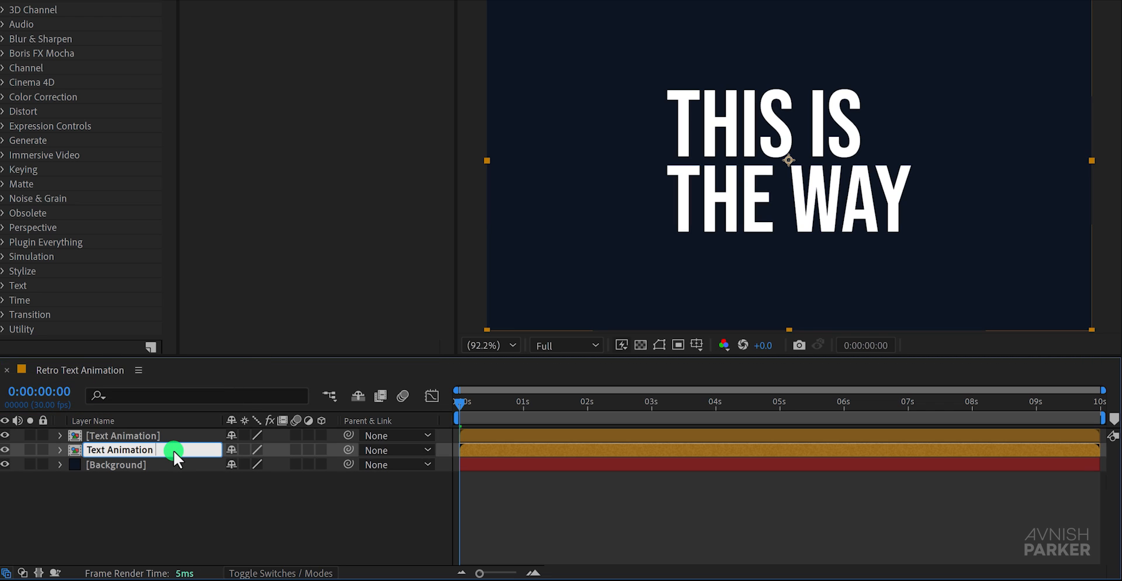
{"action": "type", "text": "- Shadow"}
{"action": "key", "text": "Return"}
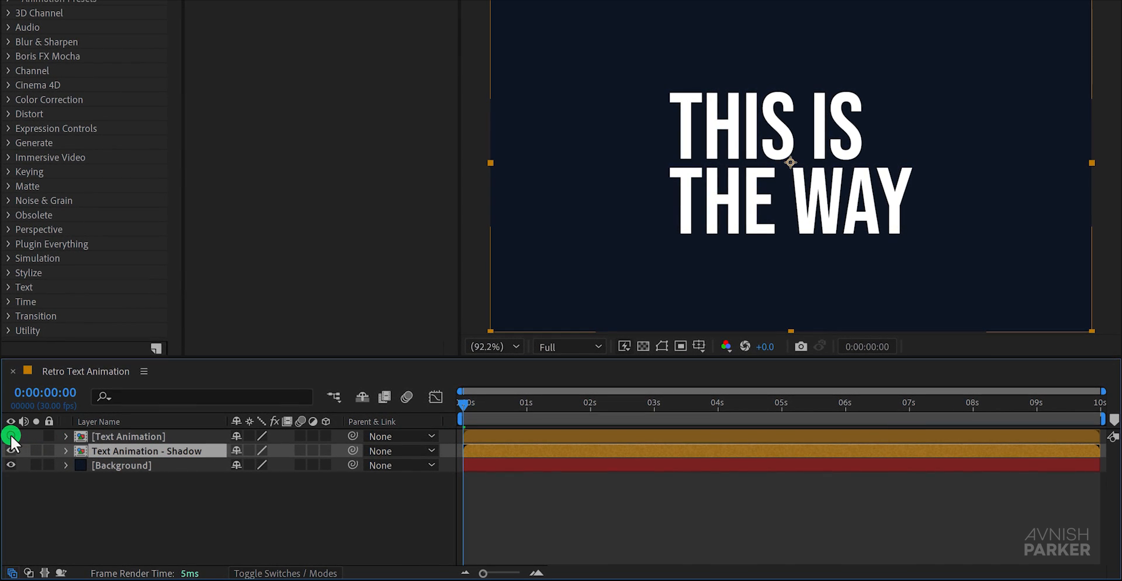
- Hide the upper Text Animation layer and apply the CC Radial Blur effect to the Text Animation - Shadow layer
{"action": "left_click", "coordinate": [10, 436]}
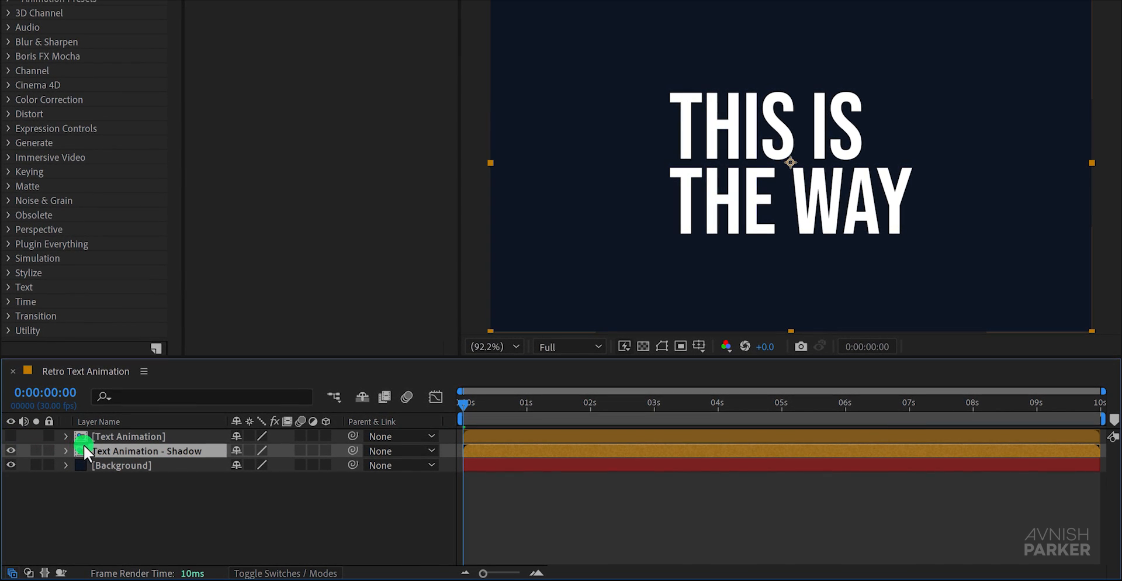
{"action": "left_click", "coordinate": [212, 64]}
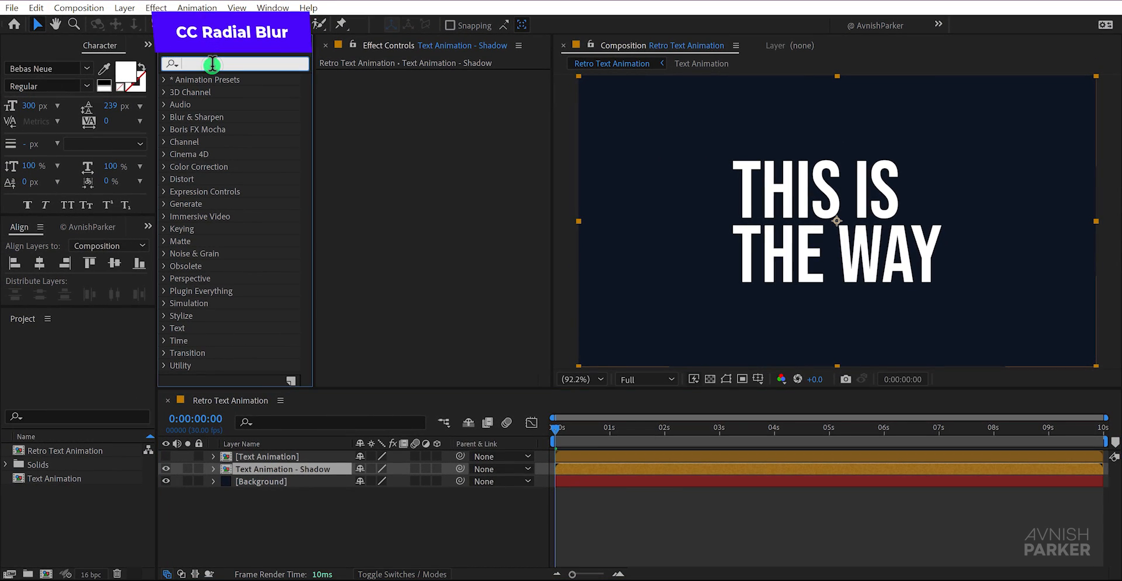
{"action": "type", "text": "radia"}
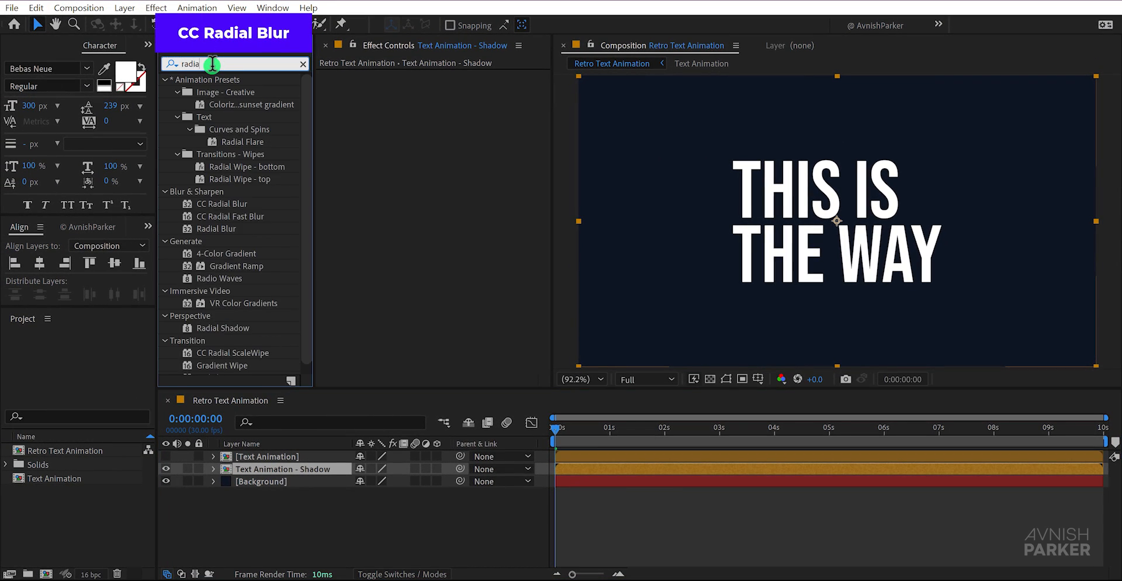
{"action": "type", "text": "l"}
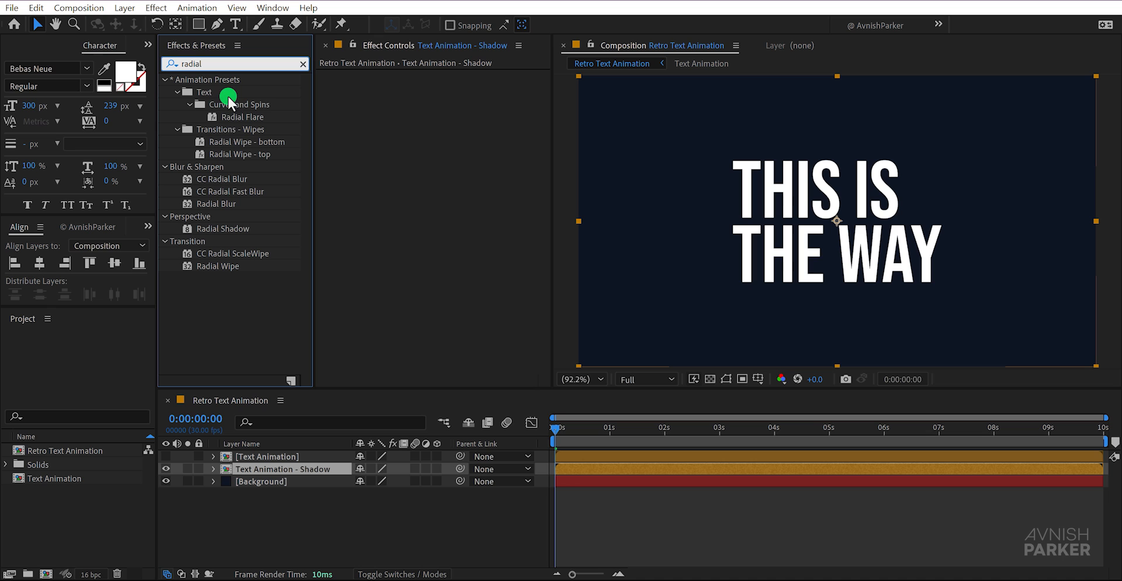
{"action": "left_click_drag", "start_coordinate": [232, 178], "coordinate": [448, 190]}
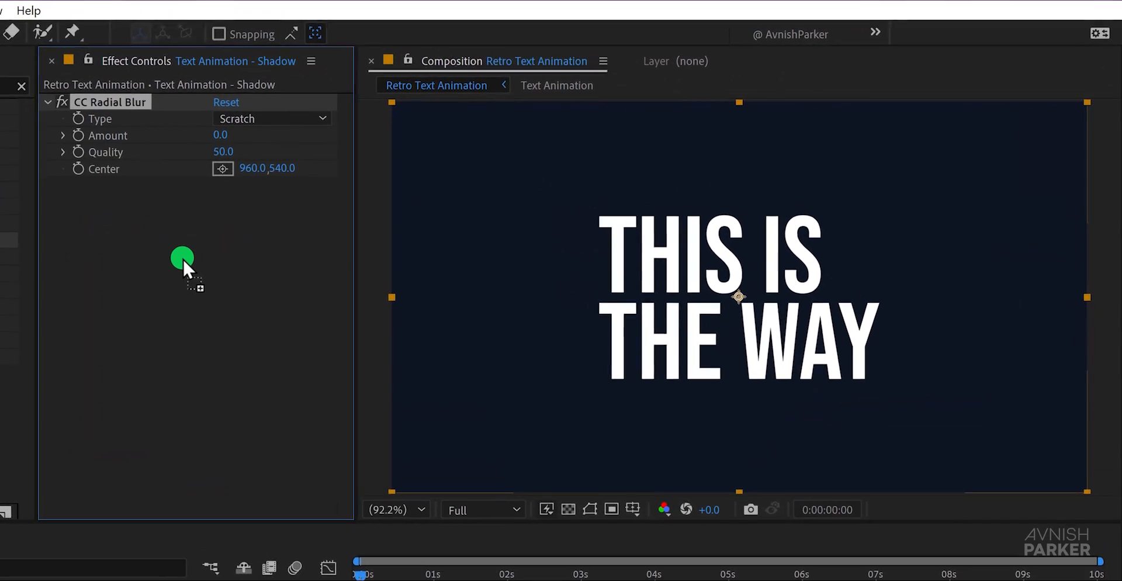
- Set the CC Radial Blur type to Fading Zoom and its Amount to -10
{"action": "left_click", "coordinate": [243, 119]}
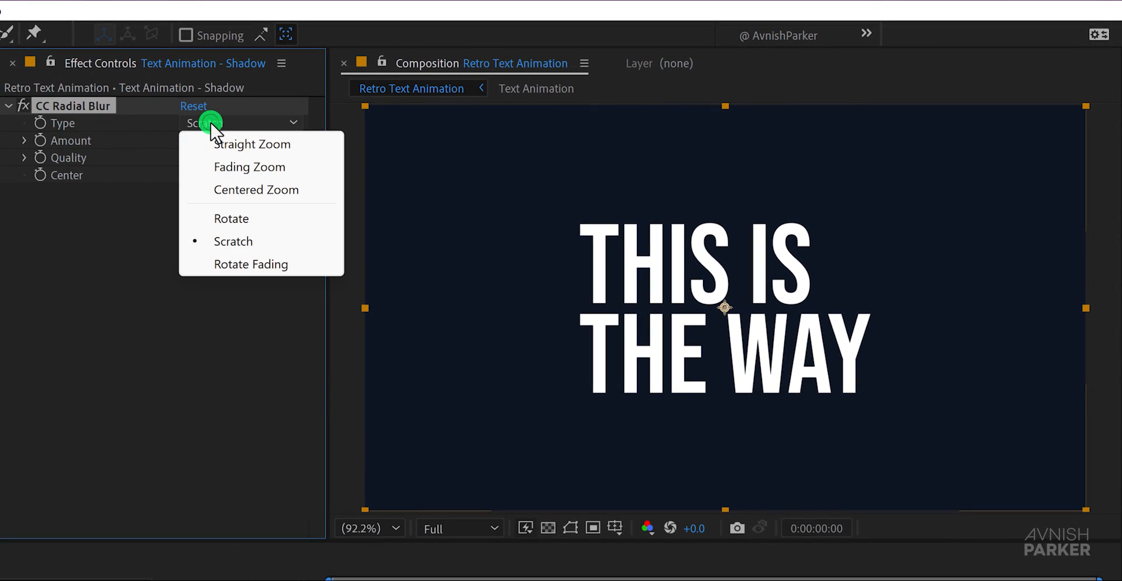
{"action": "left_click", "coordinate": [249, 167]}
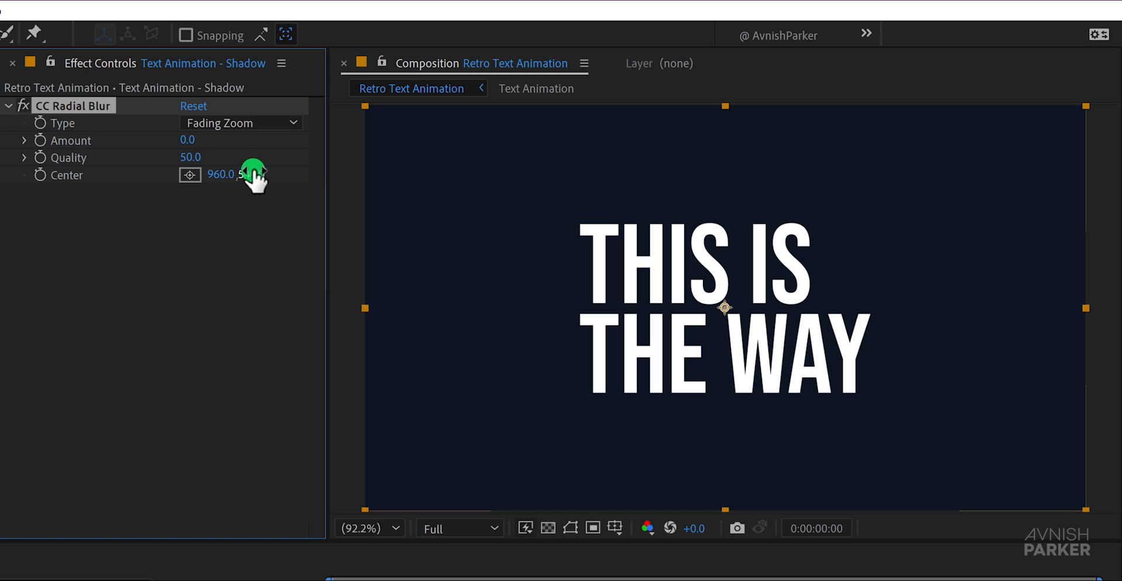
{"action": "left_click", "coordinate": [188, 143]}
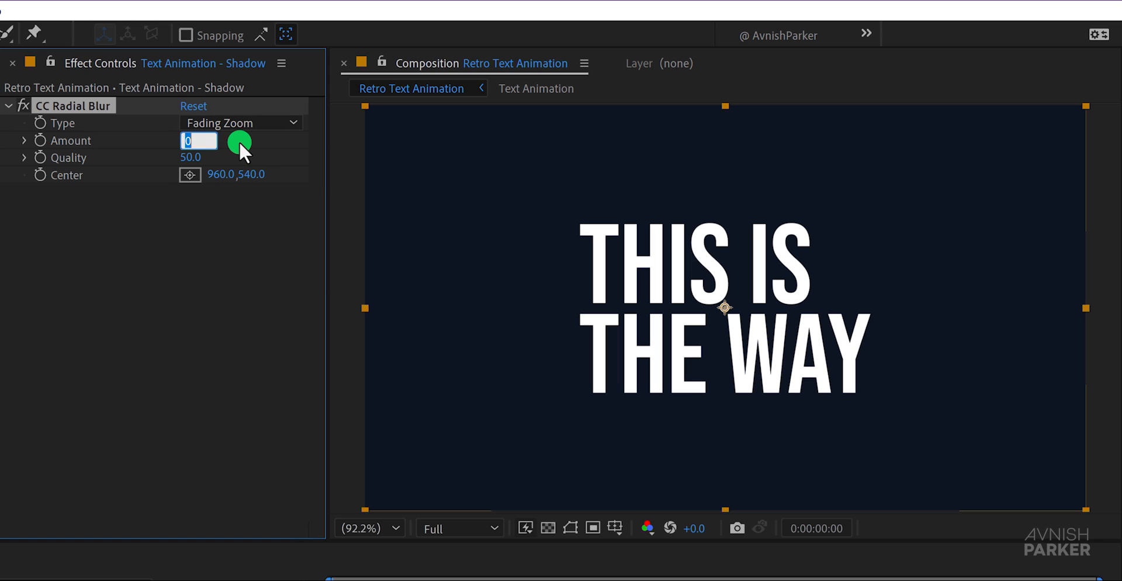
{"action": "type", "text": "-10"}
{"action": "key", "text": "Return"}
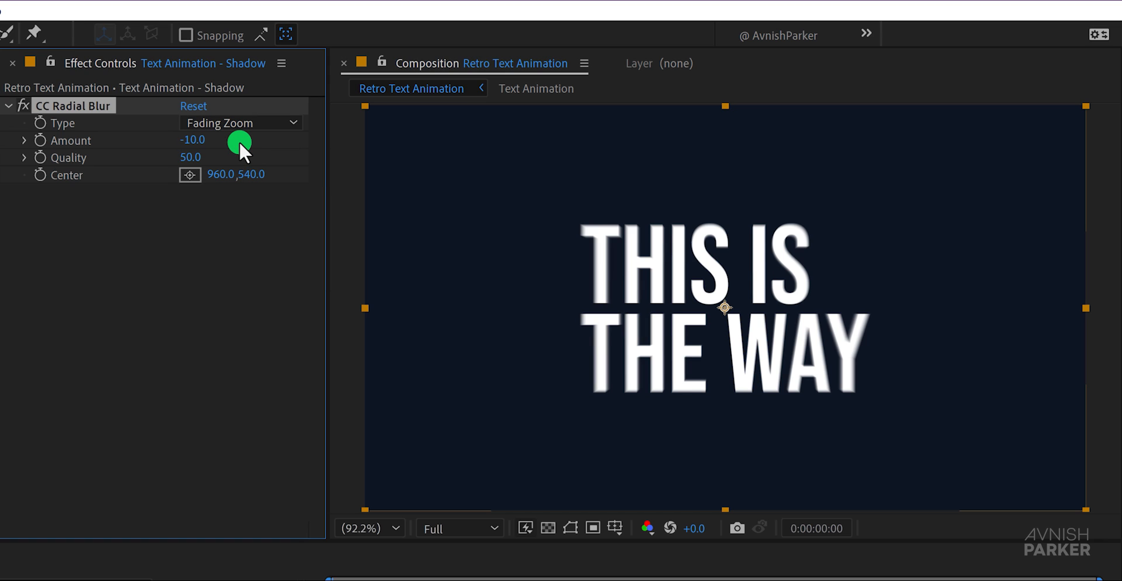
- Set the radial blur's Quality to 20 and move its center below and left of the composition, to about -333.6, 1763.1
{"action": "left_click", "coordinate": [190, 157]}
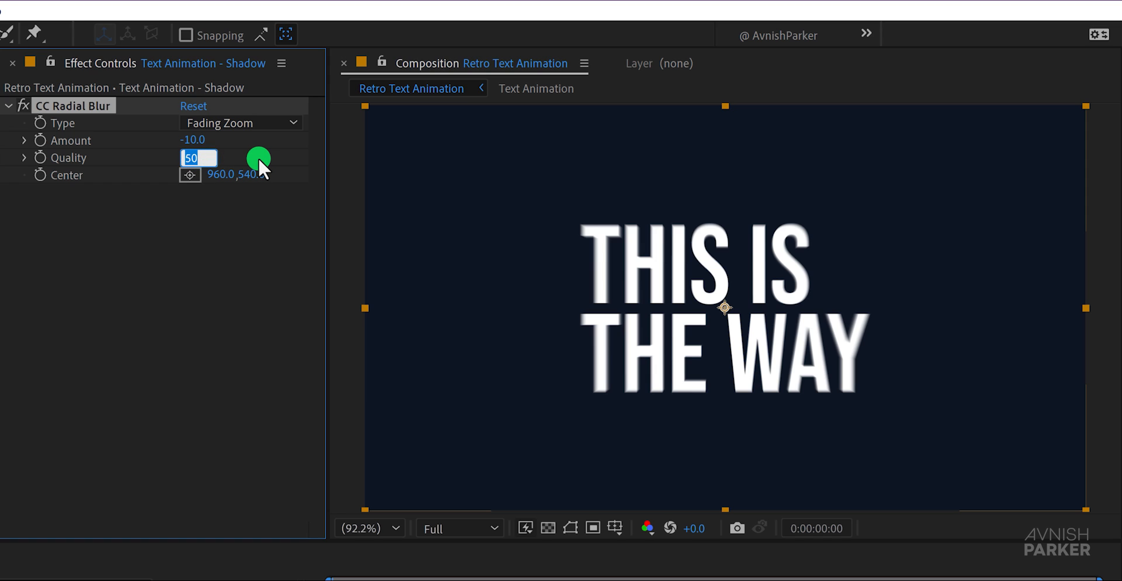
{"action": "type", "text": "20"}
{"action": "key", "text": "Return"}
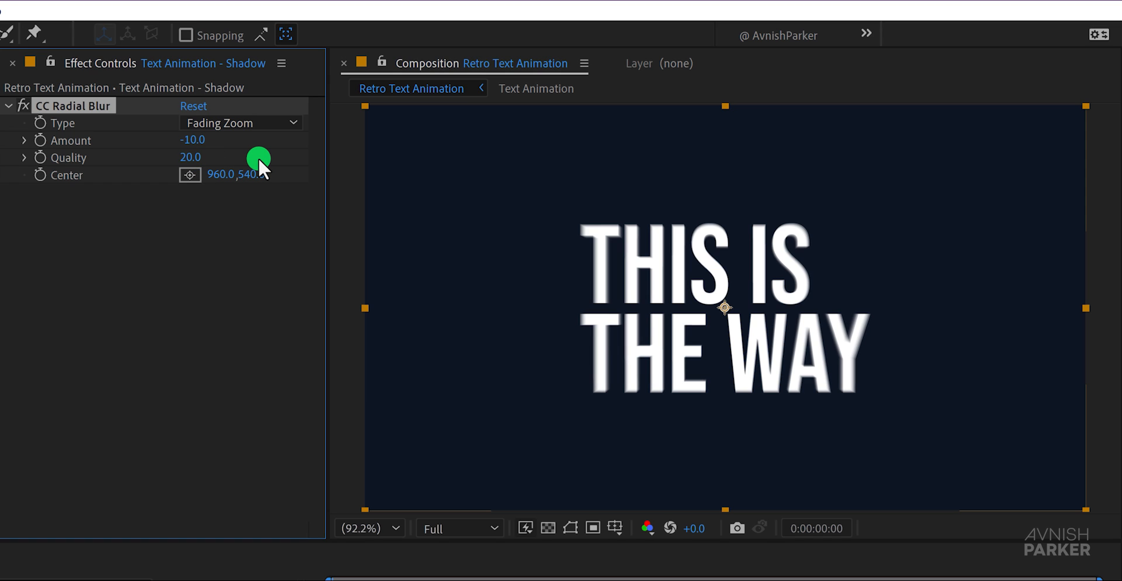
{"action": "left_click_drag", "start_coordinate": [725, 307], "coordinate": [489, 539]}
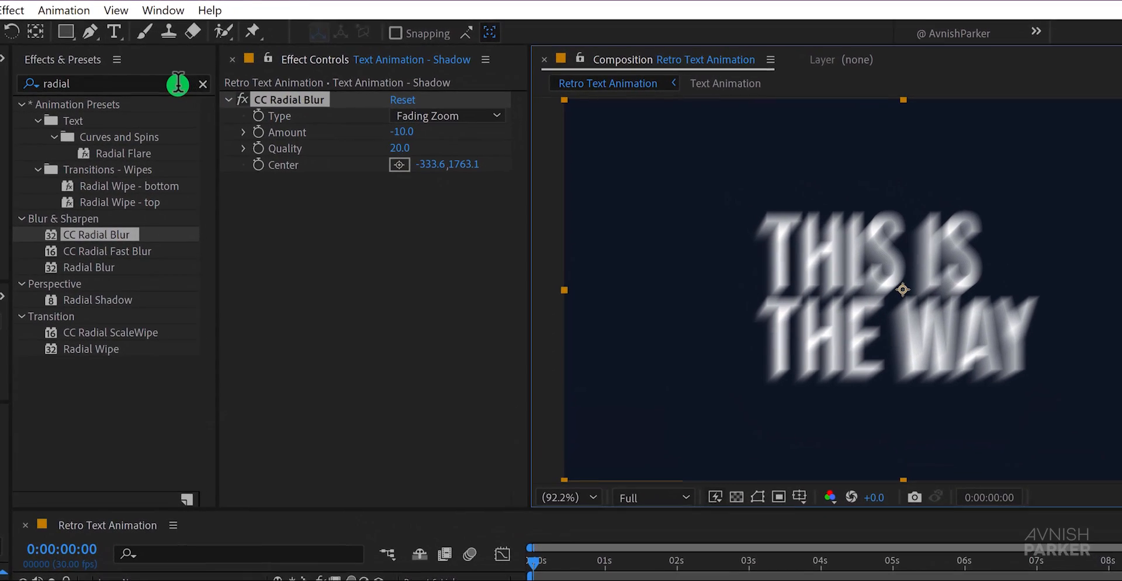
- Find the Levels effect and apply it to the Text Animation - Shadow layer below the radial blur
{"action": "left_click", "coordinate": [281, 64]}
{"action": "double_click", "coordinate": [166, 84]}
{"action": "type", "text": "leve"}
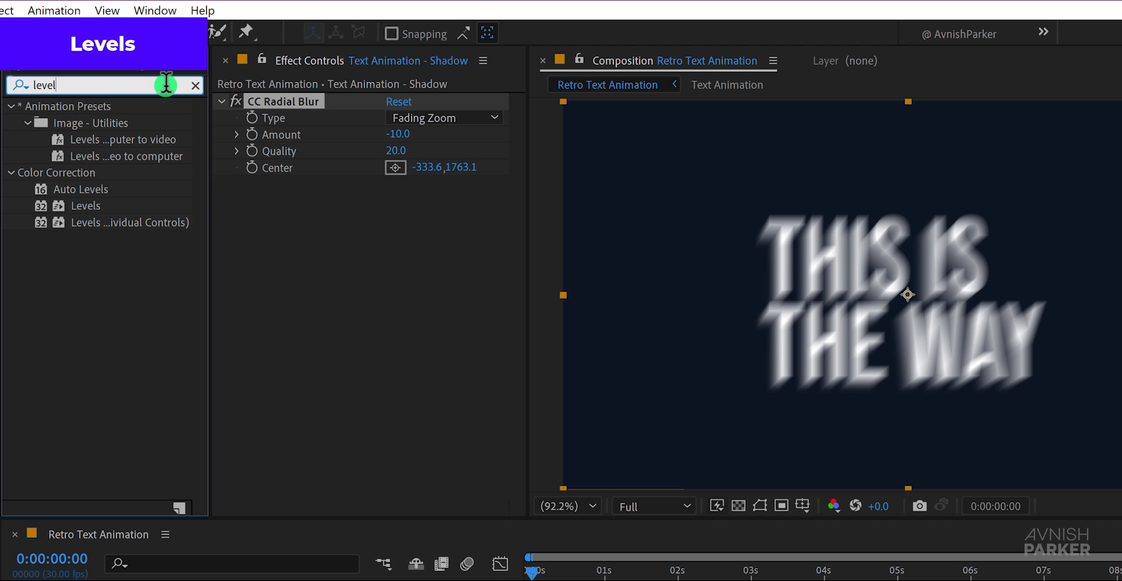
{"action": "type", "text": "l"}
{"action": "left_click_drag", "start_coordinate": [85, 206], "coordinate": [284, 238]}
- Switch the Levels effect to the Alpha channel and lower Alpha Input White to about 385.5
{"action": "left_click", "coordinate": [408, 202]}
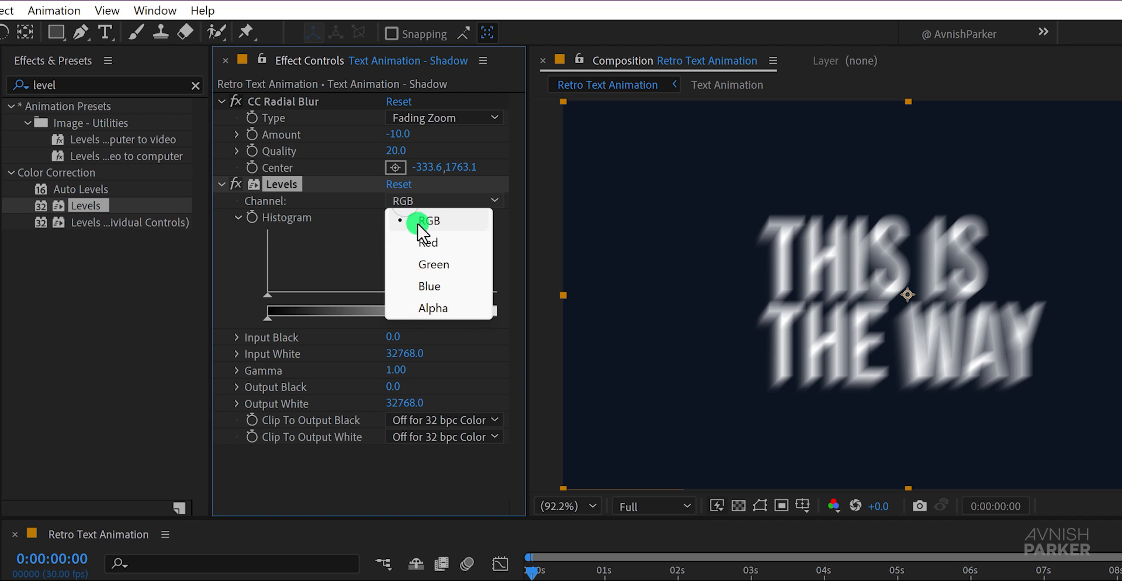
{"action": "left_click", "coordinate": [438, 307]}
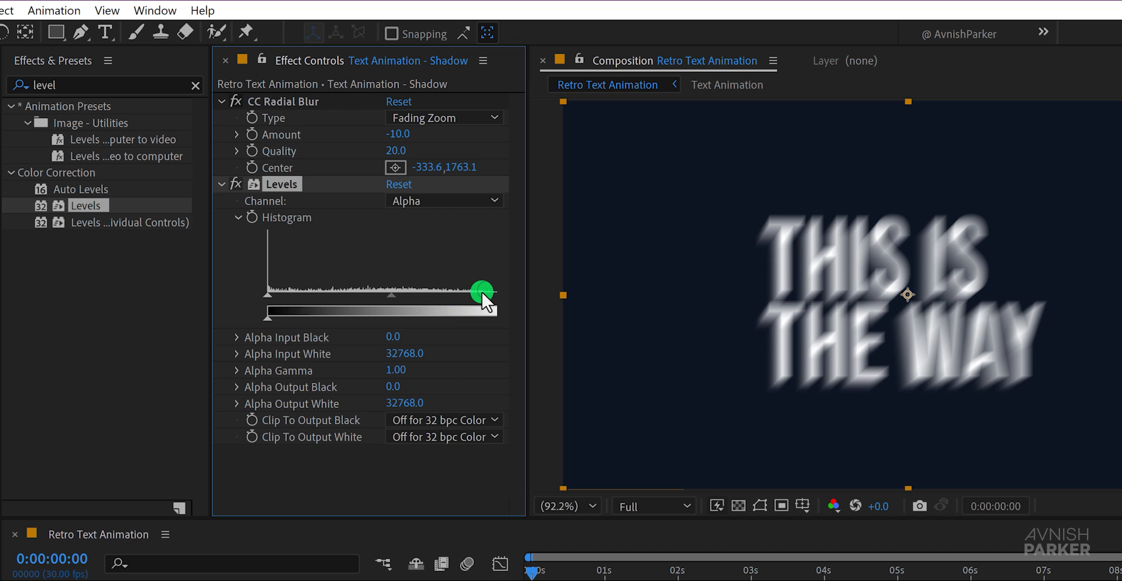
{"action": "left_click_drag", "start_coordinate": [483, 294], "coordinate": [269, 288]}
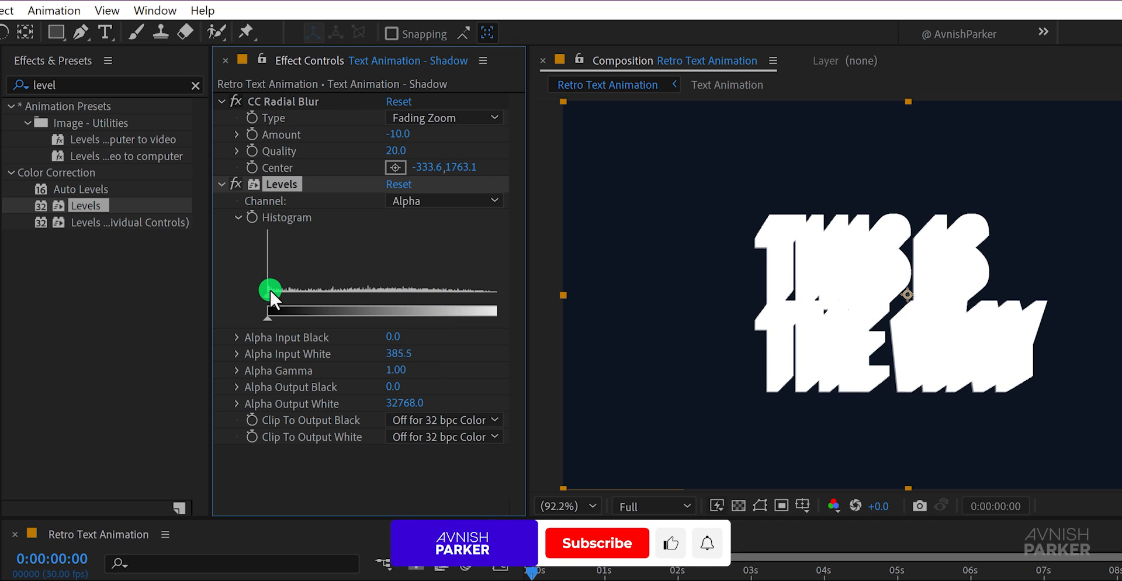
- Set the CC Radial Blur's Quality to 30 on the shadow layer
{"action": "left_click", "coordinate": [397, 154]}
{"action": "type", "text": "30"}
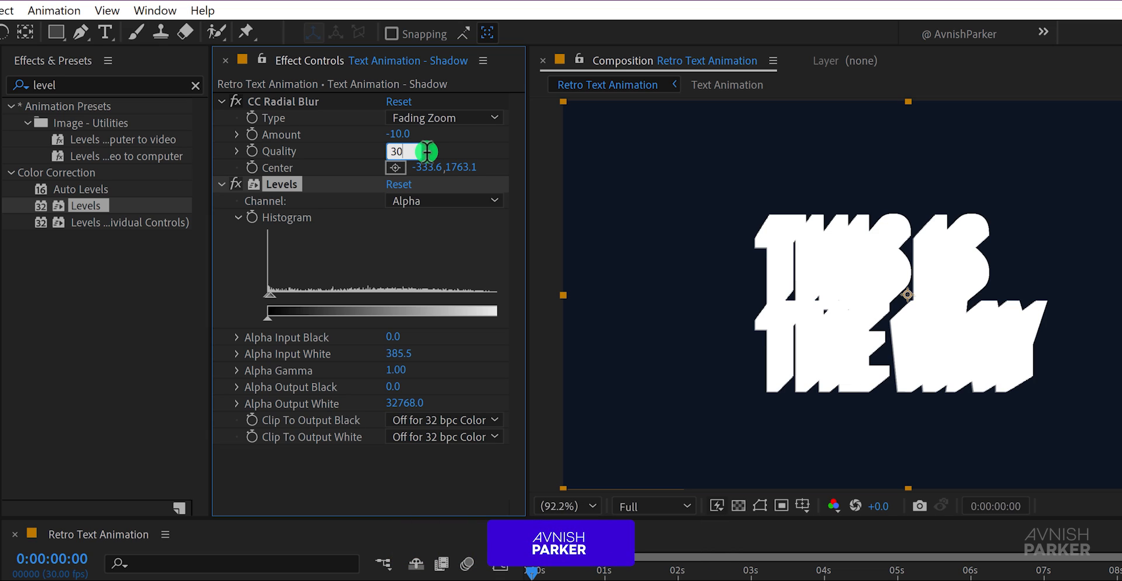
{"action": "key", "text": "Return"}
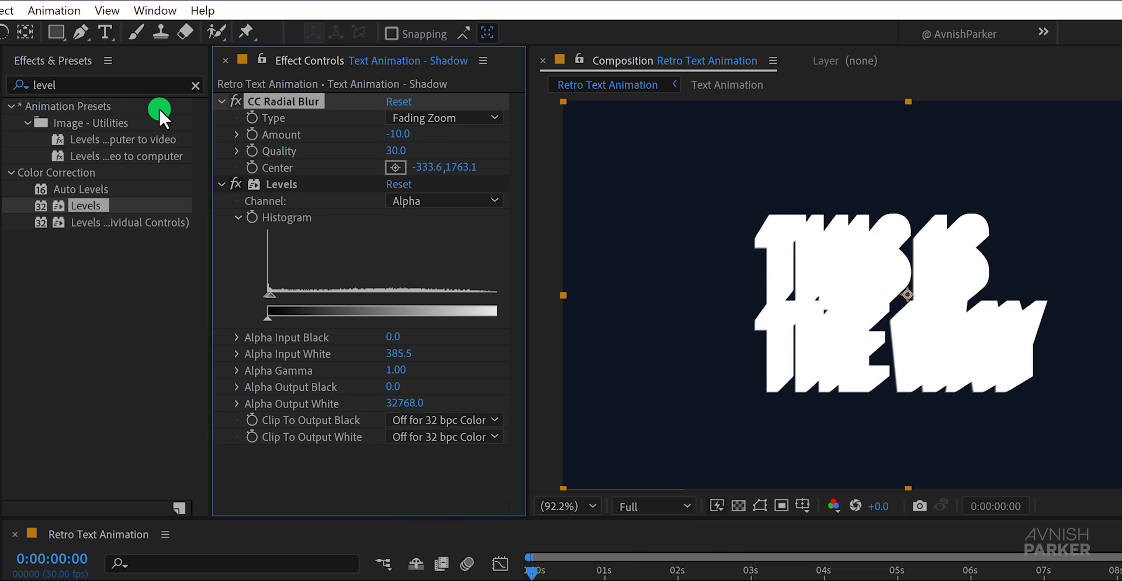
- Find the Fill effect and apply it to the Text Animation - Shadow layer below Levels
{"action": "left_click", "coordinate": [136, 85]}
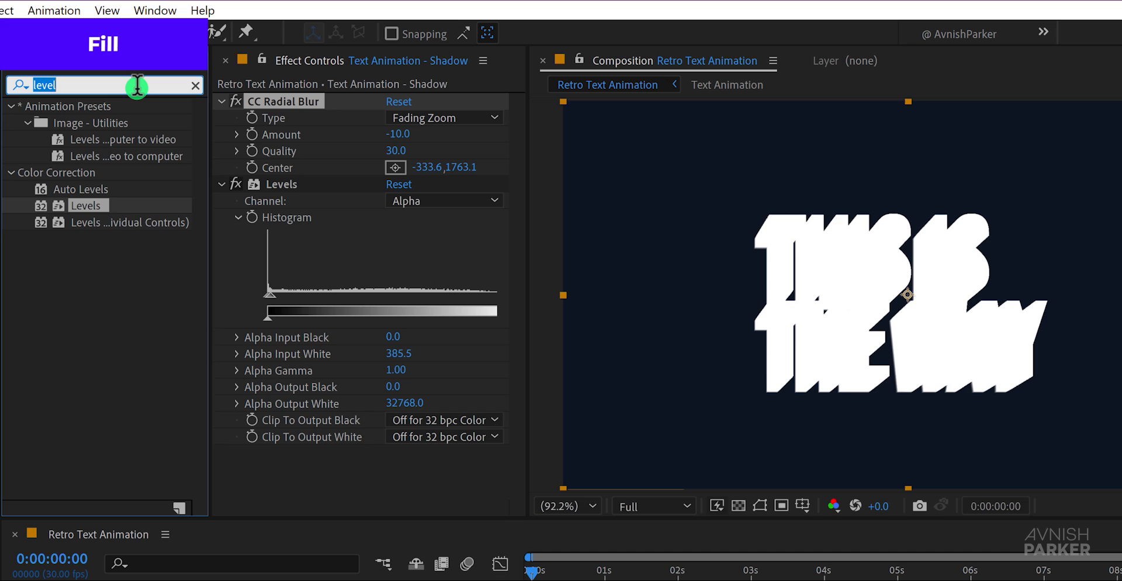
{"action": "type", "text": "fill"}
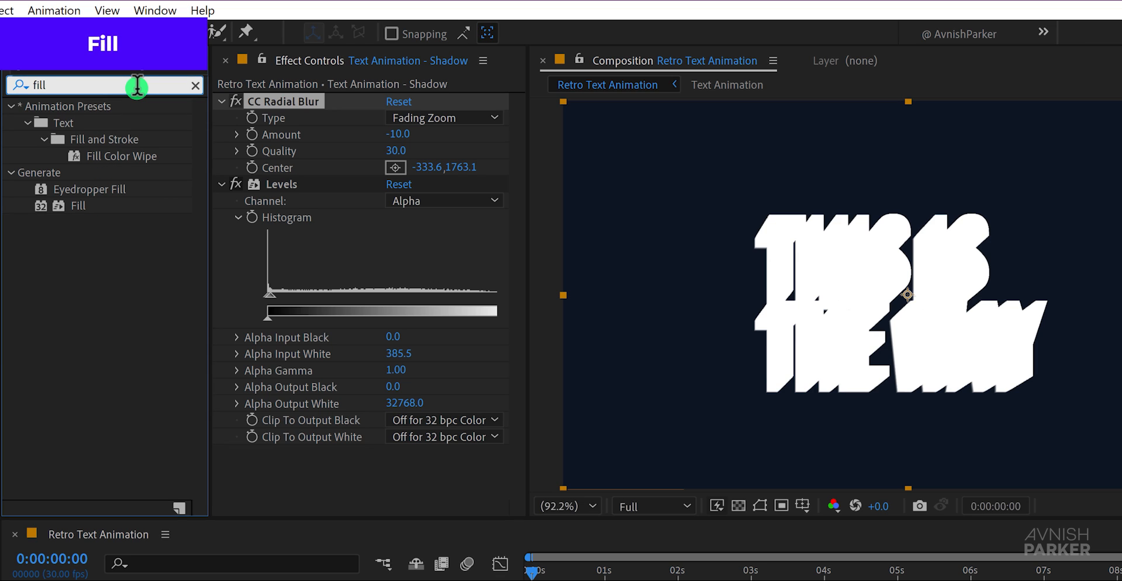
{"action": "left_click_drag", "start_coordinate": [72, 208], "coordinate": [306, 466]}
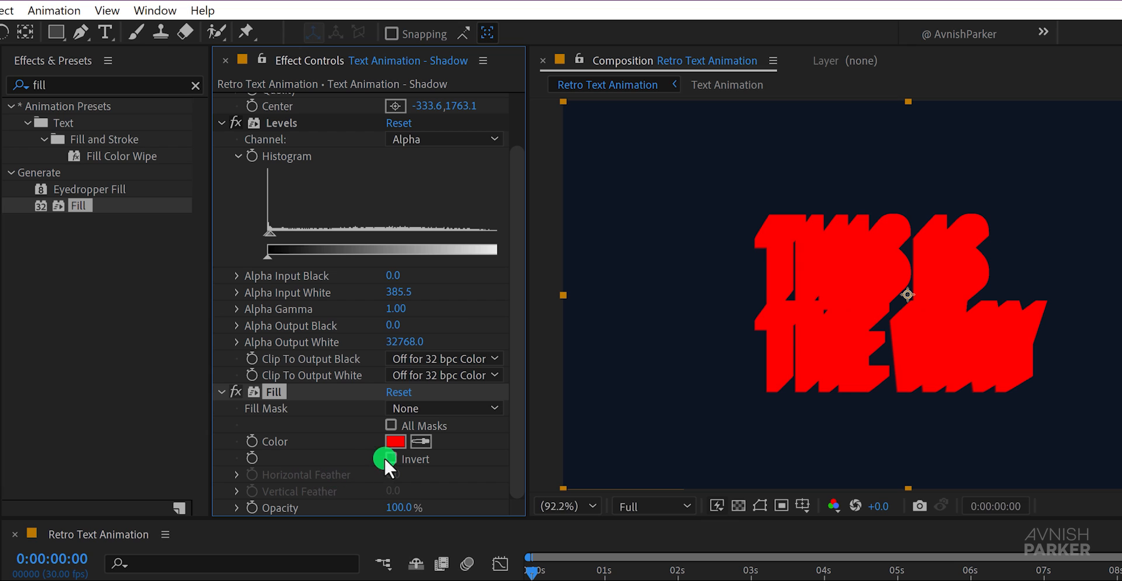
- Change the Fill effect's color to a golden yellow-orange and make the upper Text Animation layer visible again
{"action": "left_click", "coordinate": [395, 442]}
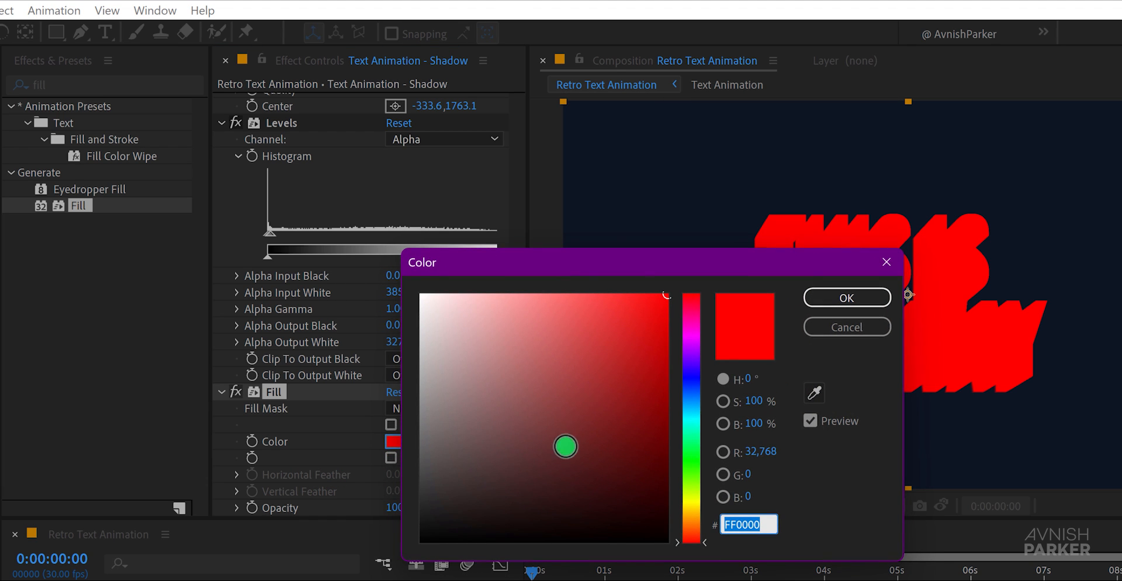
{"action": "left_click", "coordinate": [691, 394]}
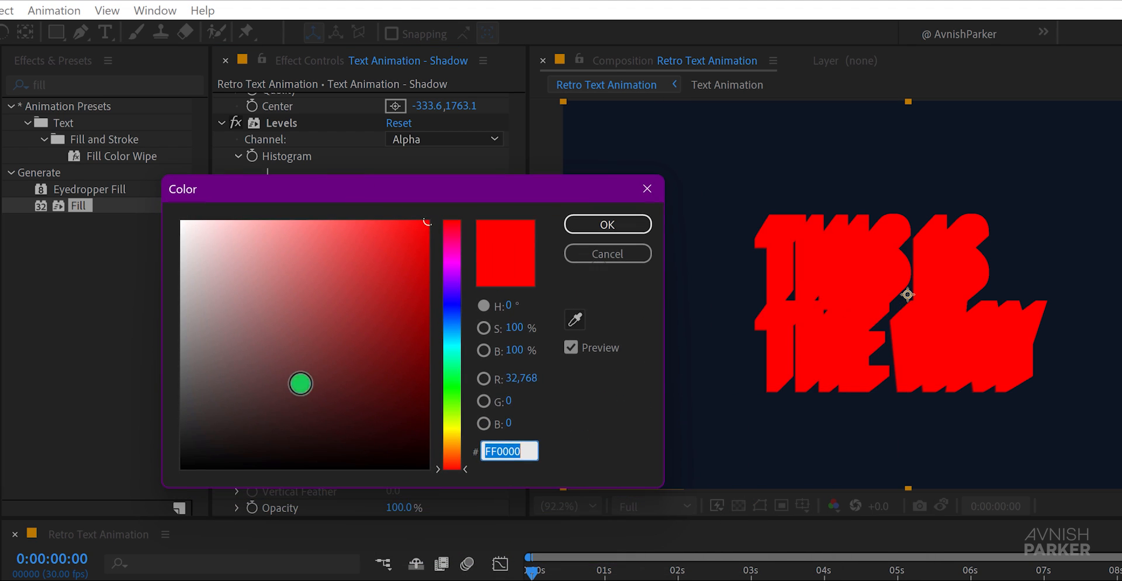
{"action": "left_click_drag", "start_coordinate": [328, 416], "coordinate": [395, 378]}
{"action": "left_click", "coordinate": [453, 401]}
{"action": "left_click_drag", "start_coordinate": [399, 340], "coordinate": [360, 267]}
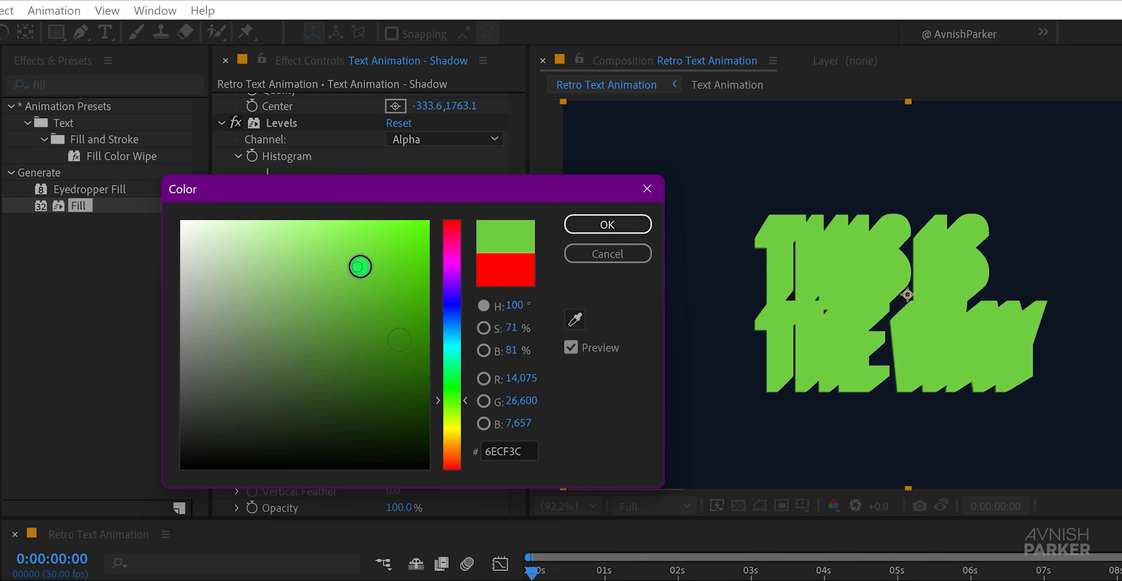
{"action": "left_click", "coordinate": [452, 439]}
{"action": "left_click", "coordinate": [420, 236]}
{"action": "left_click", "coordinate": [592, 226]}
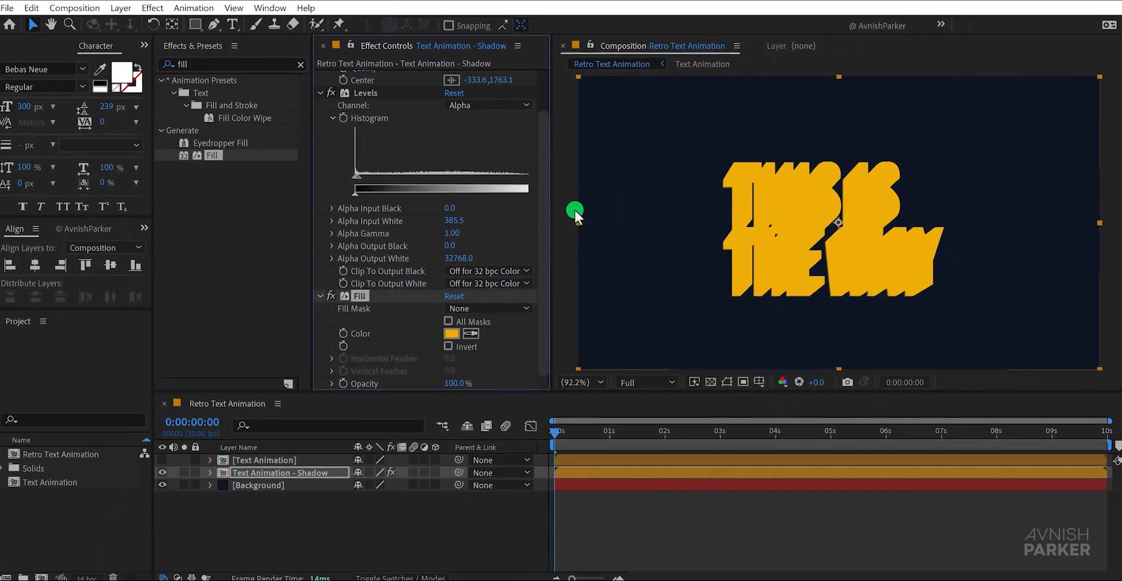
{"action": "left_click", "coordinate": [163, 460]}
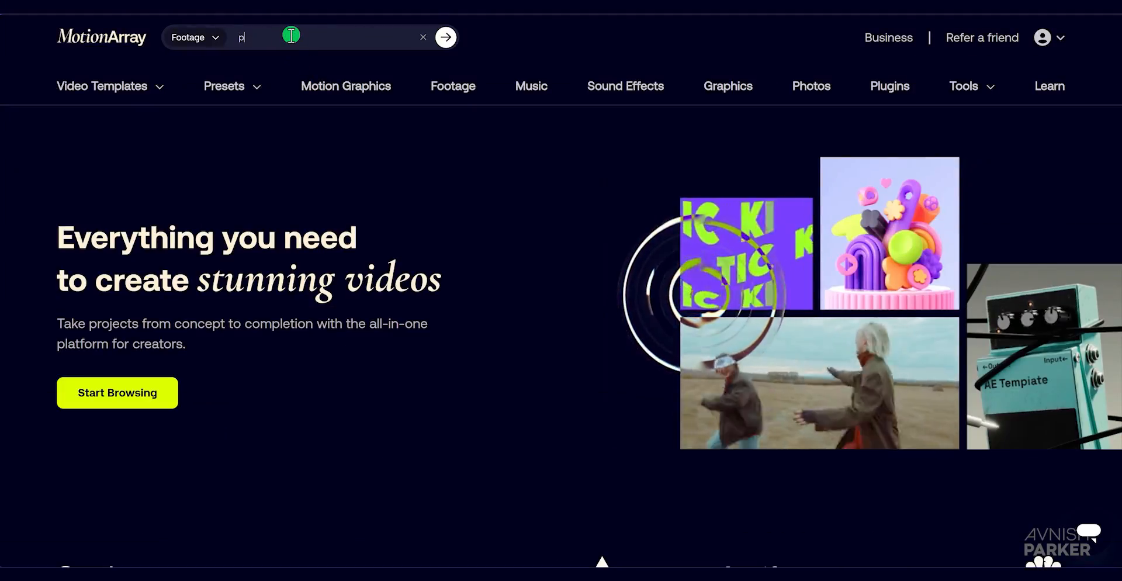
- Switch to the Motion Array website and search its footage for "paper texture"
{"action": "type", "text": "exture"}
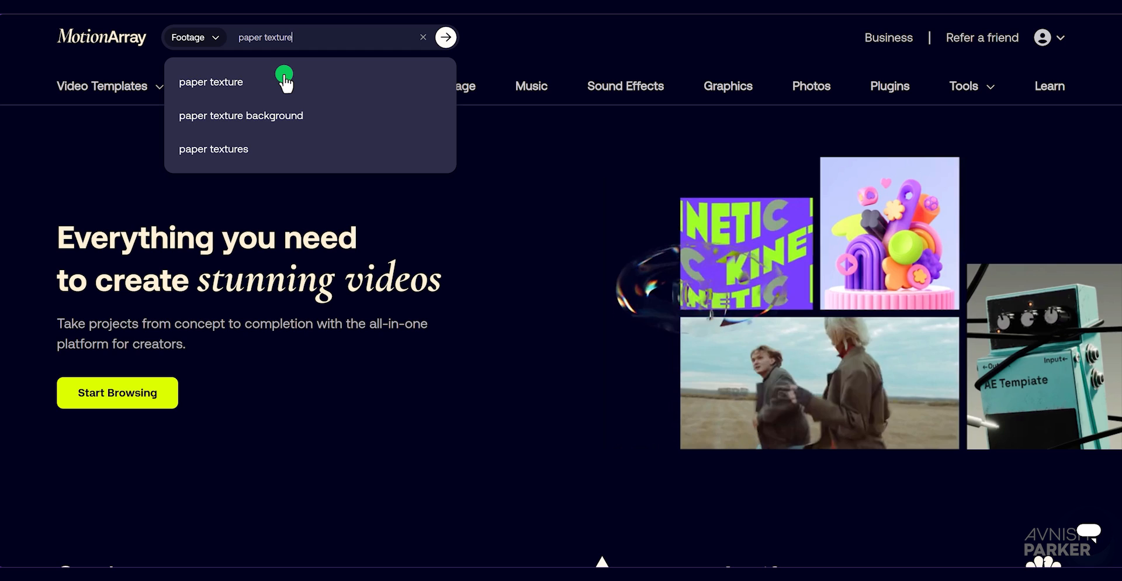
{"action": "left_click", "coordinate": [284, 79]}
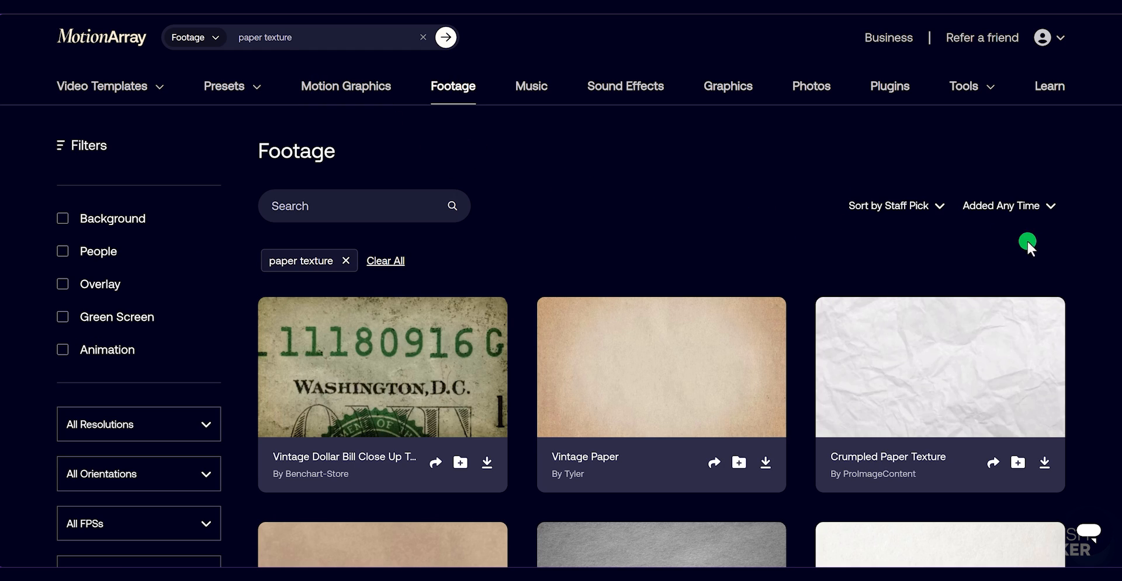
- Browse the paper texture footage results and download the first Rough Paper Texture clip by ProImageContent
{"action": "scroll", "coordinate": [1088, 297], "scroll_direction": "down", "scroll_amount": 3}
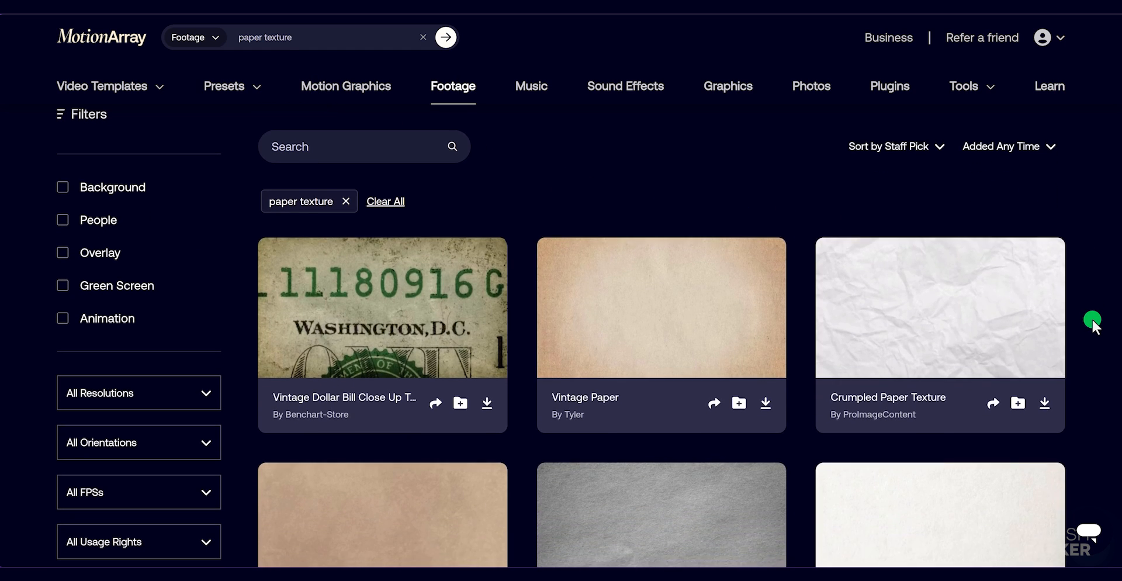
{"action": "scroll", "coordinate": [1092, 317], "scroll_direction": "down", "scroll_amount": 5}
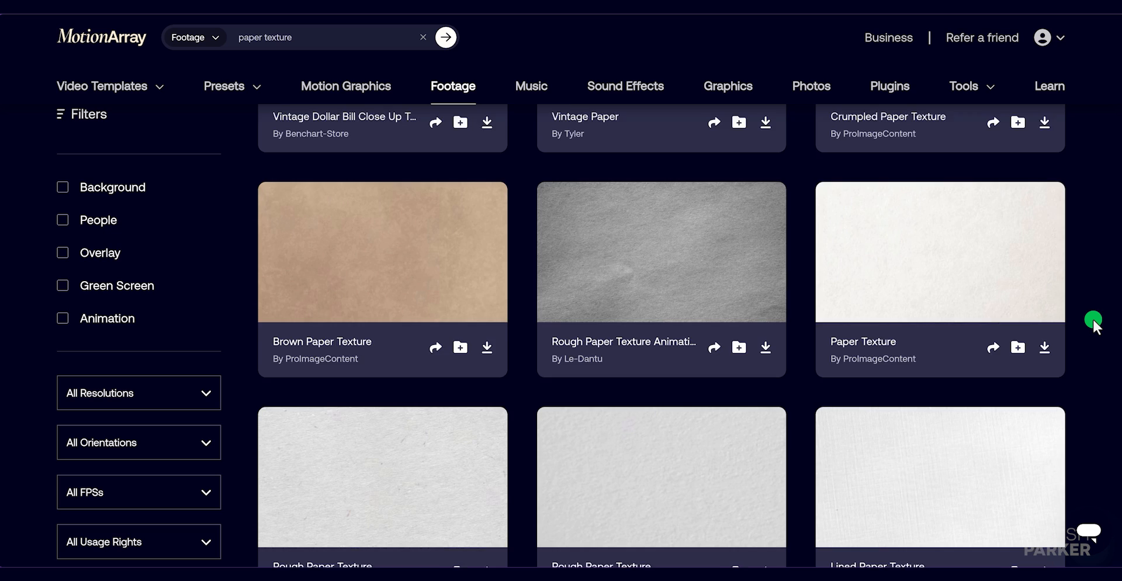
{"action": "scroll", "coordinate": [1092, 319], "scroll_direction": "down", "scroll_amount": 2}
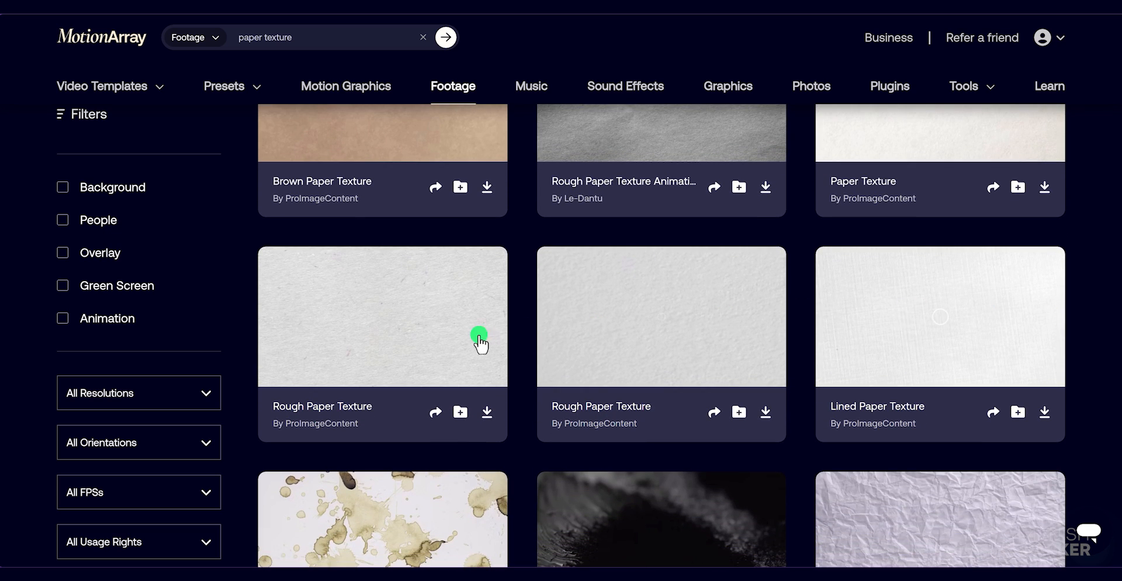
{"action": "left_click", "coordinate": [487, 412]}
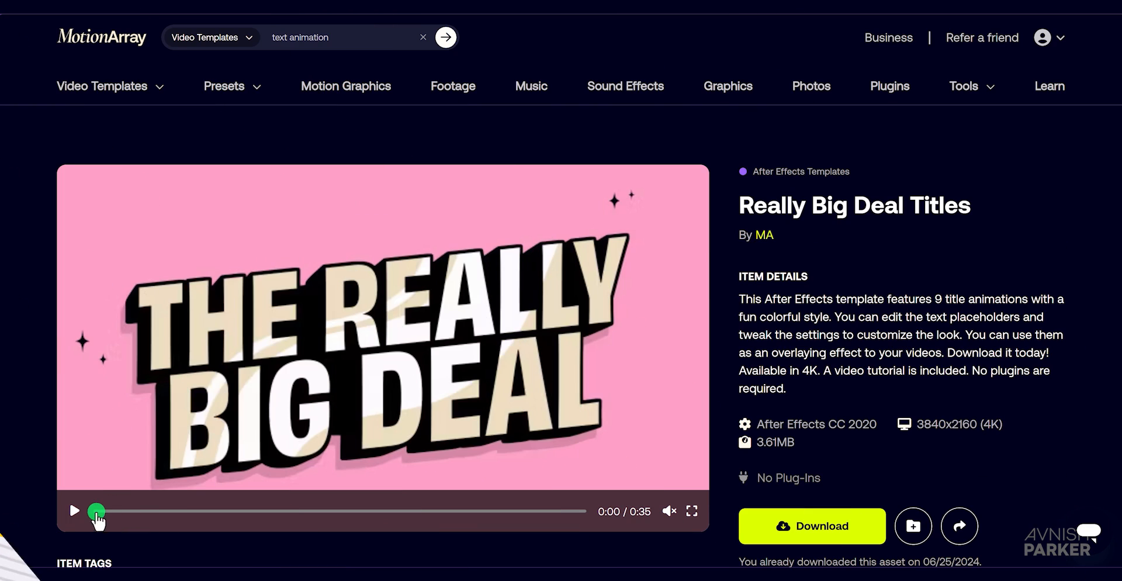
- Play the Really Big Deal Titles preview and browse the video templates for "liquid elements"
{"action": "left_click", "coordinate": [72, 512]}
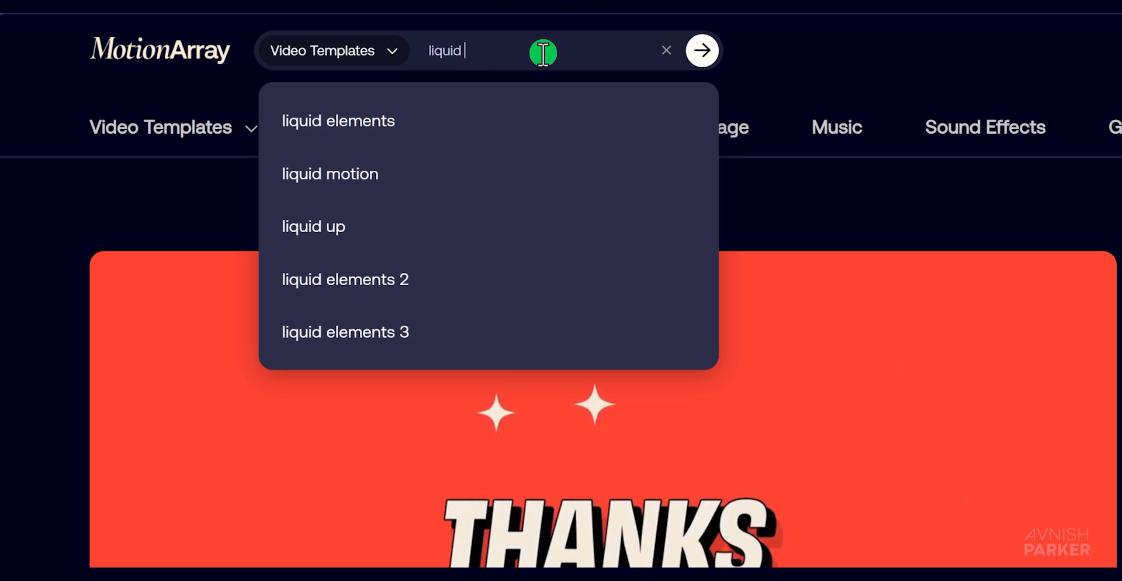
{"action": "left_click", "coordinate": [430, 120]}
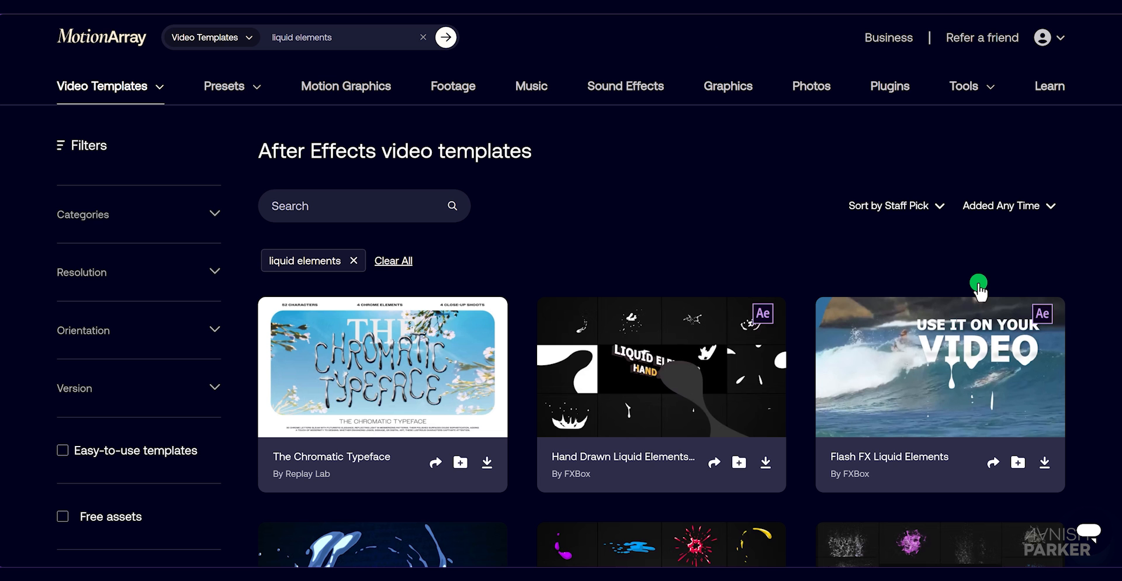
{"action": "scroll", "coordinate": [979, 287], "scroll_direction": "down", "scroll_amount": 5}
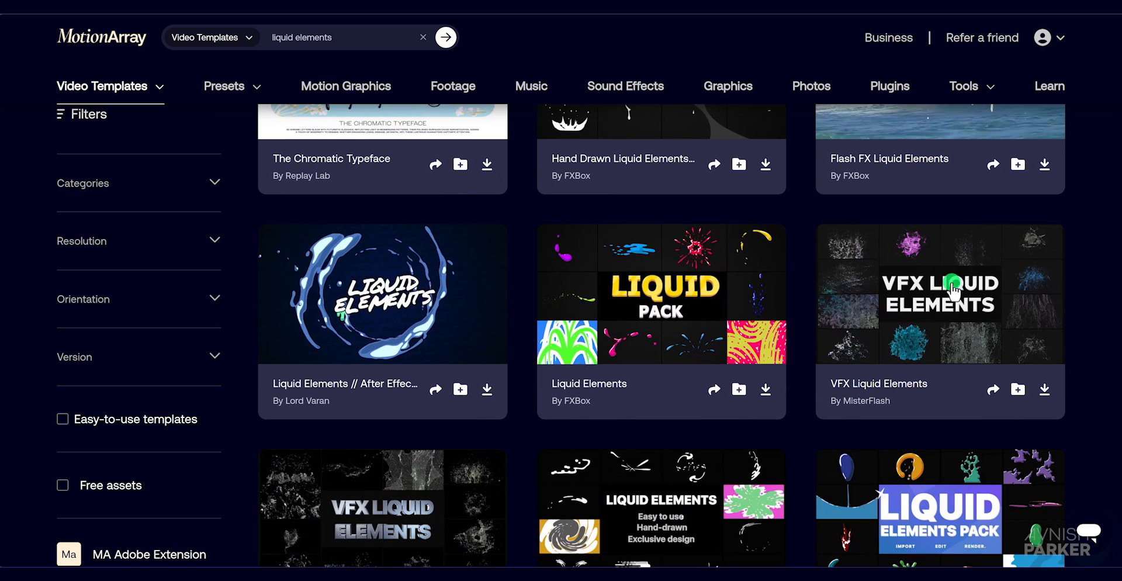
{"action": "left_click", "coordinate": [392, 313]}
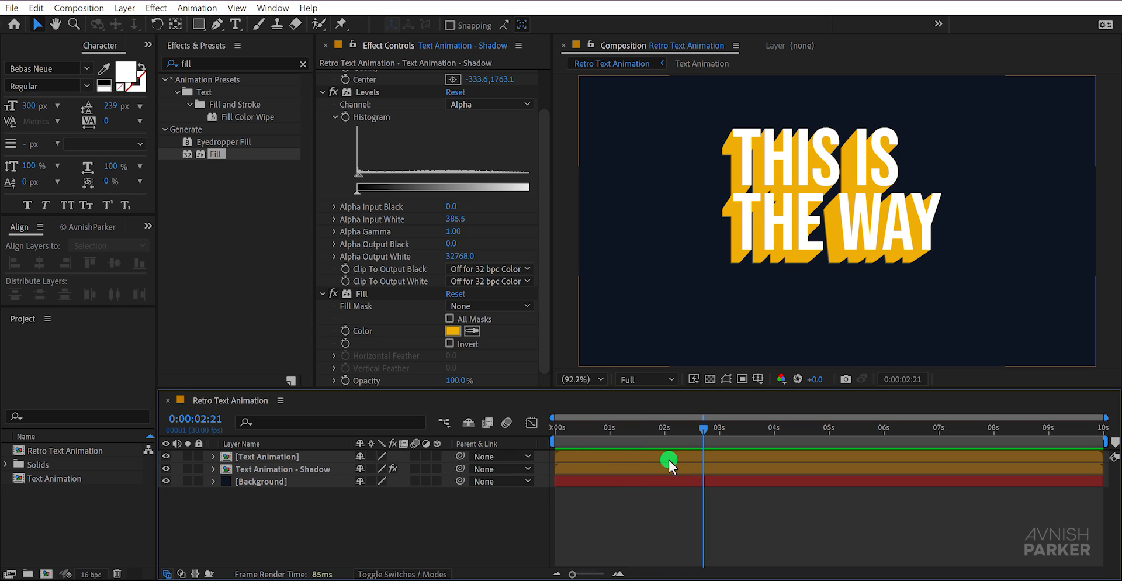
- In After Effects, open the Text Animation composition and center the "This is the way" text layer horizontally and vertically in the frame
{"action": "left_click", "coordinate": [703, 428]}
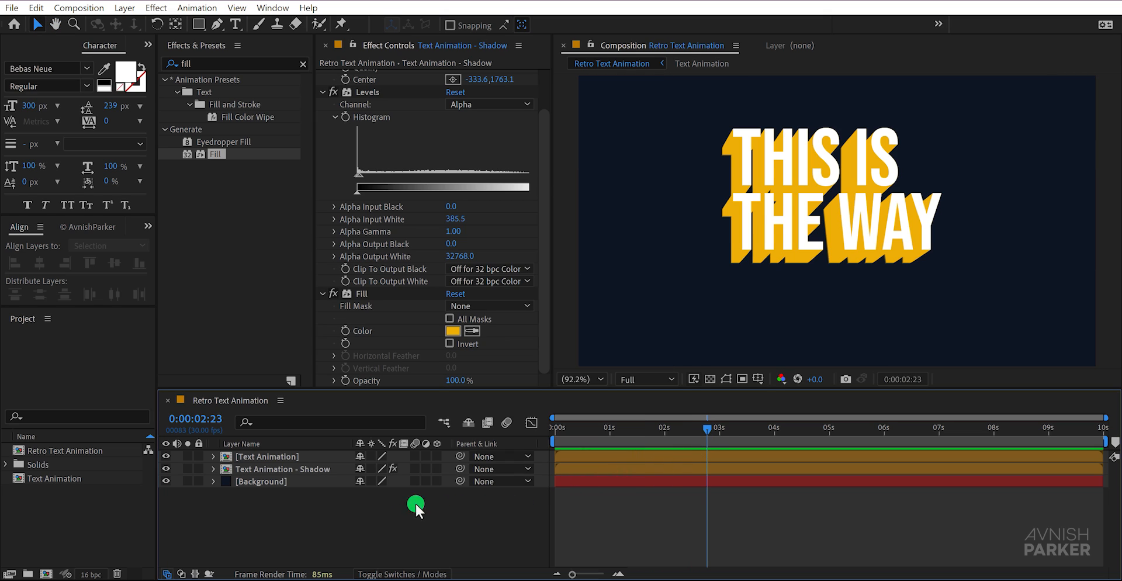
{"action": "double_click", "coordinate": [289, 468]}
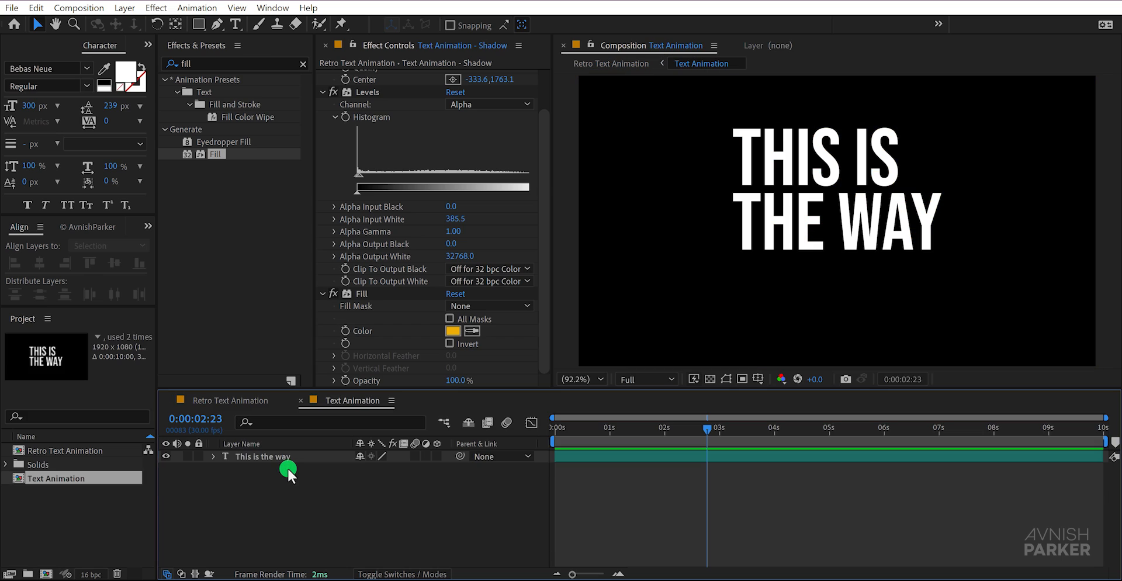
{"action": "left_click", "coordinate": [293, 457]}
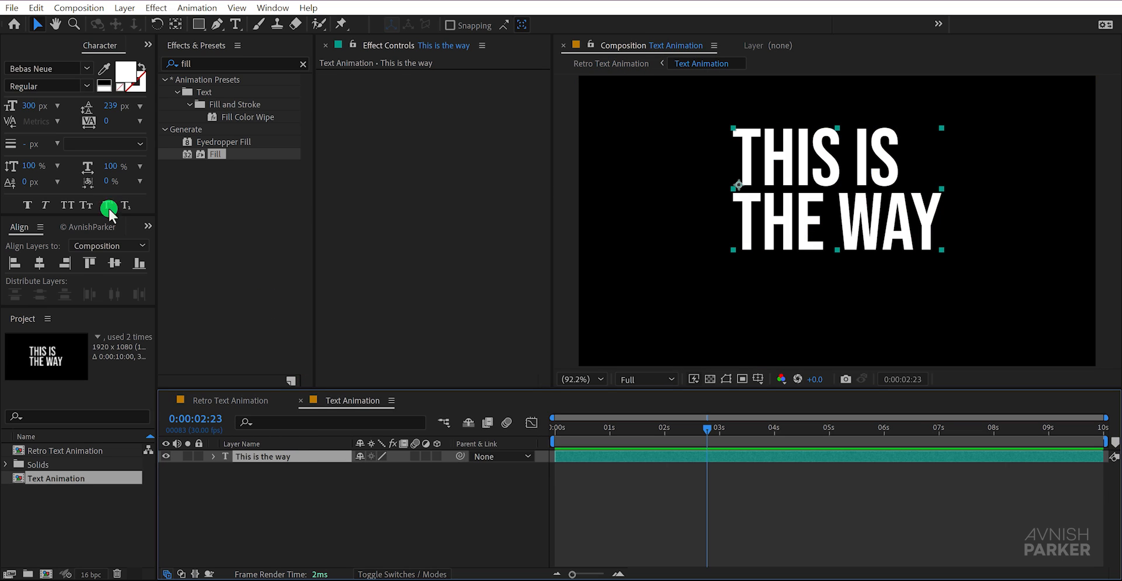
{"action": "left_click", "coordinate": [37, 257]}
{"action": "left_click", "coordinate": [114, 263]}
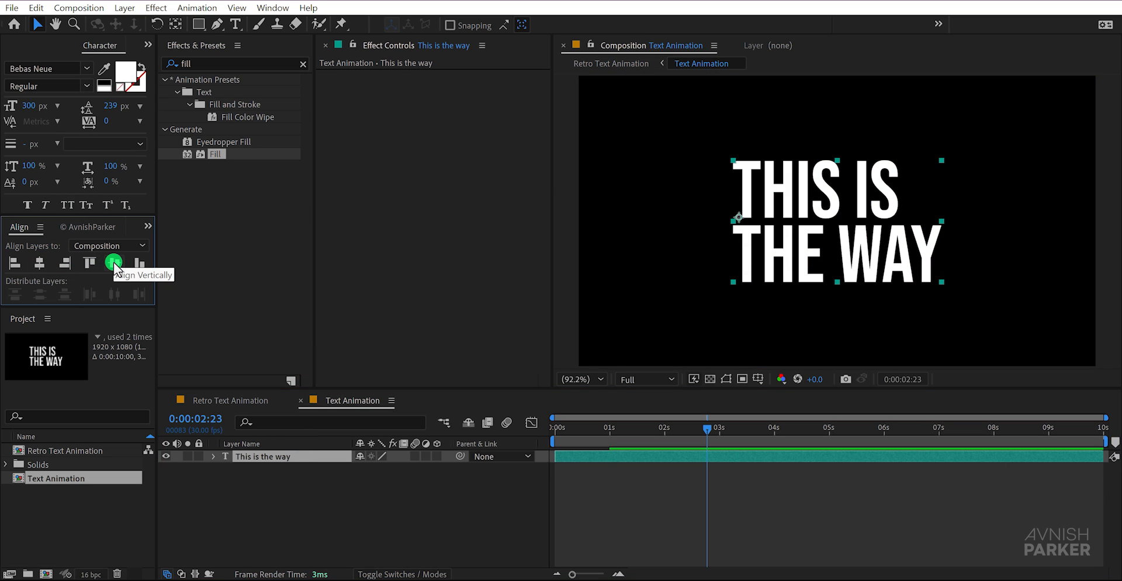
- Set the Based On option of the text layer's Range Selector 1 to Characters and preview the animation
{"action": "left_click", "coordinate": [212, 457]}
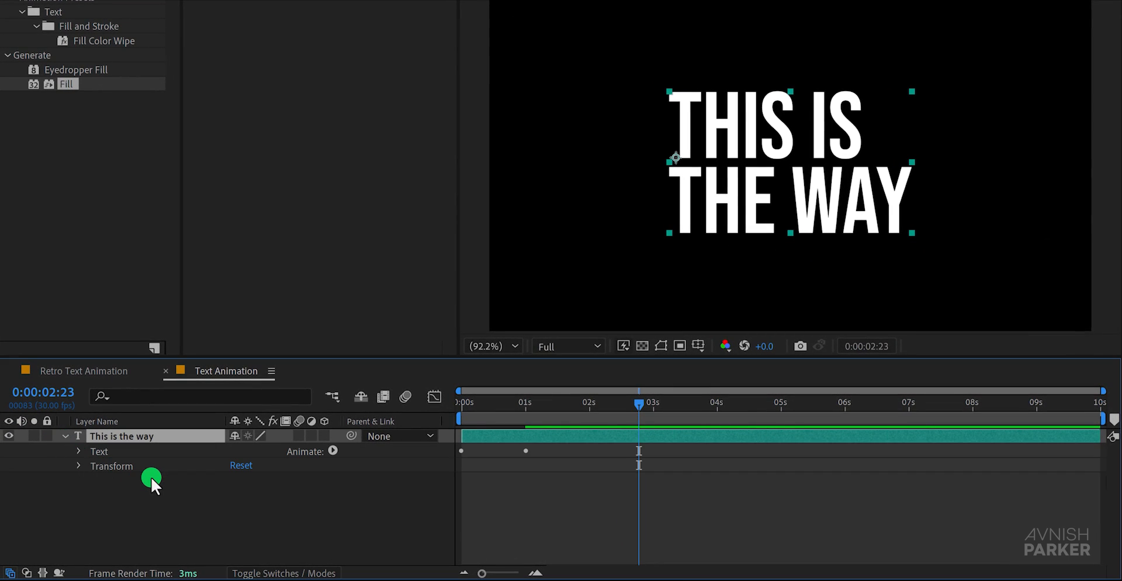
{"action": "left_click", "coordinate": [77, 451]}
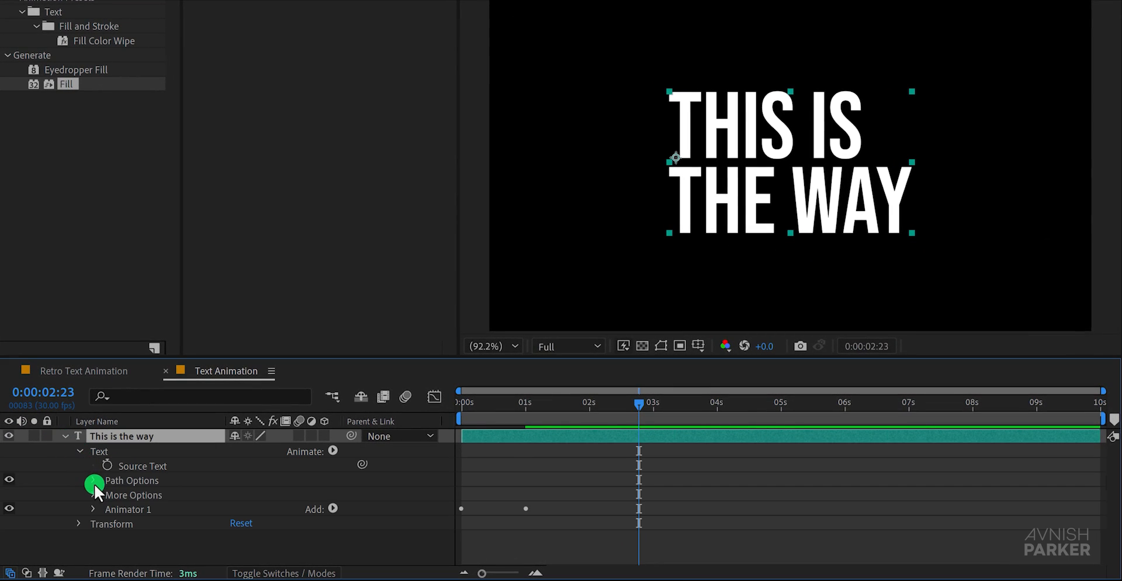
{"action": "left_click", "coordinate": [92, 508]}
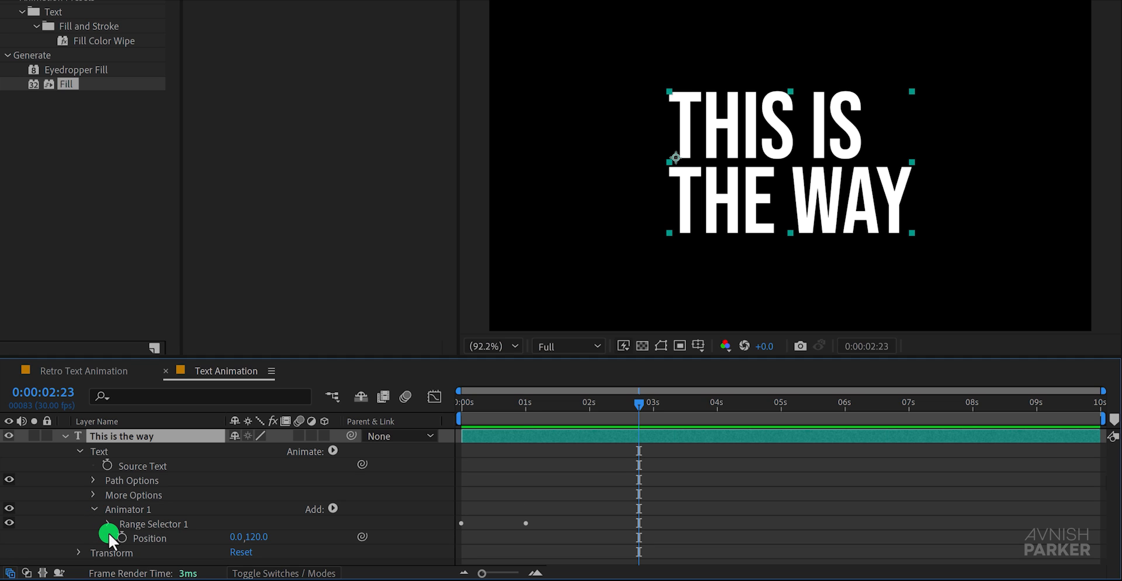
{"action": "left_click", "coordinate": [107, 524]}
{"action": "left_click", "coordinate": [123, 558]}
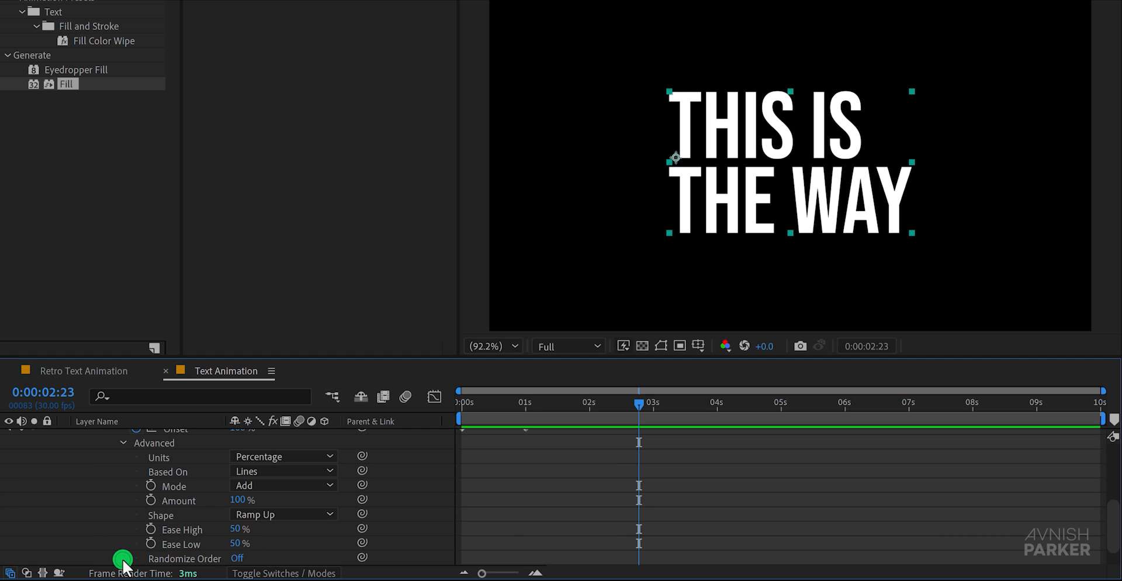
{"action": "left_click", "coordinate": [302, 470]}
{"action": "left_click", "coordinate": [302, 486]}
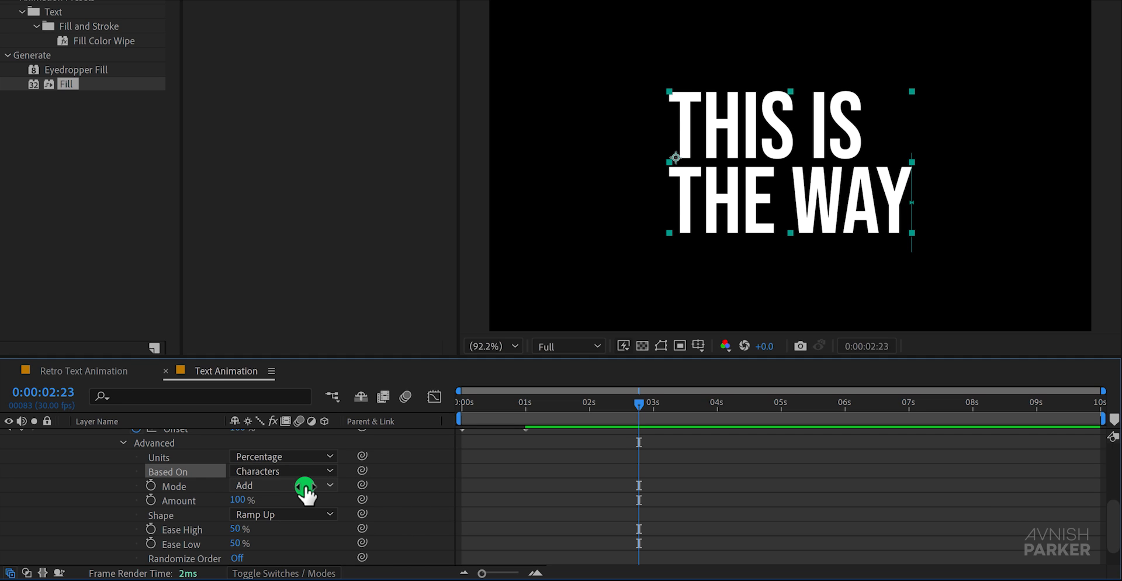
{"action": "key", "text": "space"}
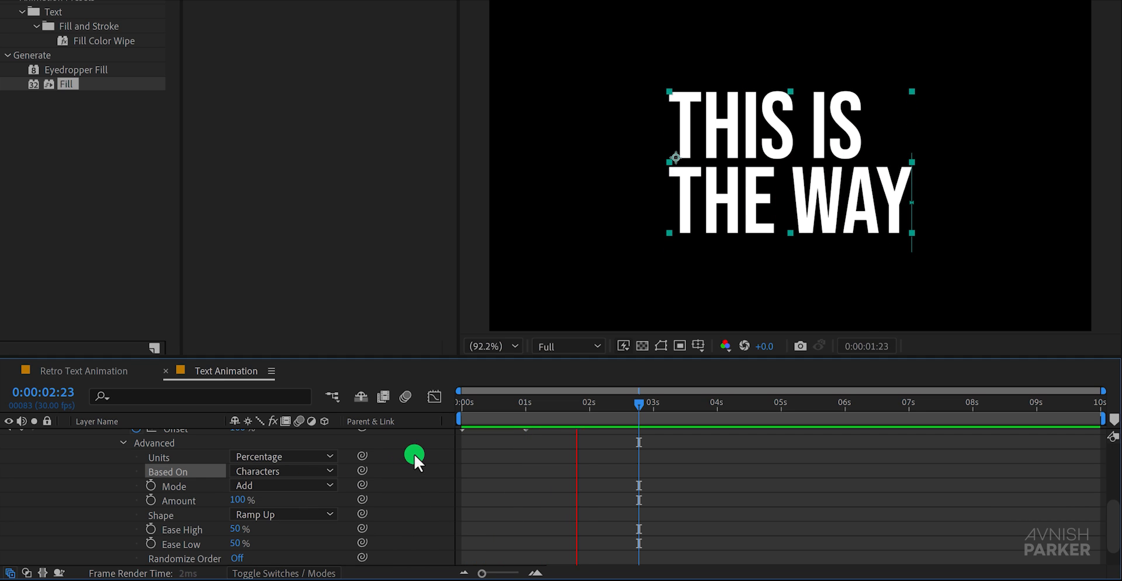
- Return to the Retro Text Animation composition and preview the text animation together with its extruded shadow
{"action": "left_click", "coordinate": [114, 369]}
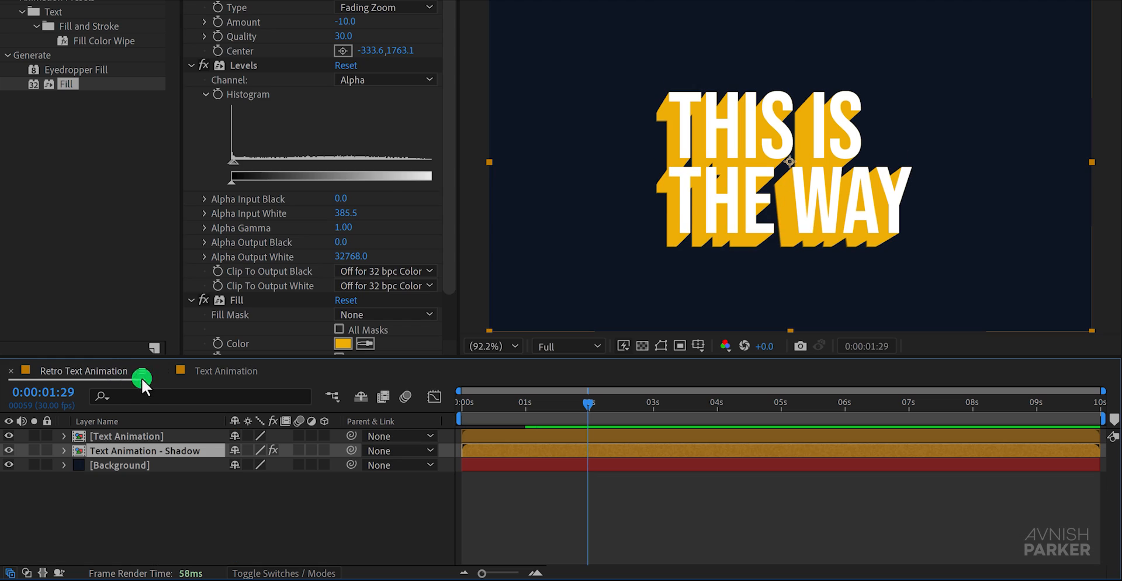
{"action": "left_click", "coordinate": [344, 506]}
{"action": "key", "text": "space"}
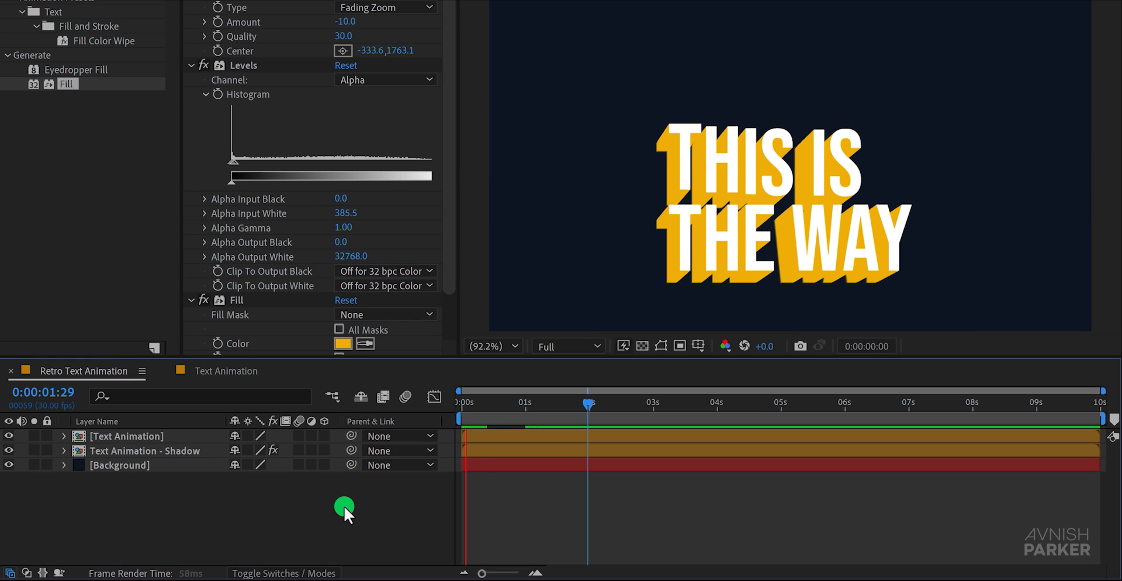
{"action": "key", "text": "space"}
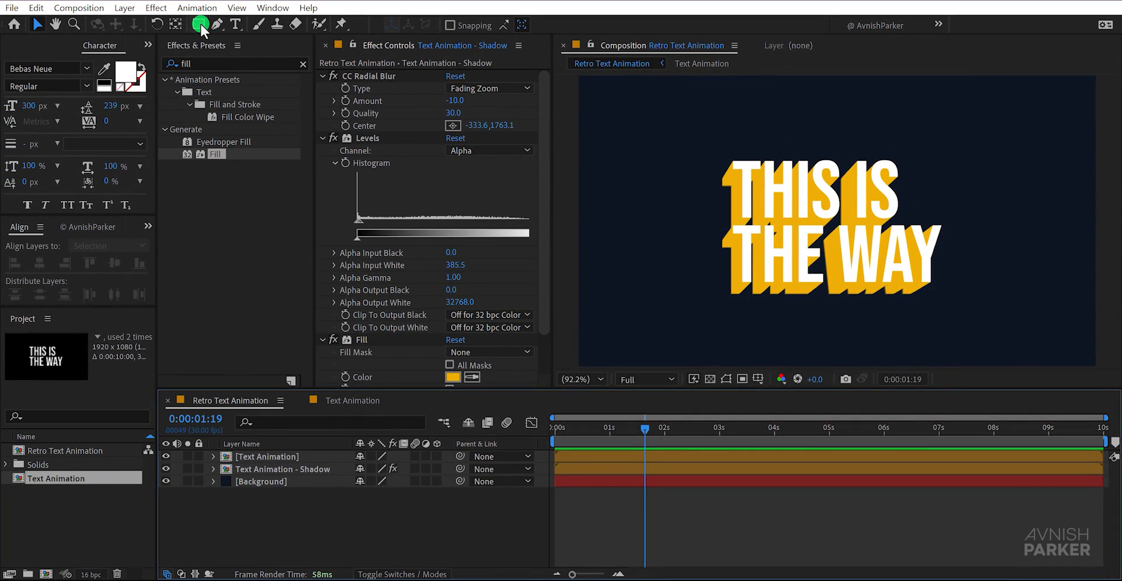
- Set up the Rectangle tool with a solid white fill and no stroke
{"action": "left_click", "coordinate": [200, 23]}
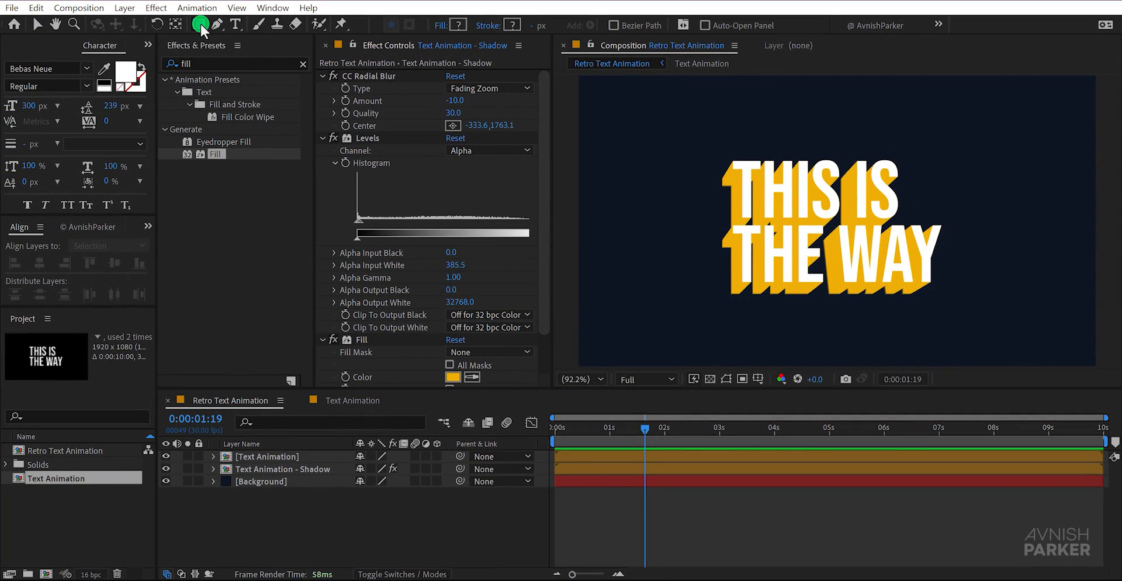
{"action": "left_click", "coordinate": [438, 26]}
{"action": "left_click", "coordinate": [463, 72]}
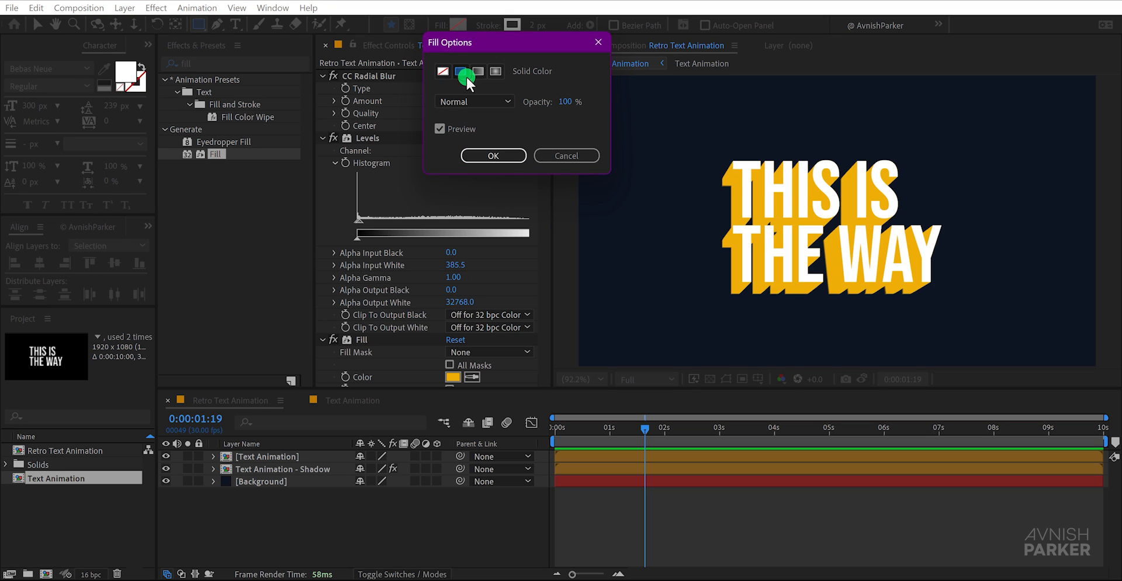
{"action": "left_click", "coordinate": [492, 155]}
{"action": "left_click", "coordinate": [488, 25]}
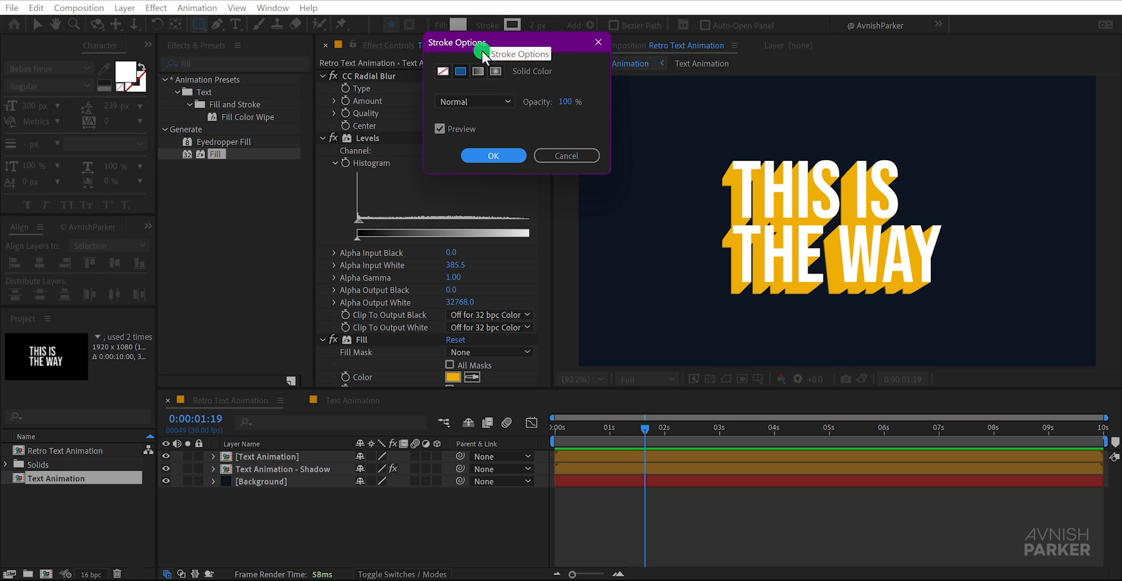
{"action": "left_click", "coordinate": [444, 71]}
{"action": "left_click", "coordinate": [474, 154]}
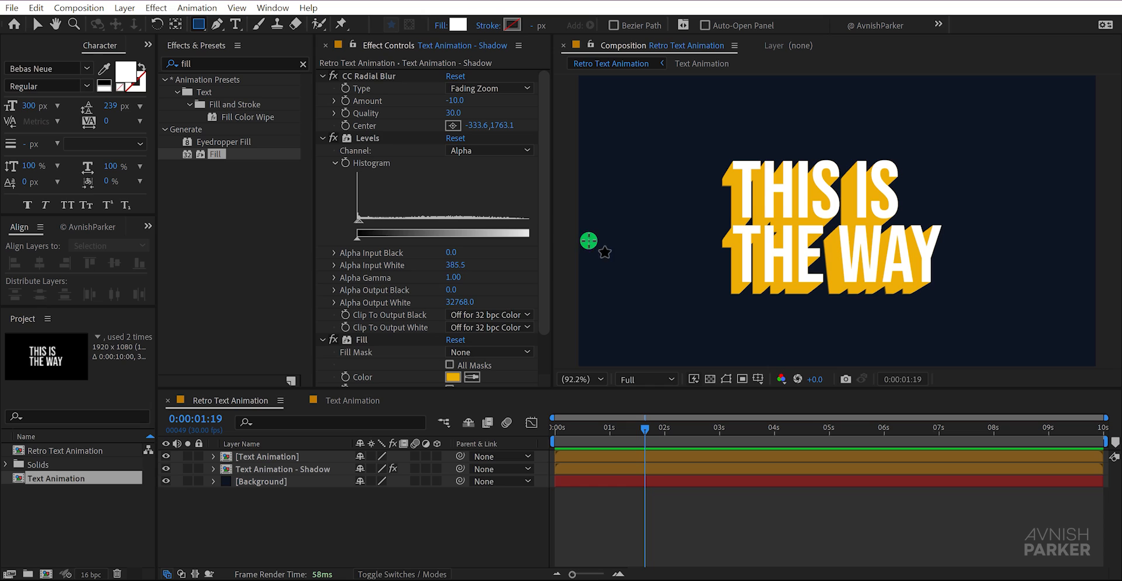
- Draw a wide and a narrow vertical bar side by side left of the text and rename their shape layer Shine
{"action": "left_click_drag", "start_coordinate": [638, 101], "coordinate": [662, 350]}
{"action": "left_click_drag", "start_coordinate": [670, 88], "coordinate": [676, 356]}
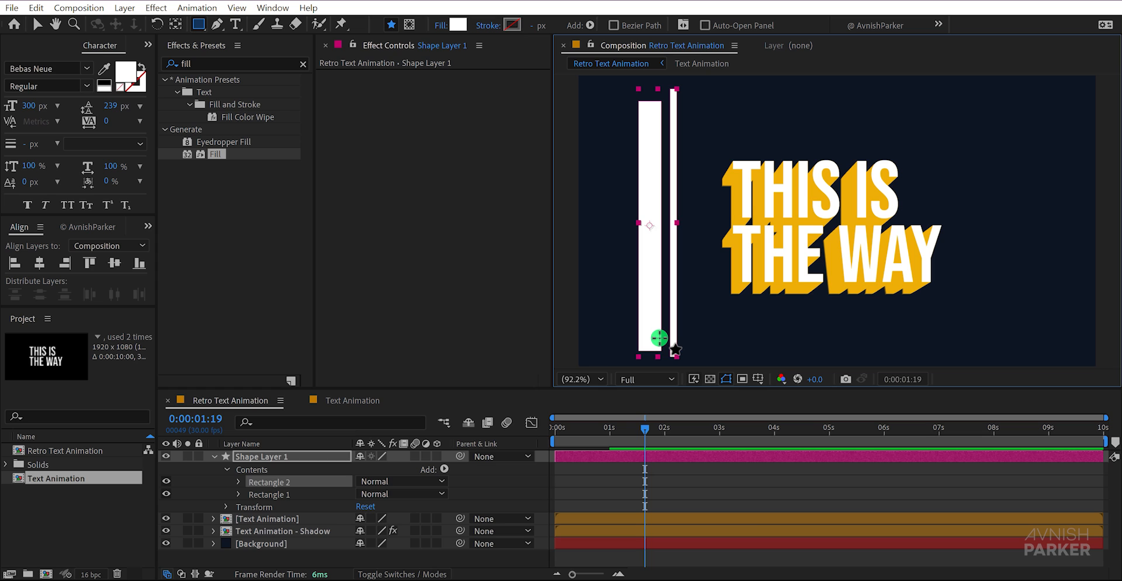
{"action": "left_click", "coordinate": [301, 456]}
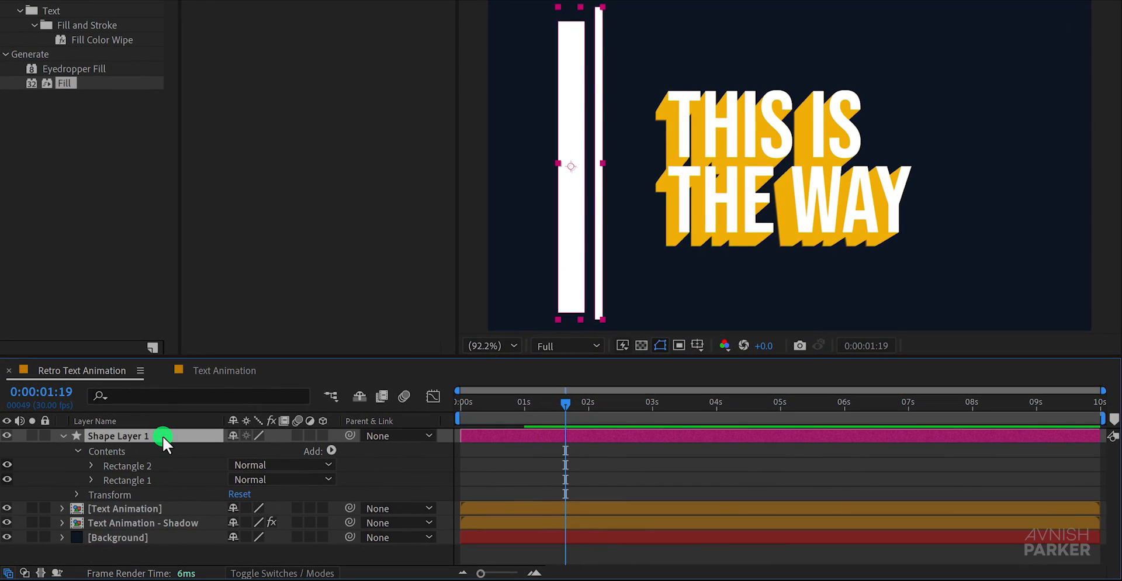
{"action": "key", "text": "Return"}
{"action": "type", "text": "Shine"}
{"action": "key", "text": "Return"}
- Rotate the Shine layer 45° and move it up and to the right so the bars sit diagonally beside the text's upper left
{"action": "key", "text": "r"}
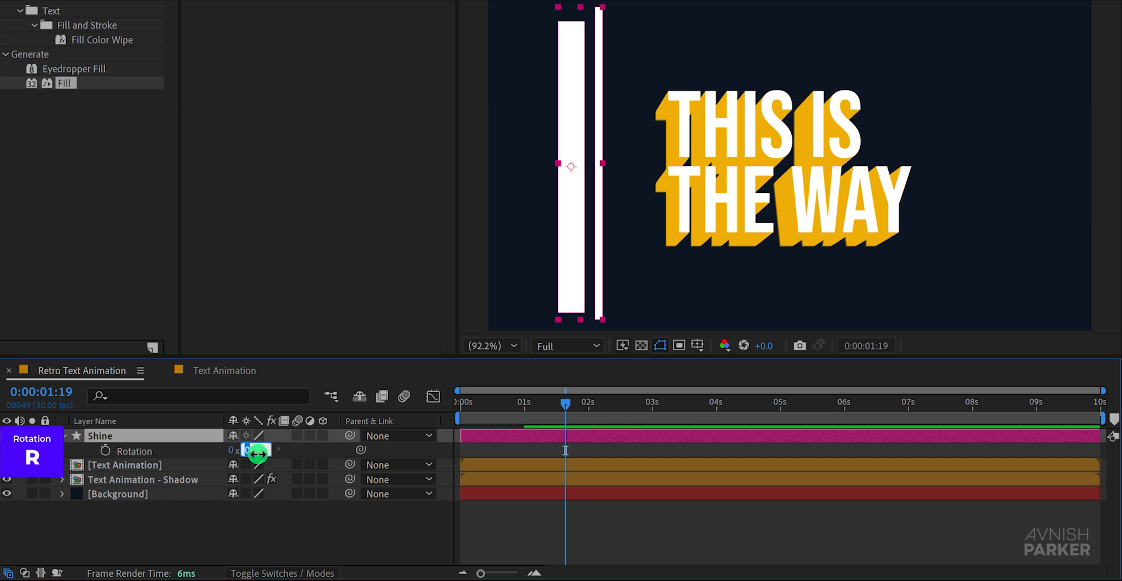
{"action": "key", "text": "Return"}
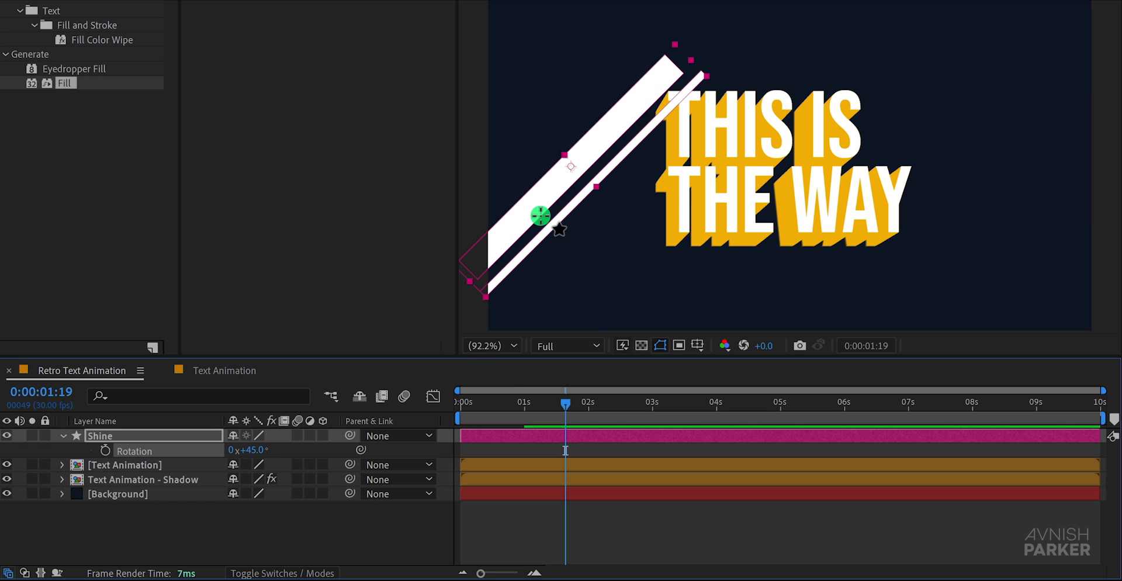
{"action": "key", "text": "v"}
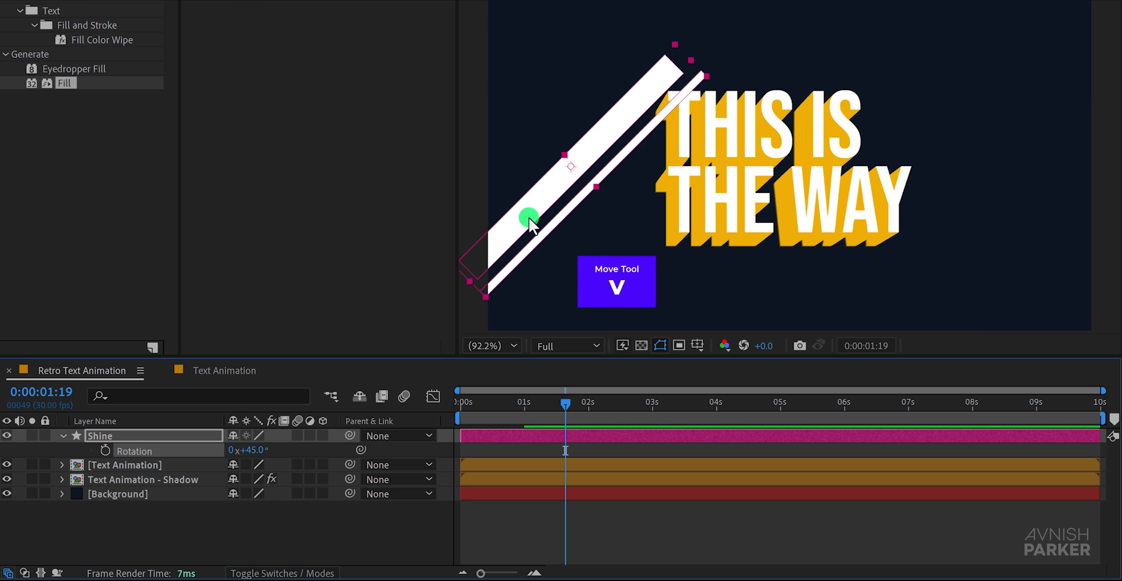
{"action": "left_click_drag", "start_coordinate": [529, 221], "coordinate": [570, 136]}
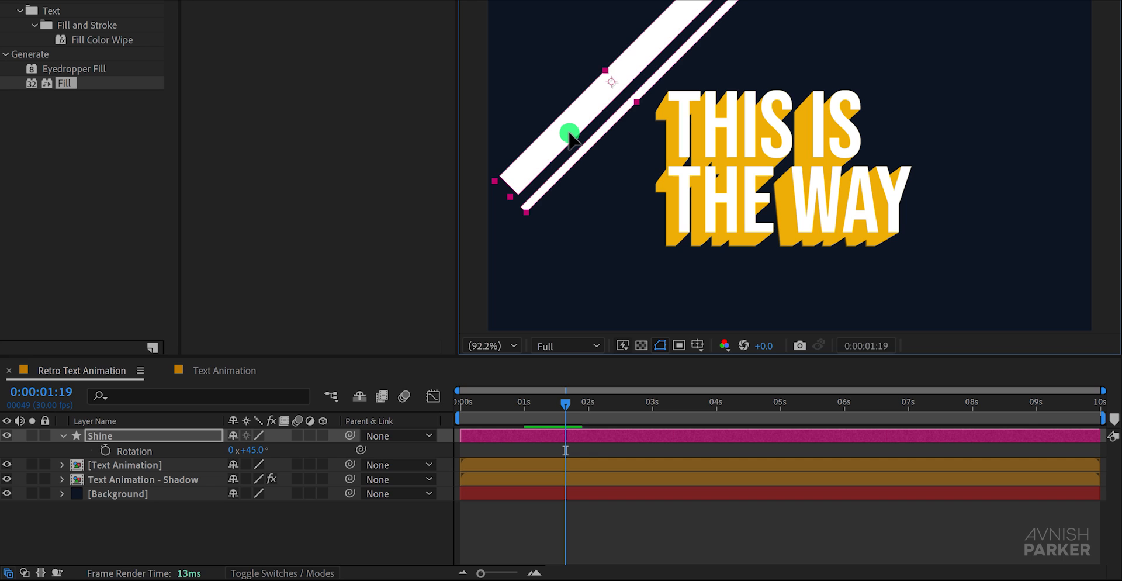
- Apply the Fill effect to the upper Text Animation layer and set its color to light yellow
{"action": "left_click", "coordinate": [160, 465]}
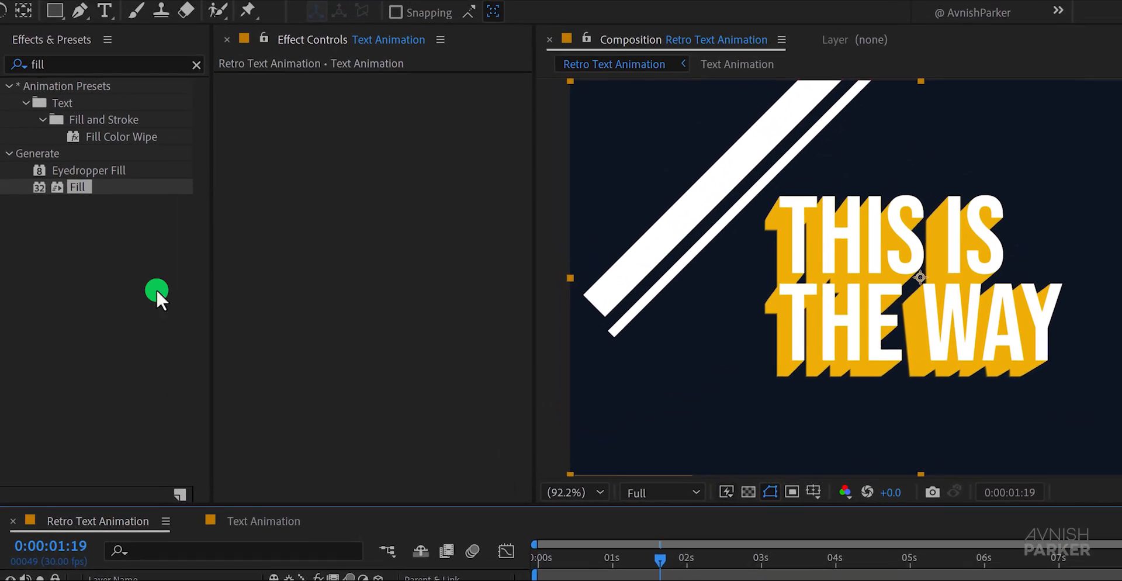
{"action": "left_click_drag", "start_coordinate": [77, 186], "coordinate": [325, 208]}
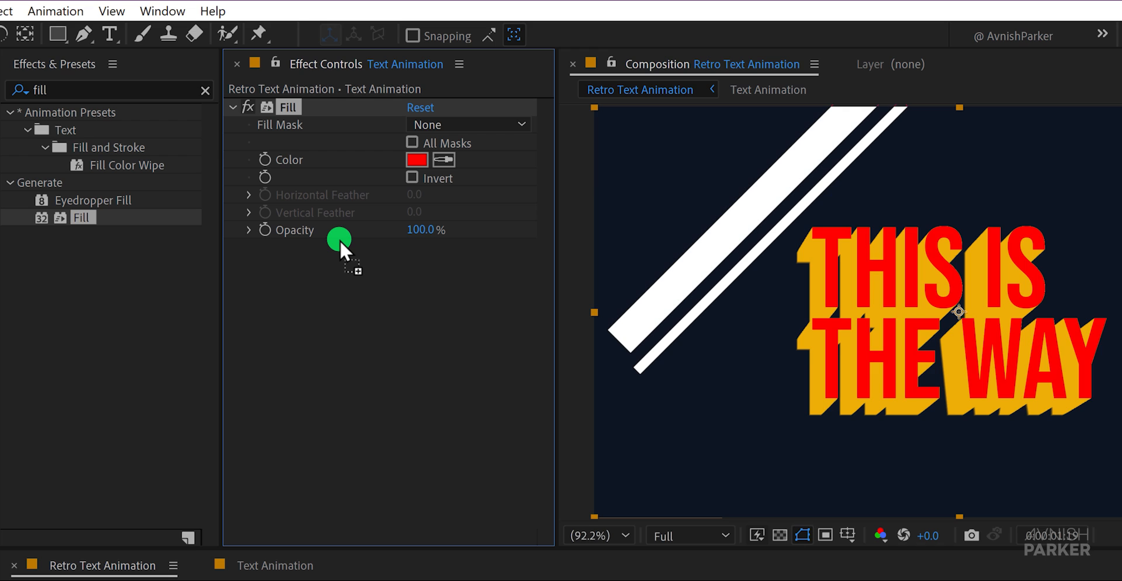
{"action": "left_click", "coordinate": [413, 155]}
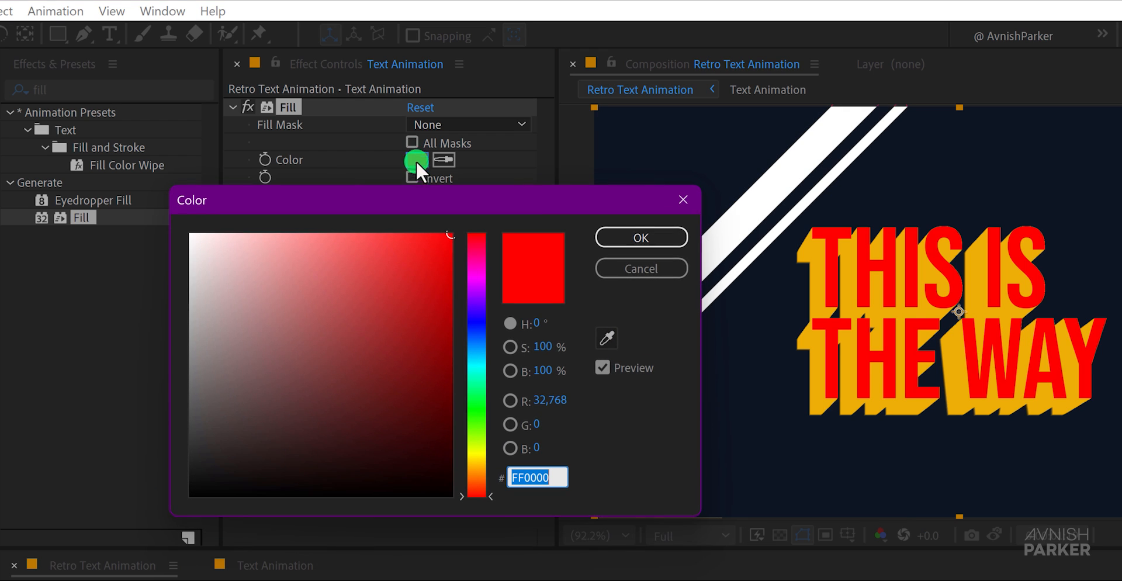
{"action": "left_click_drag", "start_coordinate": [485, 449], "coordinate": [477, 457]}
{"action": "left_click_drag", "start_coordinate": [386, 272], "coordinate": [330, 179]}
{"action": "left_click", "coordinate": [616, 236]}
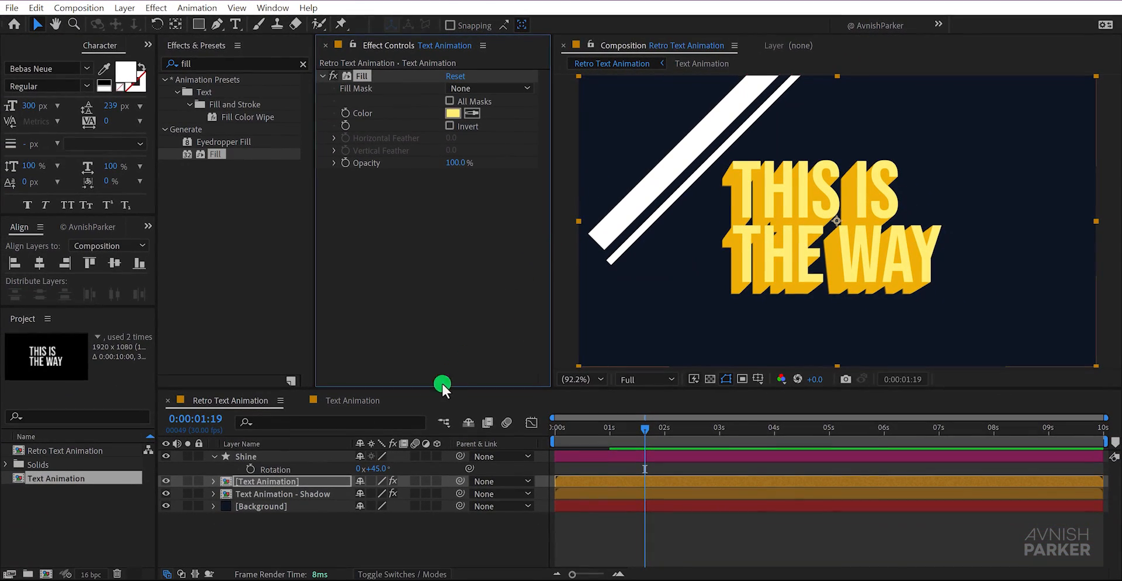
- Apply the Set Matte effect to the Shine layer and take its matte from the Text Animation layer
{"action": "left_click", "coordinate": [260, 458]}
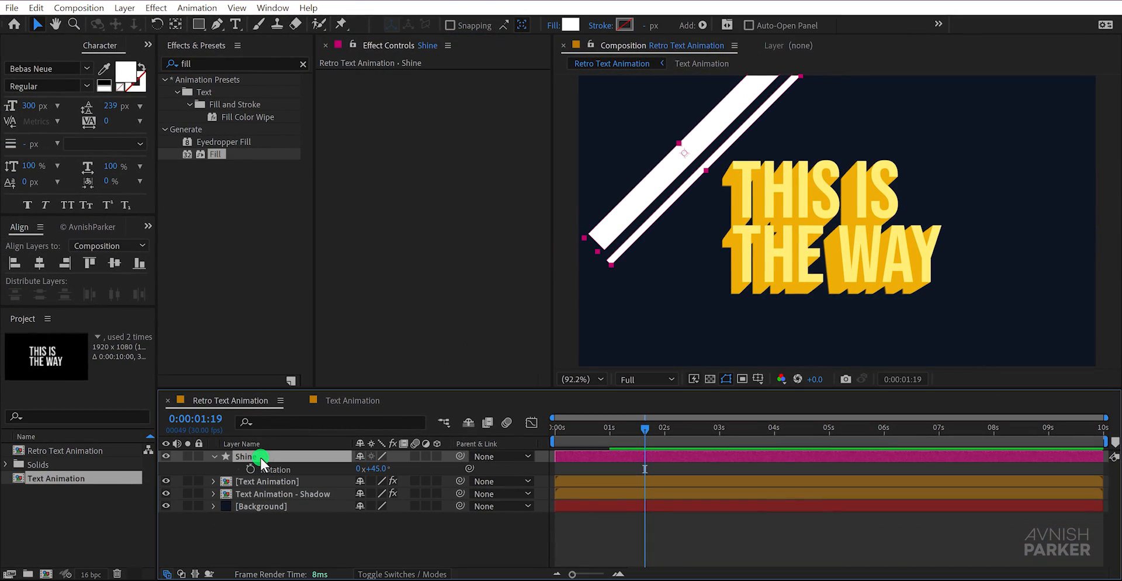
{"action": "left_click", "coordinate": [266, 64]}
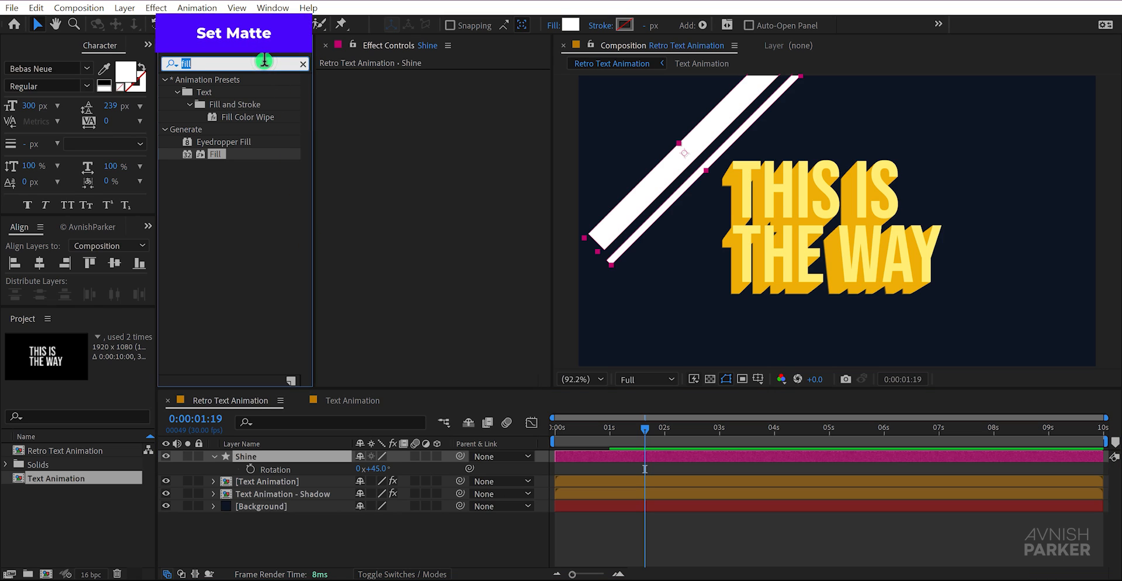
{"action": "type", "text": "set"}
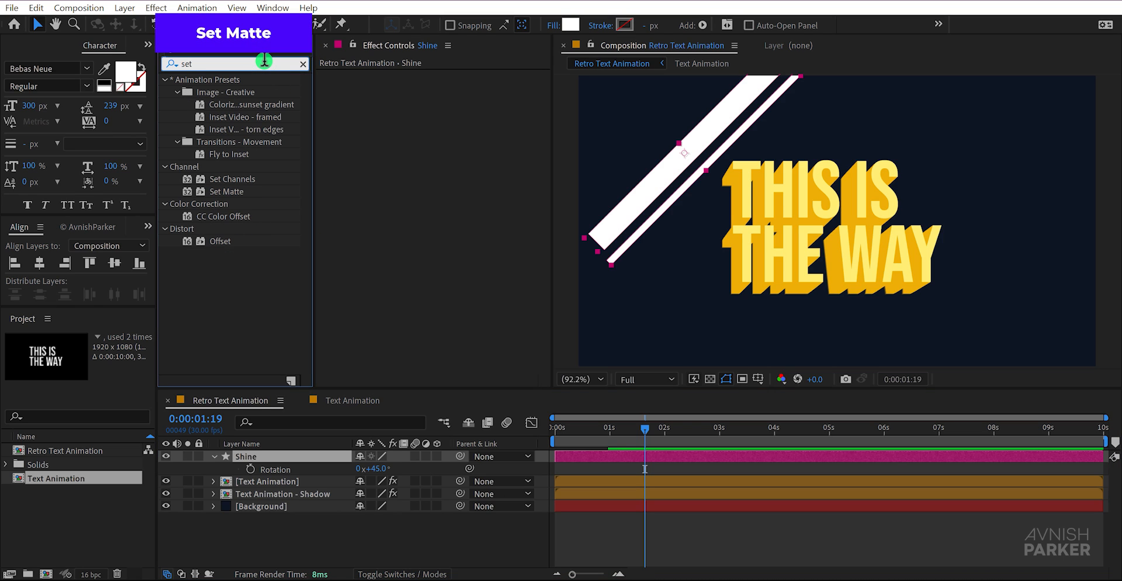
{"action": "left_click_drag", "start_coordinate": [236, 189], "coordinate": [395, 188]}
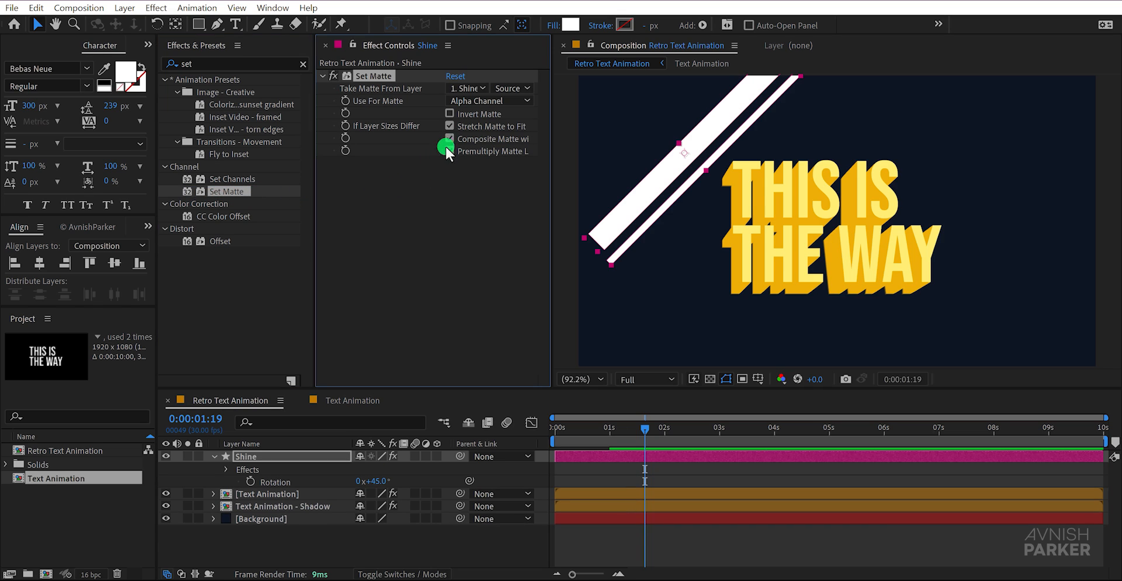
{"action": "left_click", "coordinate": [469, 88]}
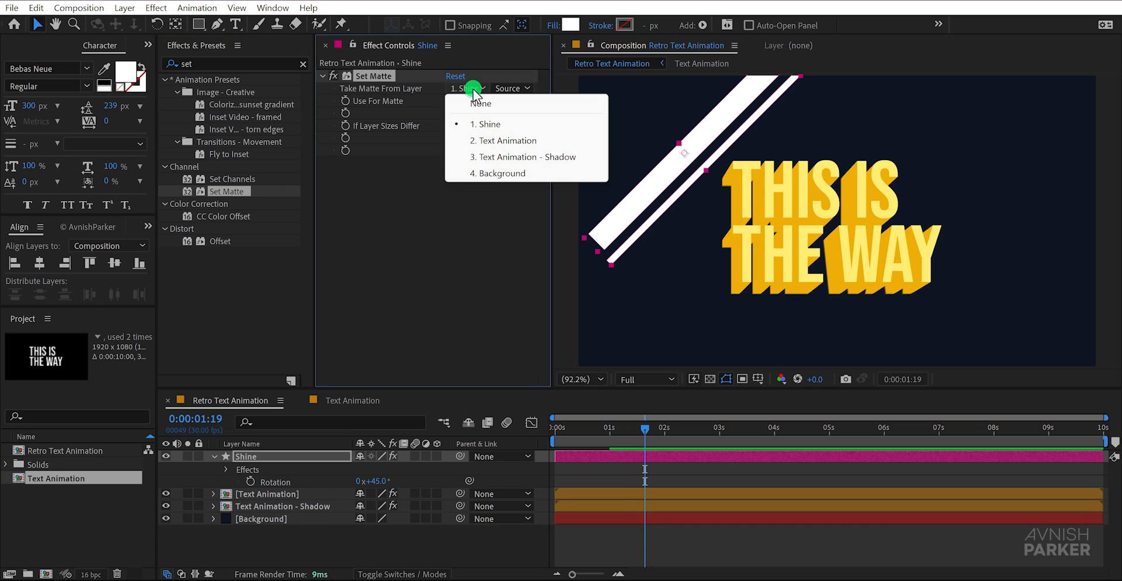
{"action": "left_click", "coordinate": [497, 141]}
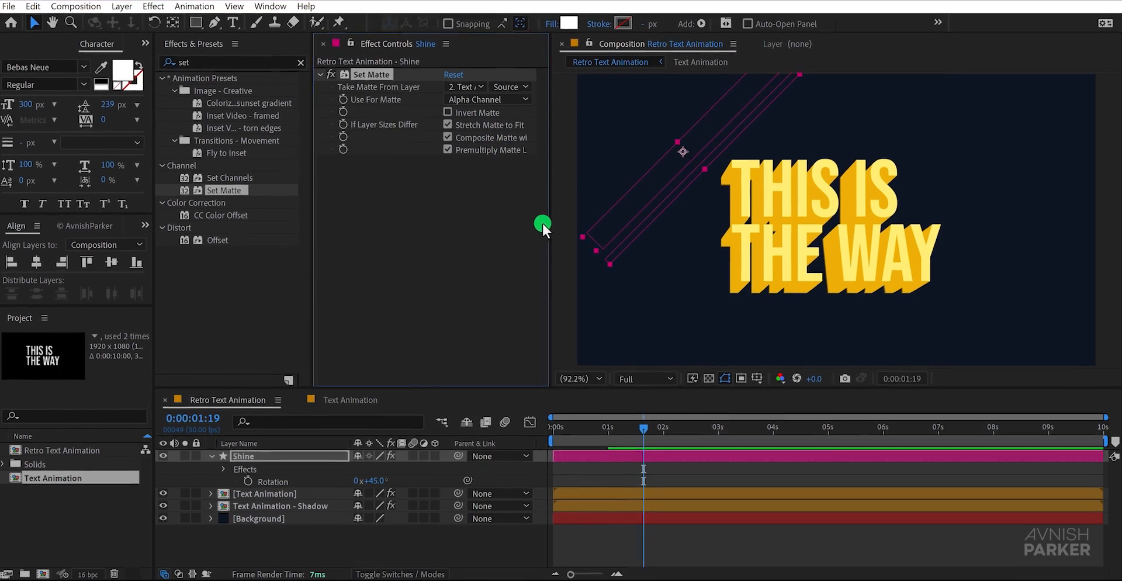
- Place the Shine bars just off the text's upper left, at about 438, 267, and add a Position keyframe at 1 second
{"action": "left_click_drag", "start_coordinate": [635, 227], "coordinate": [669, 250]}
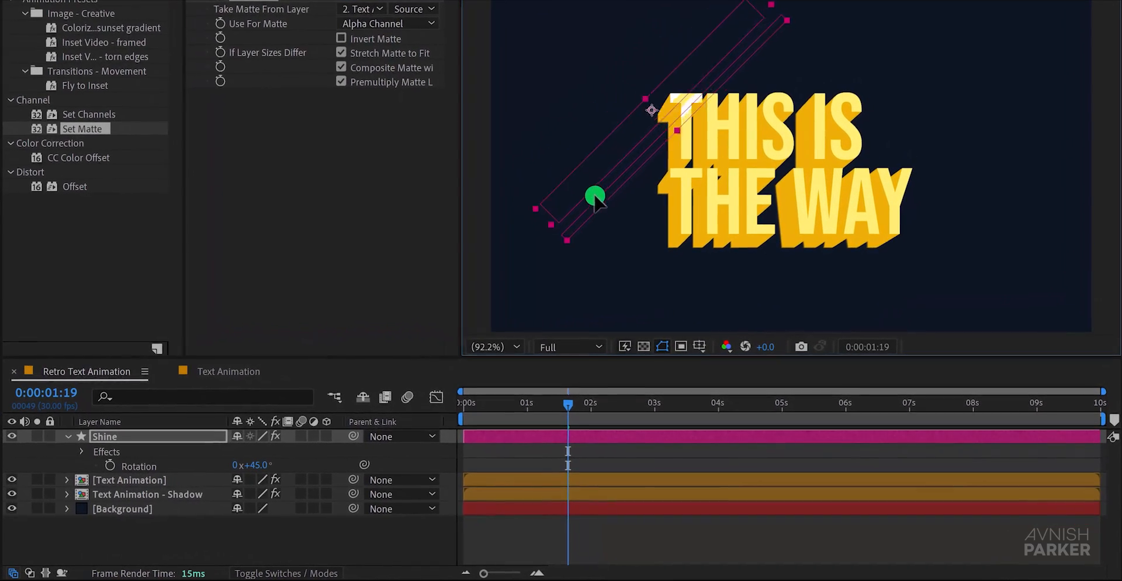
{"action": "left_click_drag", "start_coordinate": [596, 197], "coordinate": [559, 154]}
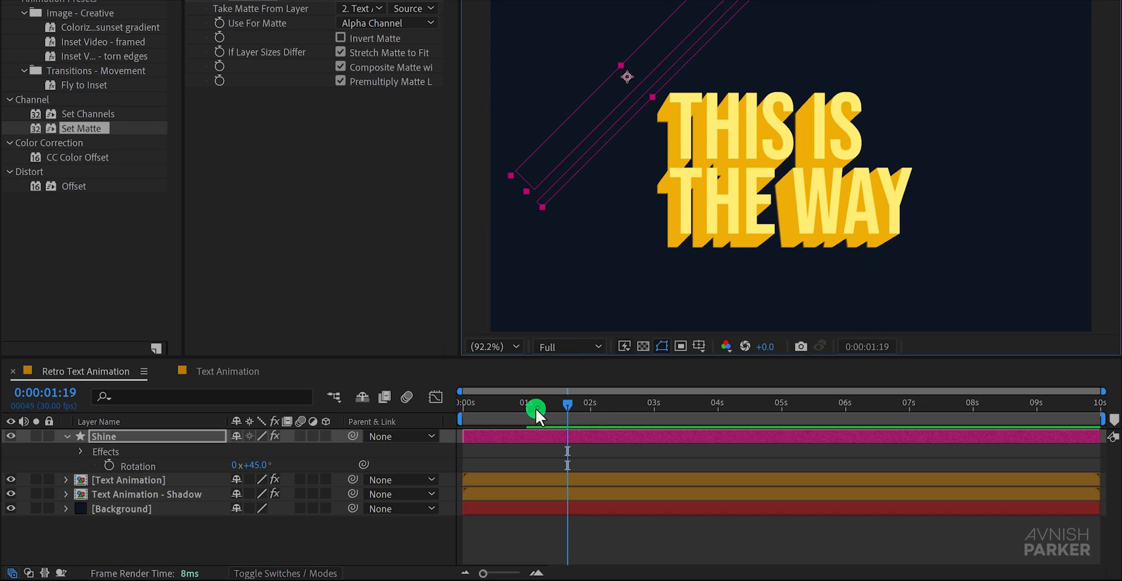
{"action": "mouse_move", "coordinate": [535, 407]}
{"action": "left_mouse_down"}
{"action": "mouse_move", "coordinate": [457, 409]}
{"action": "mouse_move", "coordinate": [526, 410]}
{"action": "left_mouse_up"}
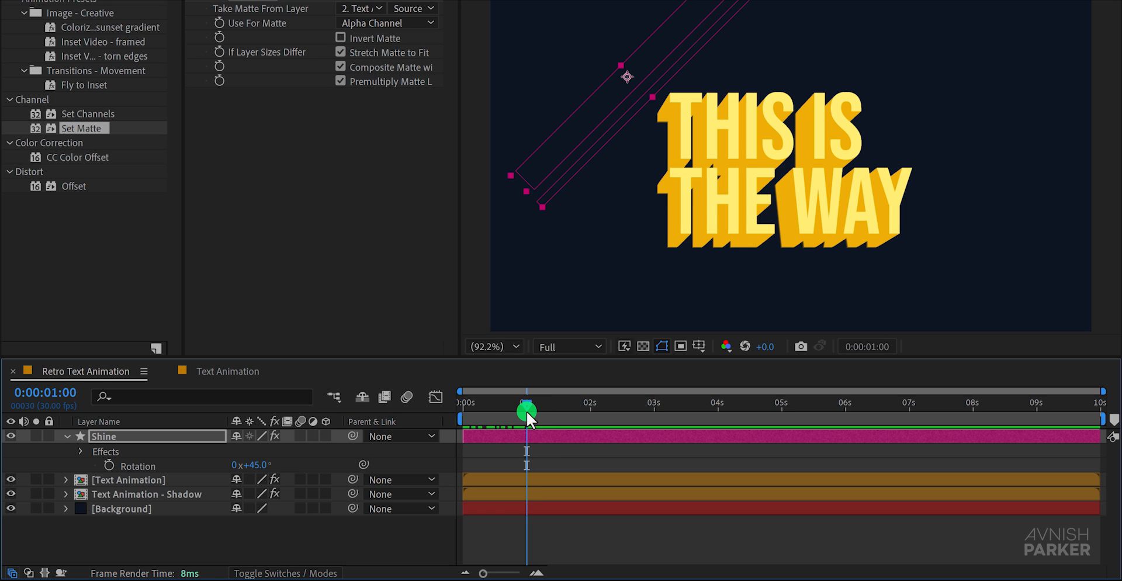
{"action": "left_click", "coordinate": [191, 437]}
{"action": "key", "text": "p"}
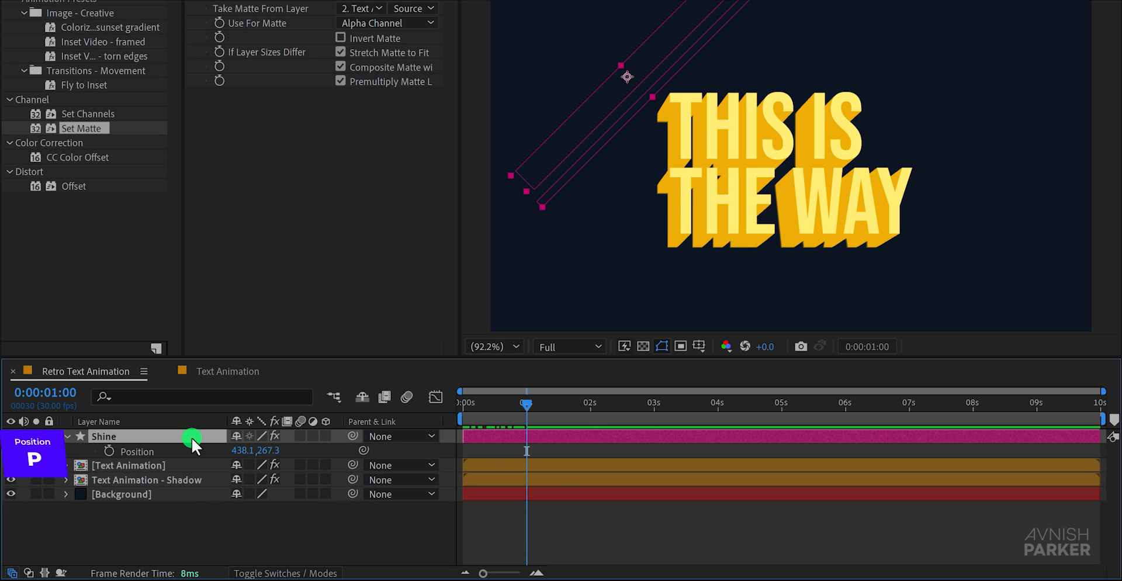
{"action": "left_click", "coordinate": [110, 449]}
- At about 2 seconds, move the Shine bars past the text's lower right, to about 1415, 763, and preview the sweep
{"action": "left_click_drag", "start_coordinate": [527, 404], "coordinate": [582, 416]}
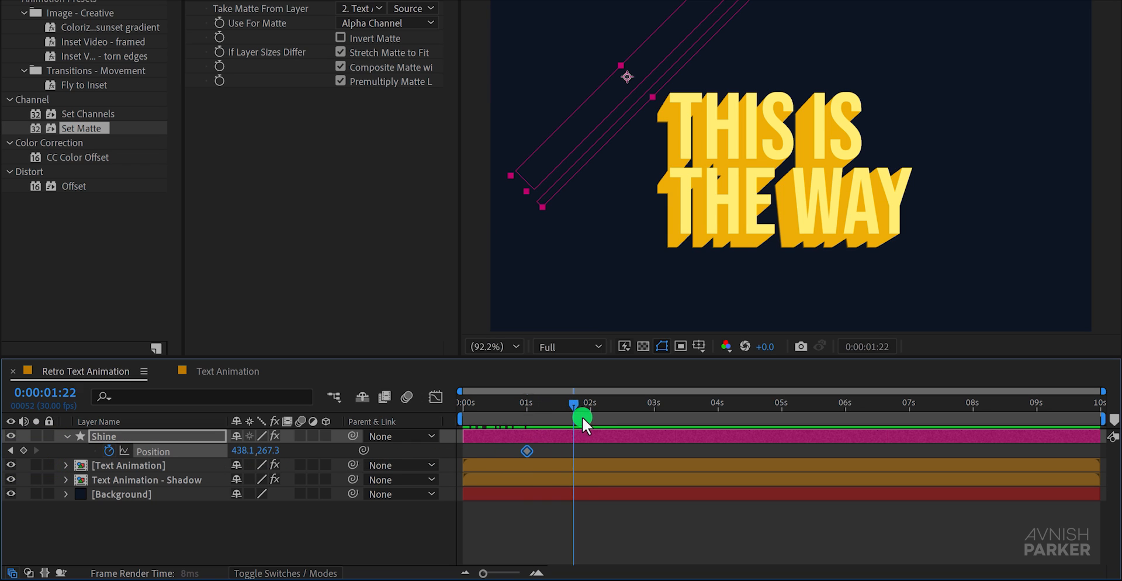
{"action": "left_click_drag", "start_coordinate": [581, 138], "coordinate": [882, 285]}
{"action": "key", "text": "space"}
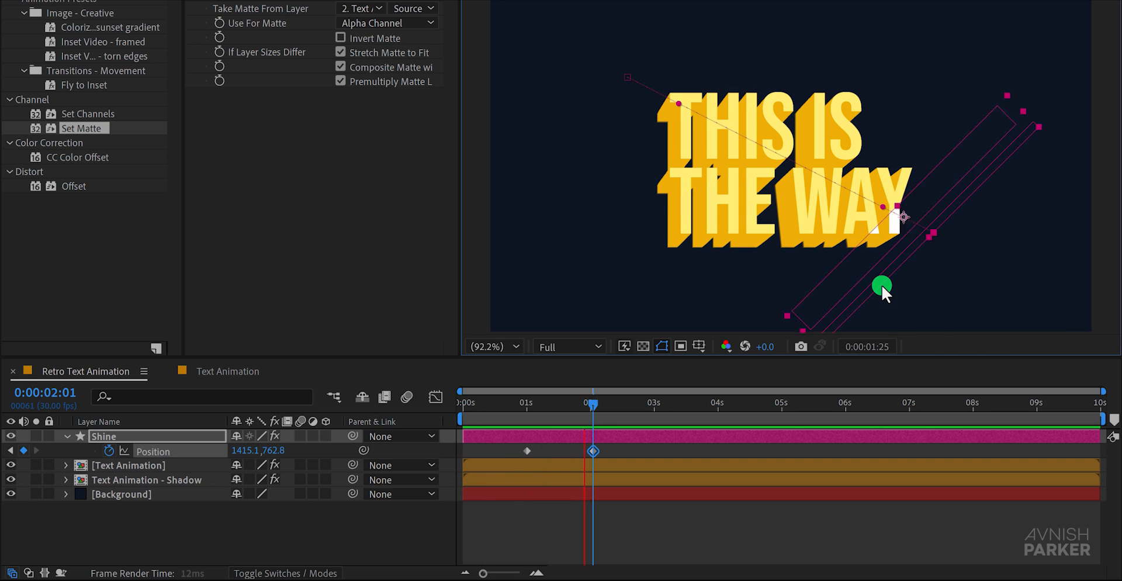
{"action": "left_click", "coordinate": [619, 450]}
{"action": "key", "text": "space"}
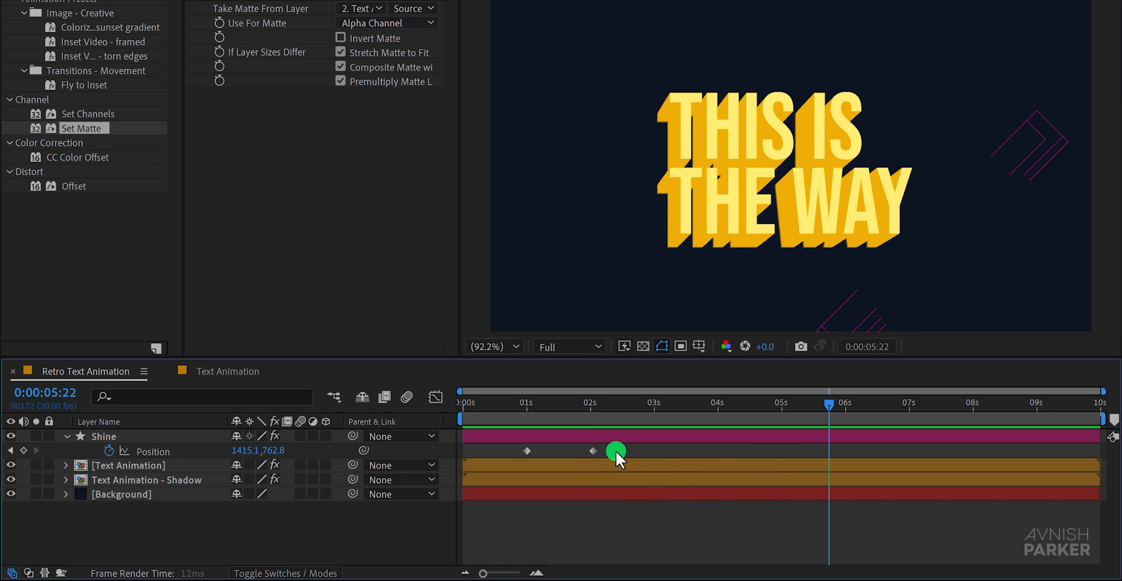
- Move the second Shine Position keyframe to about 3 seconds, apply Easy Ease to both keyframes and preview the slower sweep
{"action": "left_click_drag", "start_coordinate": [593, 451], "coordinate": [522, 458]}
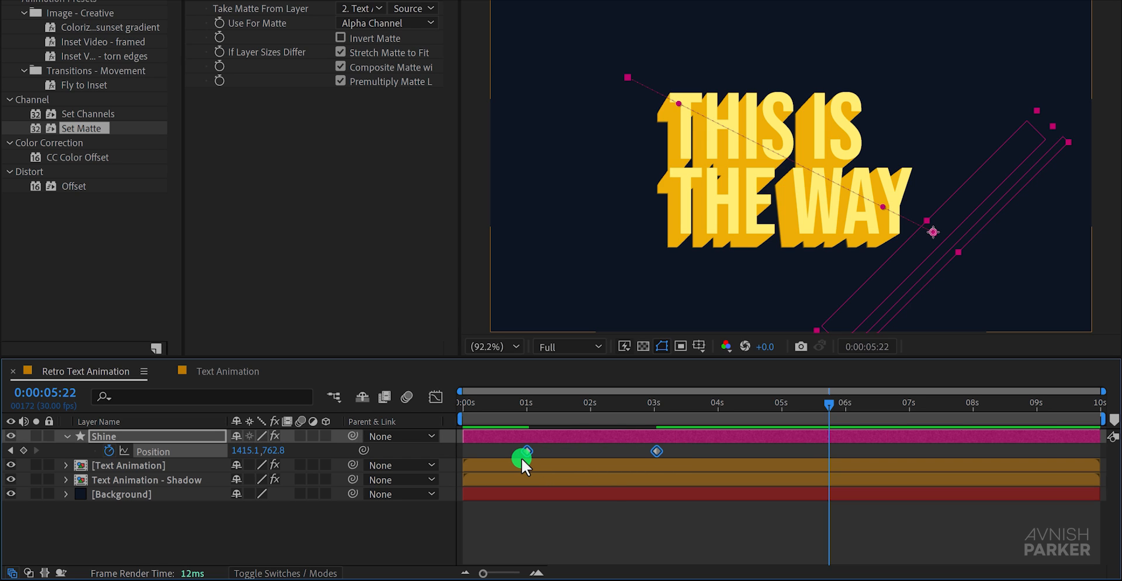
{"action": "key", "text": "F9"}
{"action": "left_click", "coordinate": [423, 534]}
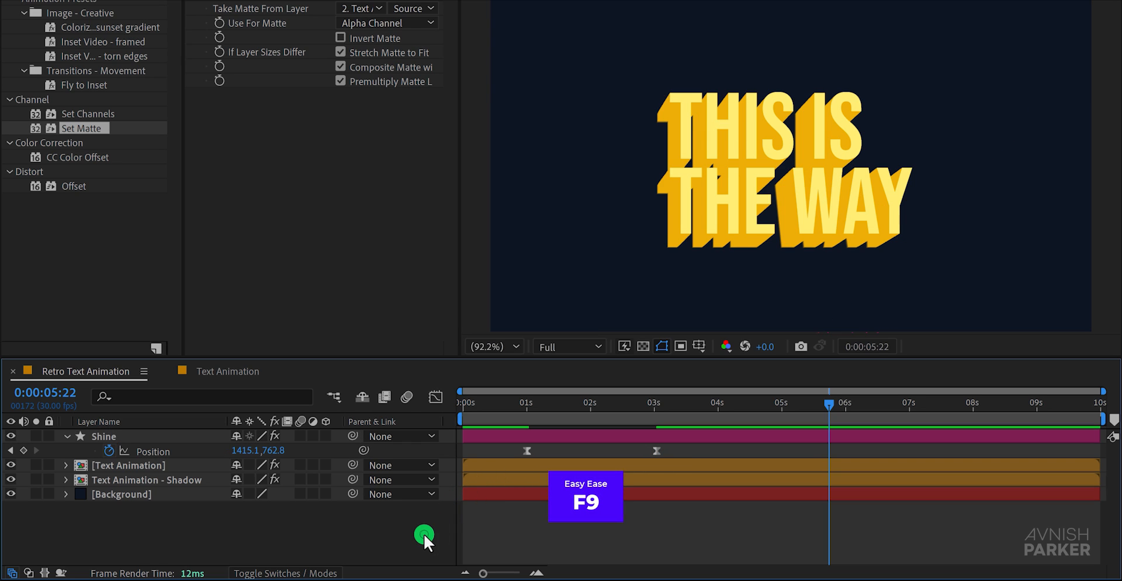
{"action": "key", "text": "space"}
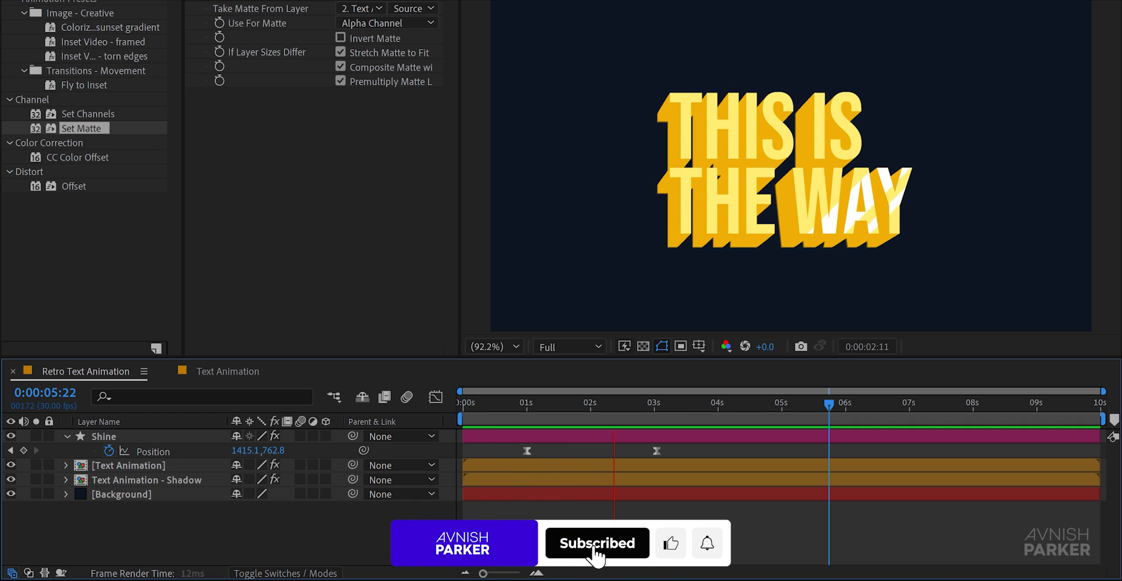
{"action": "left_click_drag", "start_coordinate": [480, 398], "coordinate": [676, 412]}
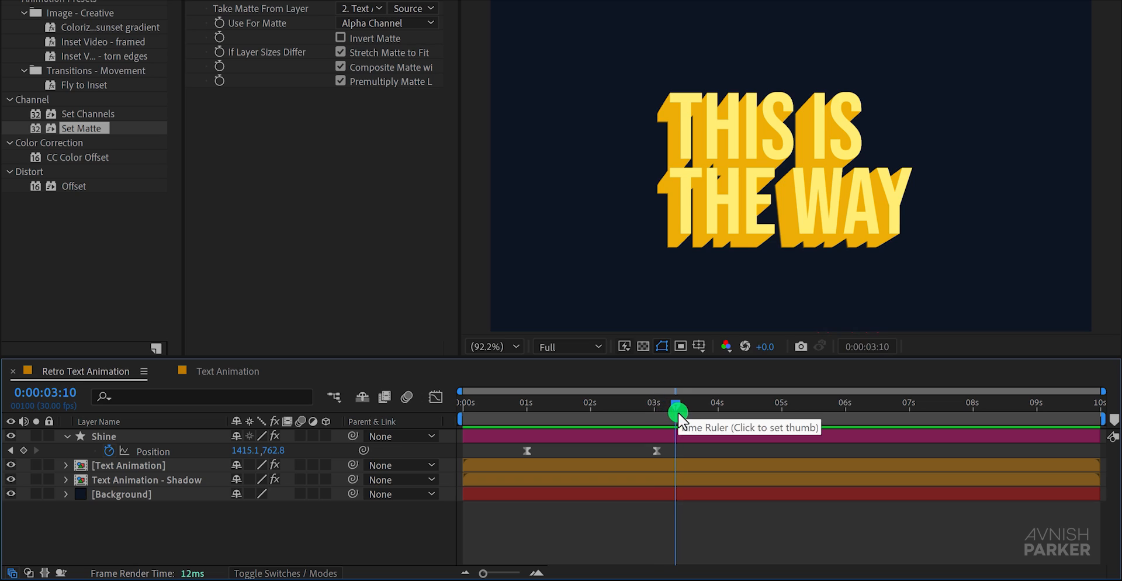
{"action": "left_click", "coordinate": [65, 436]}
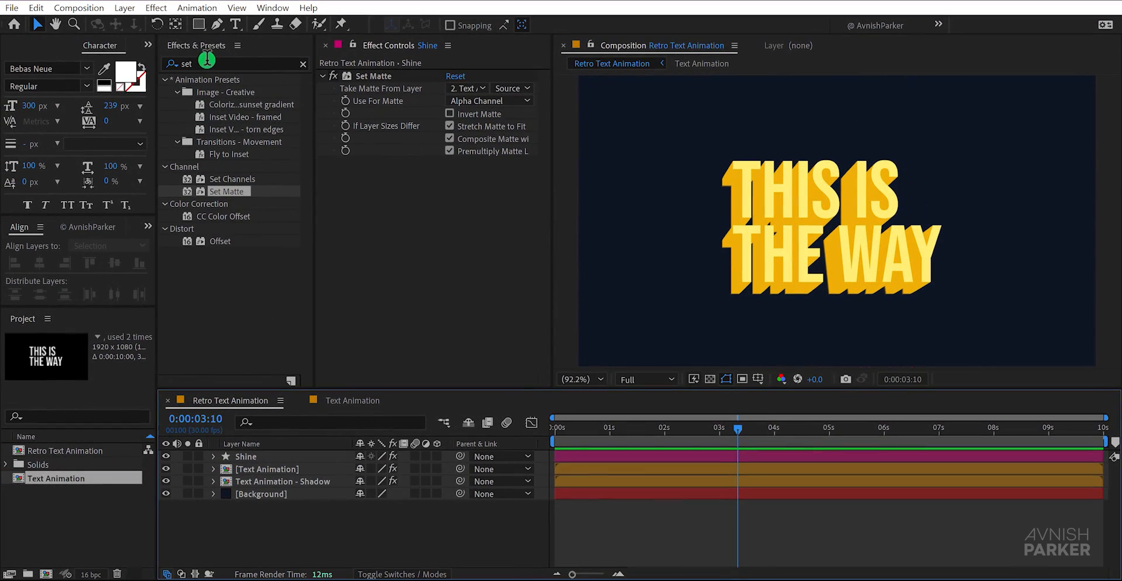
- Draw a small white star to the left of the text with the Star tool and rename its layer Star
{"action": "left_click_drag", "start_coordinate": [198, 26], "coordinate": [293, 84]}
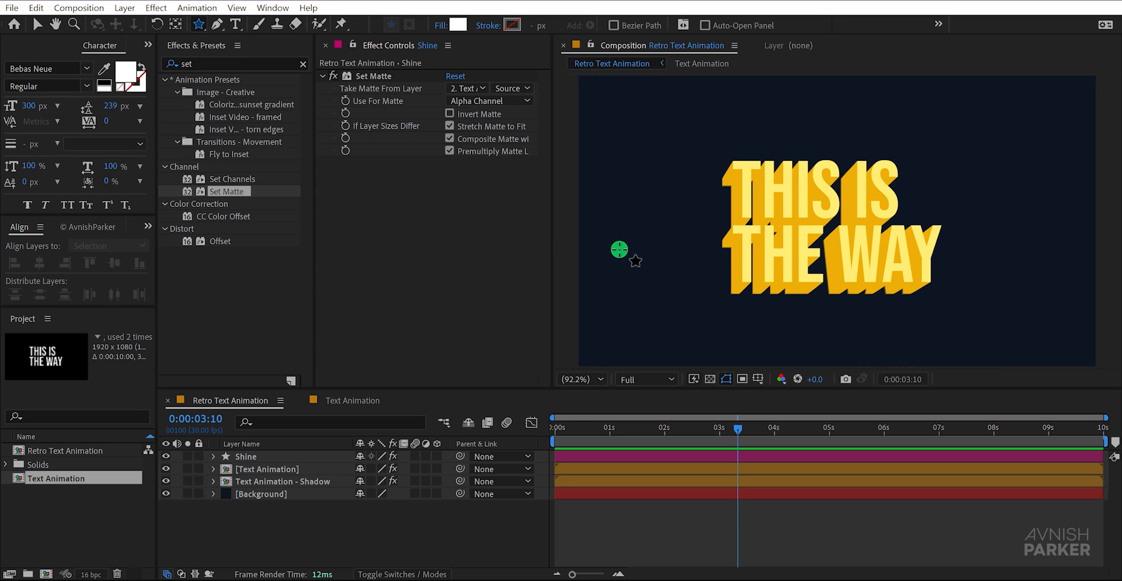
{"action": "left_click_drag", "start_coordinate": [654, 199], "coordinate": [660, 204]}
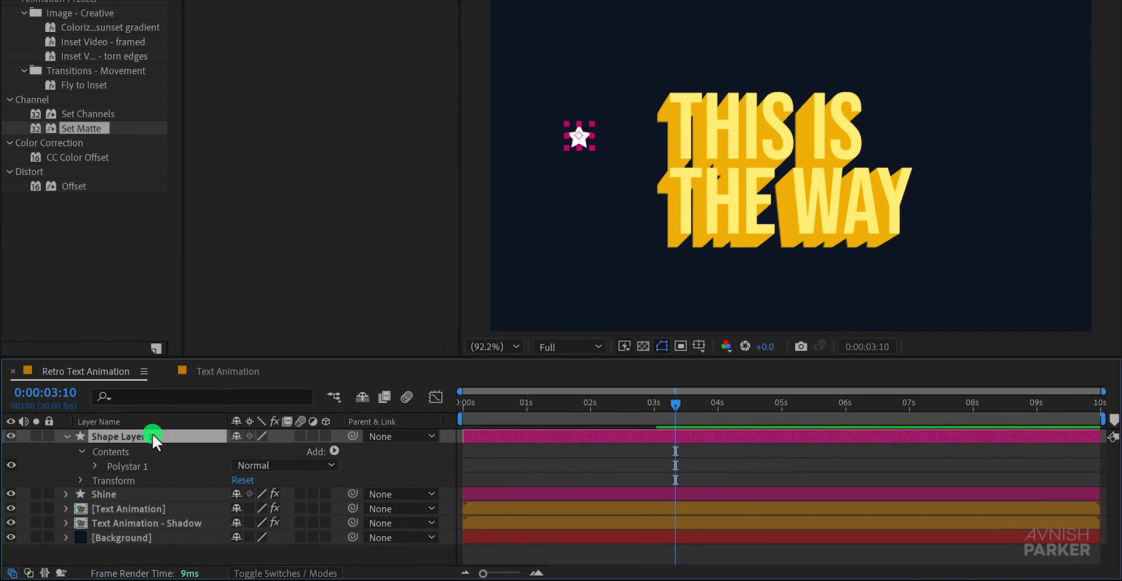
{"action": "key", "text": "Return"}
{"action": "type", "text": "Star"}
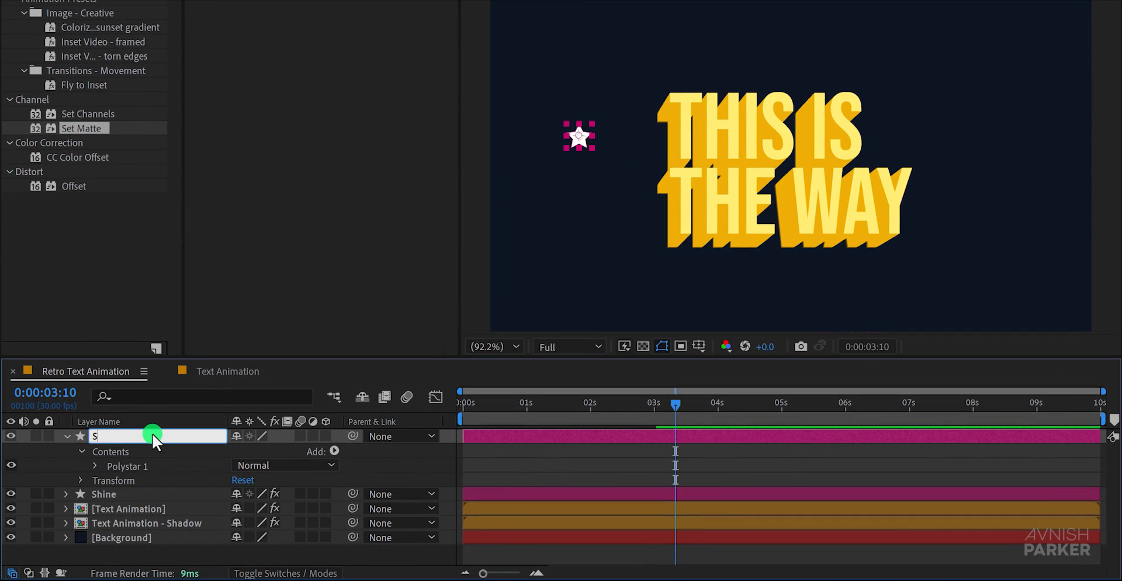
{"action": "key", "text": "Return"}
- Set the star's polystar path to 4 points and reduce its inner radius to 12.4
{"action": "left_click", "coordinate": [96, 465]}
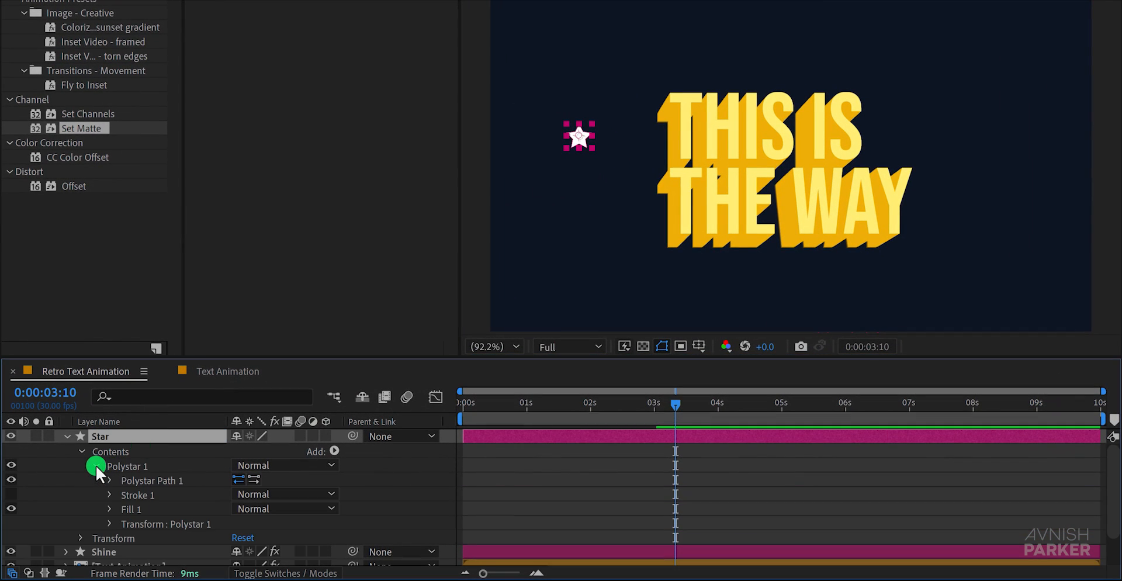
{"action": "left_click", "coordinate": [111, 480]}
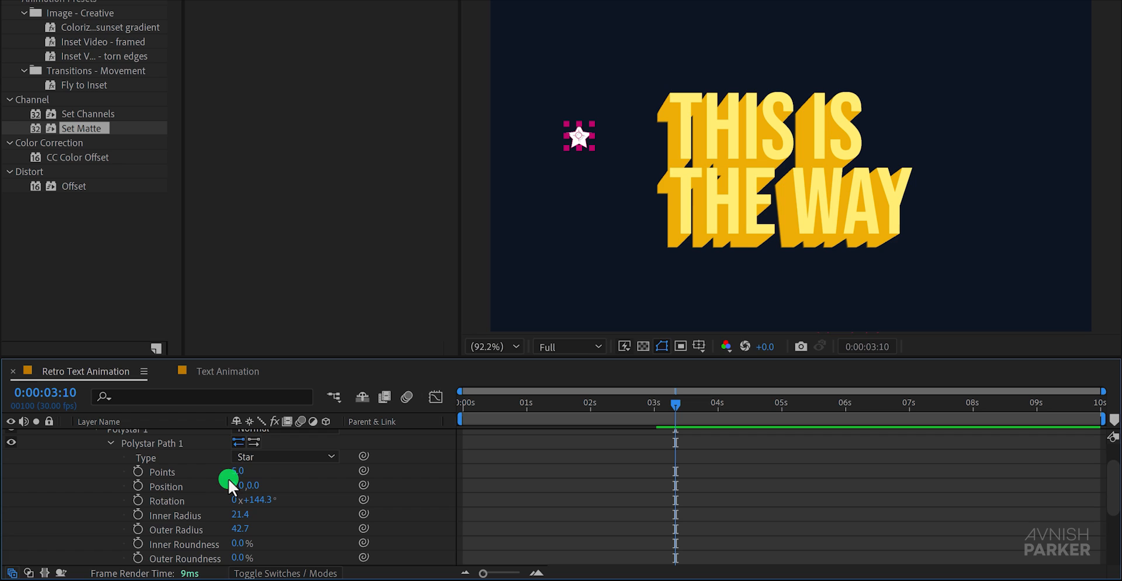
{"action": "left_click", "coordinate": [250, 471]}
{"action": "type", "text": "4"}
{"action": "key", "text": "Return"}
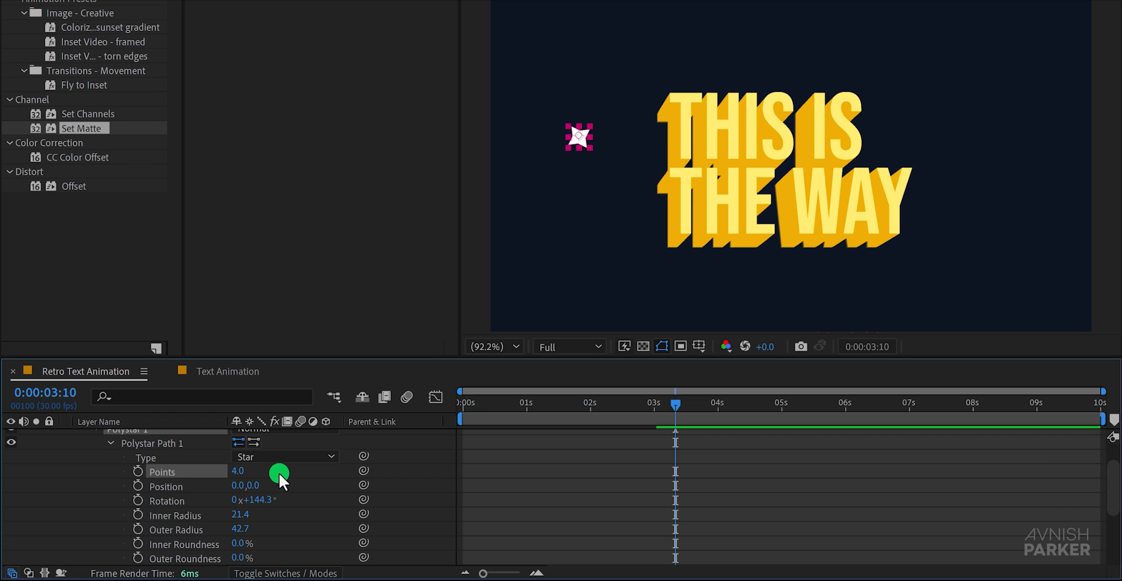
{"action": "mouse_move", "coordinate": [251, 514]}
{"action": "left_mouse_down"}
{"action": "mouse_move", "coordinate": [229, 516]}
{"action": "mouse_move", "coordinate": [245, 516]}
{"action": "left_mouse_up"}
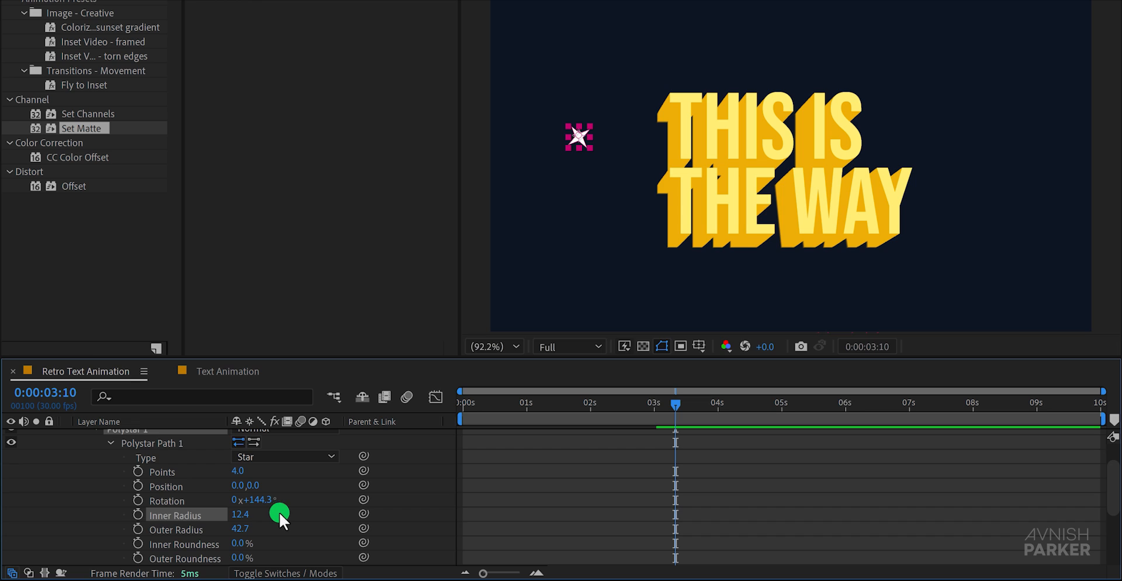
- Set the star path's rotation to 0° and add a Rotation keyframe at the start of the timeline
{"action": "left_click_drag", "start_coordinate": [482, 415], "coordinate": [450, 407]}
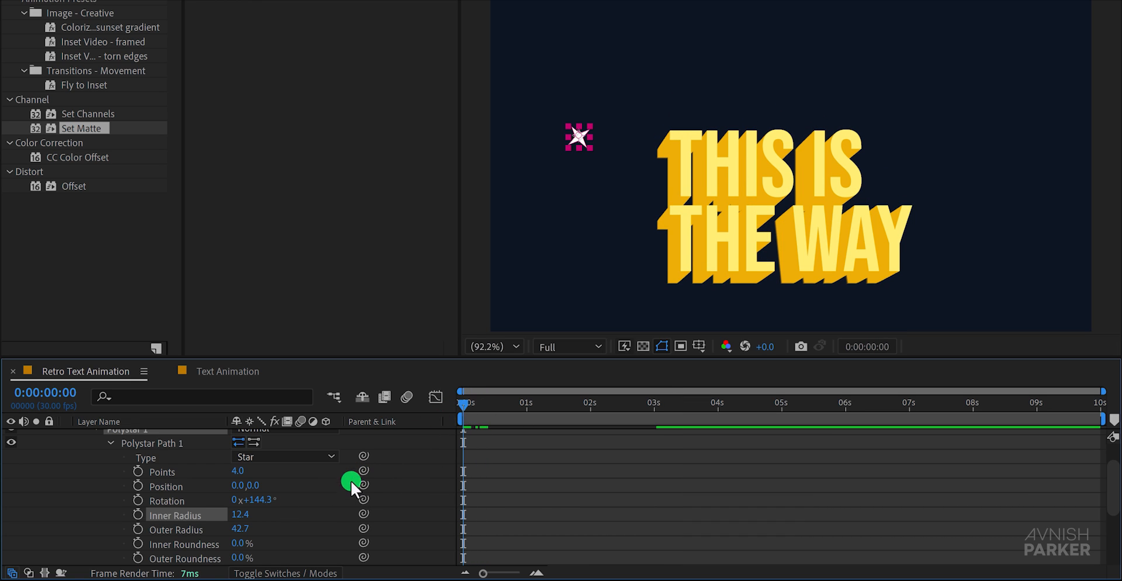
{"action": "left_click", "coordinate": [250, 502]}
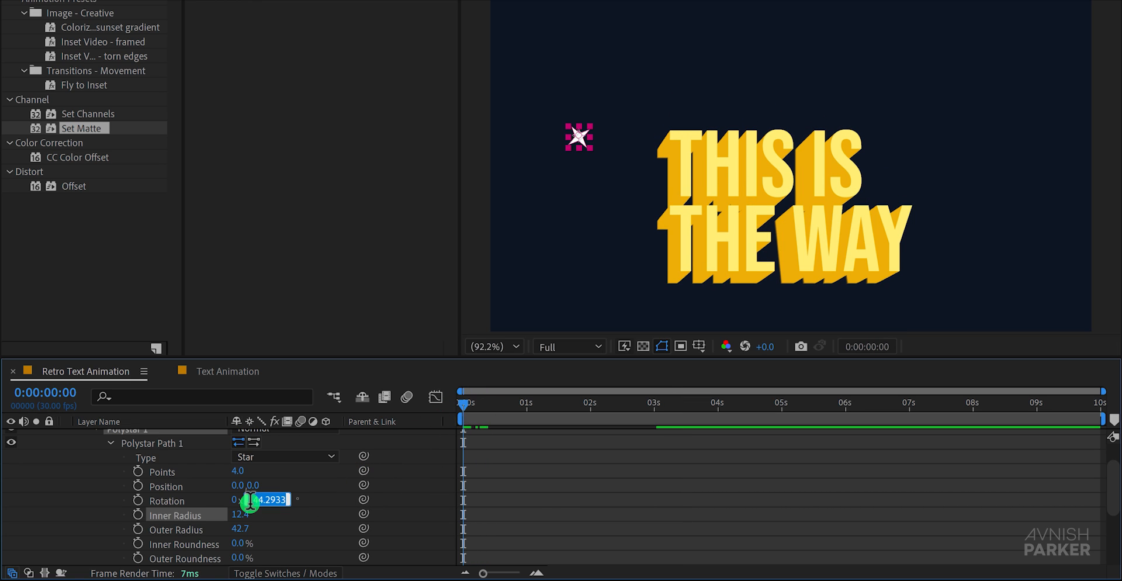
{"action": "type", "text": "0"}
{"action": "key", "text": "Return"}
{"action": "left_click", "coordinate": [138, 501]}
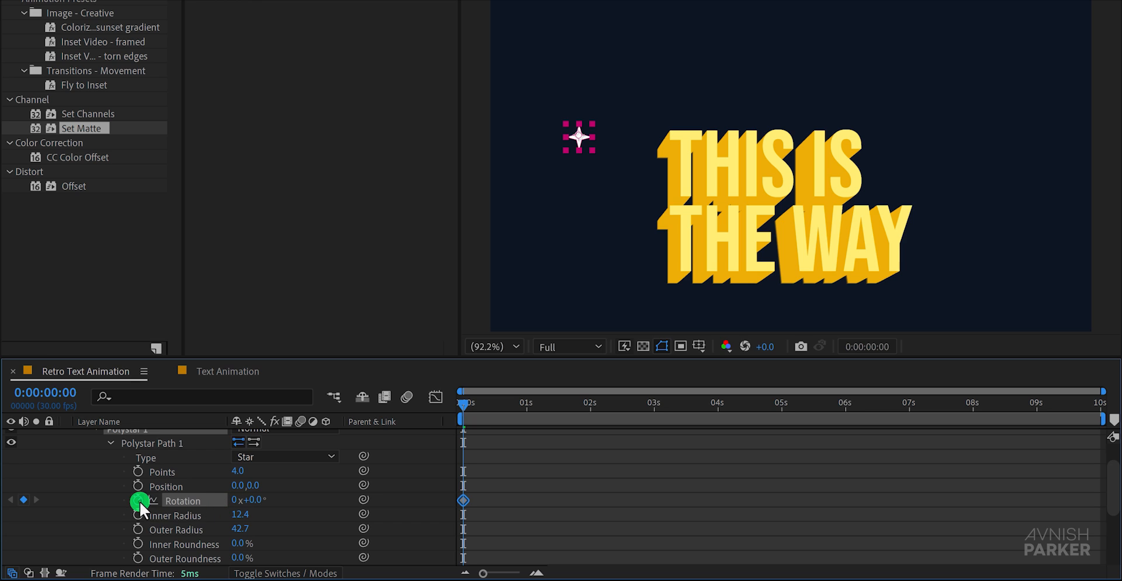
- Set the star path's rotation to one full turn (1x+0.0°) at 1 second and scrub through the spin
{"action": "left_click", "coordinate": [525, 406]}
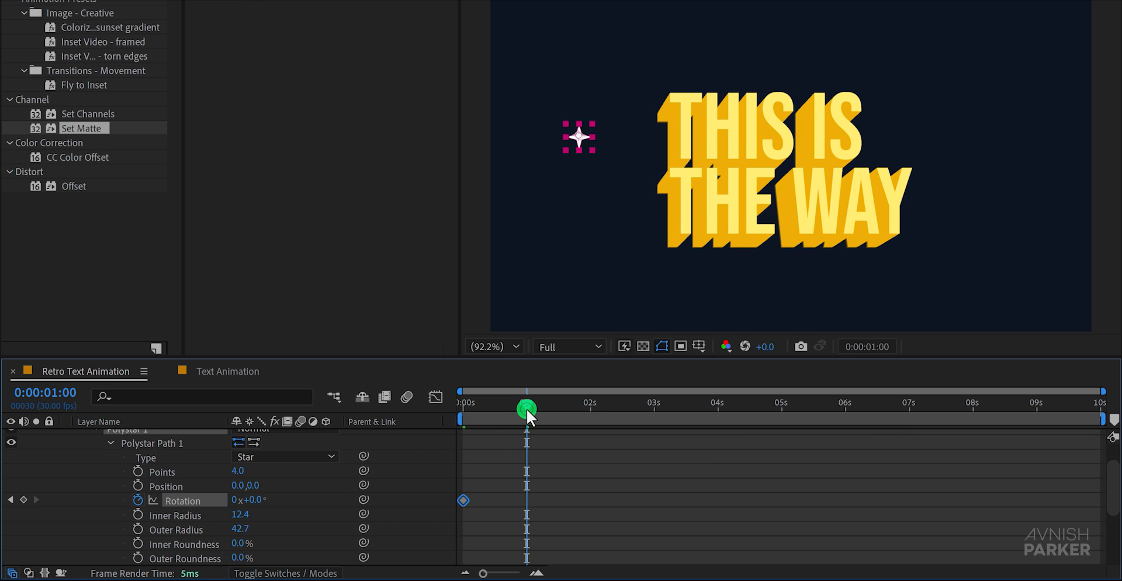
{"action": "left_click", "coordinate": [234, 501]}
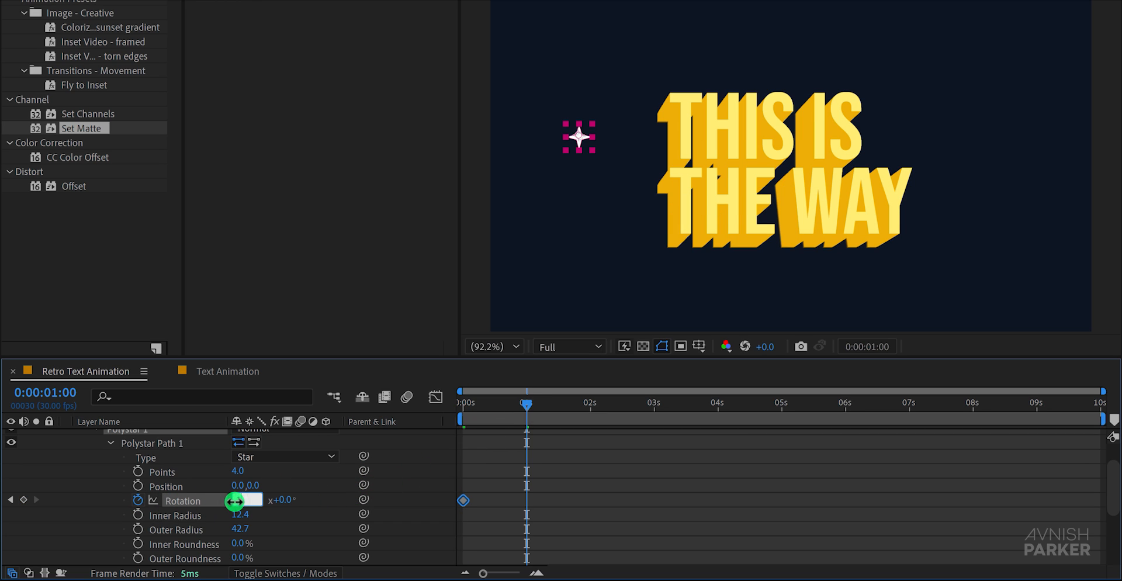
{"action": "type", "text": "1"}
{"action": "key", "text": "Return"}
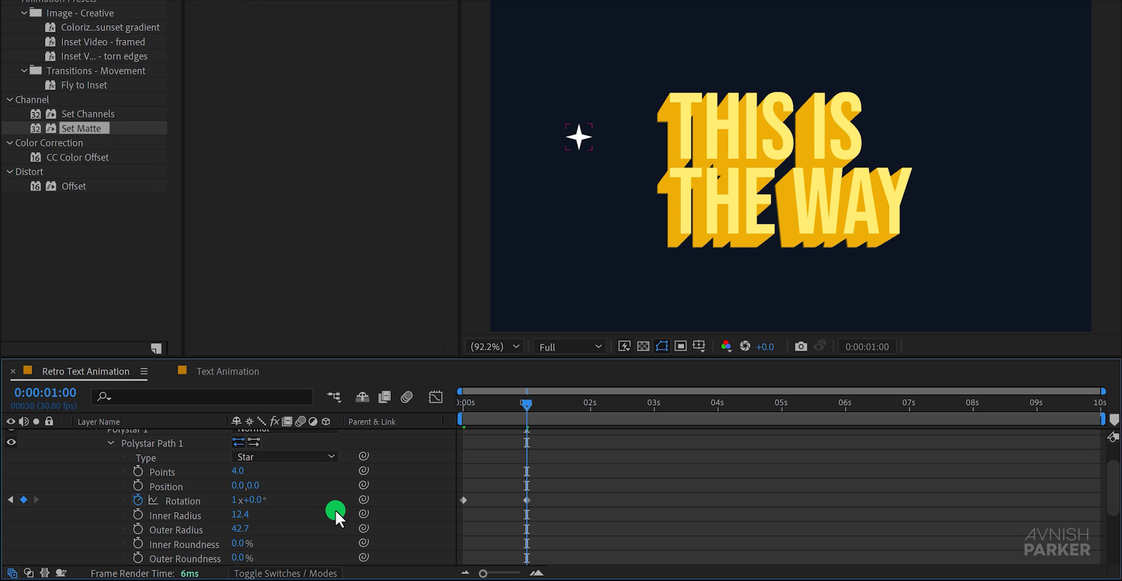
{"action": "left_click_drag", "start_coordinate": [468, 406], "coordinate": [526, 408]}
{"action": "left_click", "coordinate": [296, 498]}
- Center the Star layer's anchor point in its layer content
{"action": "scroll", "coordinate": [296, 498], "scroll_direction": "up", "scroll_amount": 2}
{"action": "left_click", "coordinate": [146, 437]}
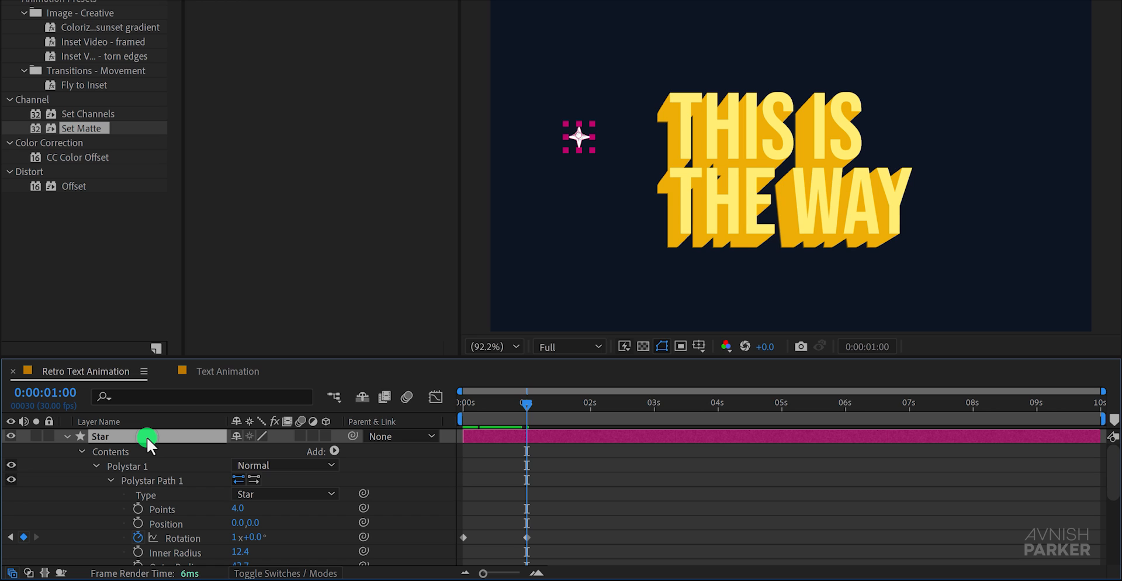
{"action": "right_click", "coordinate": [581, 140]}
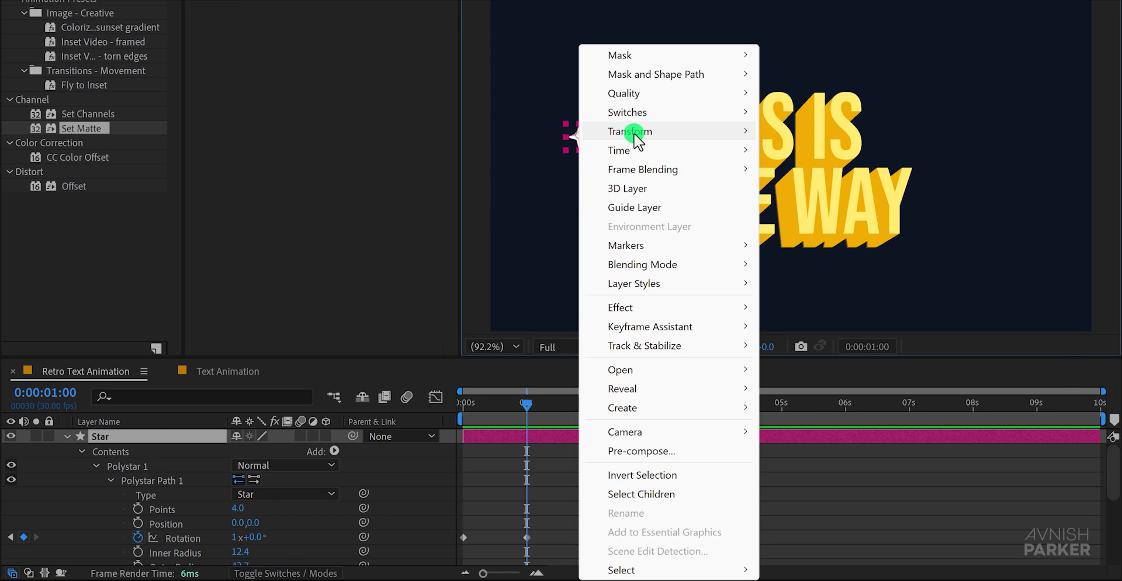
{"action": "mouse_move", "coordinate": [643, 132]}
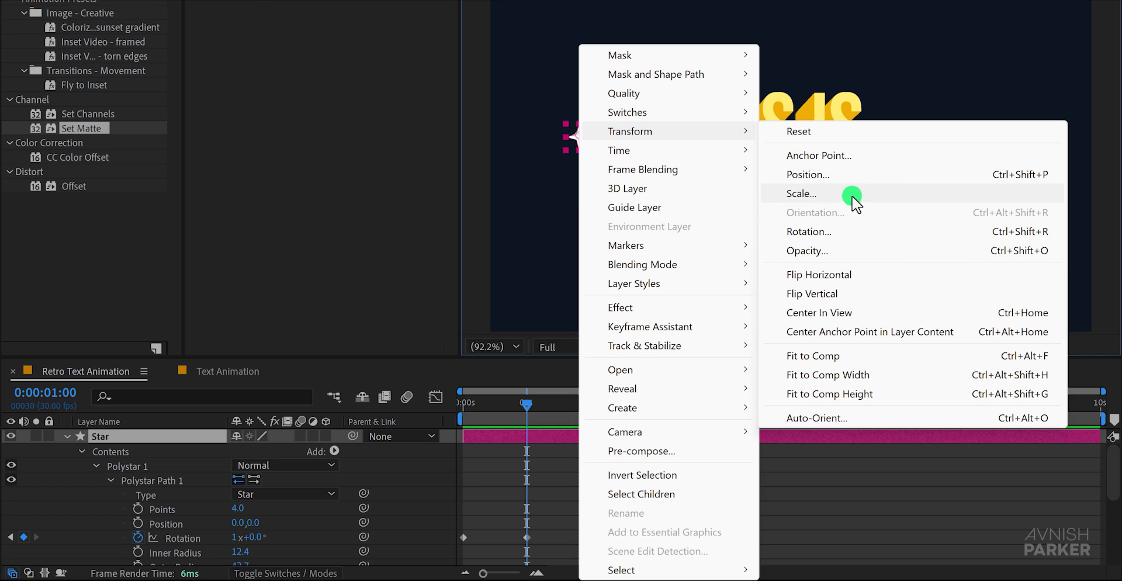
{"action": "left_click", "coordinate": [893, 334]}
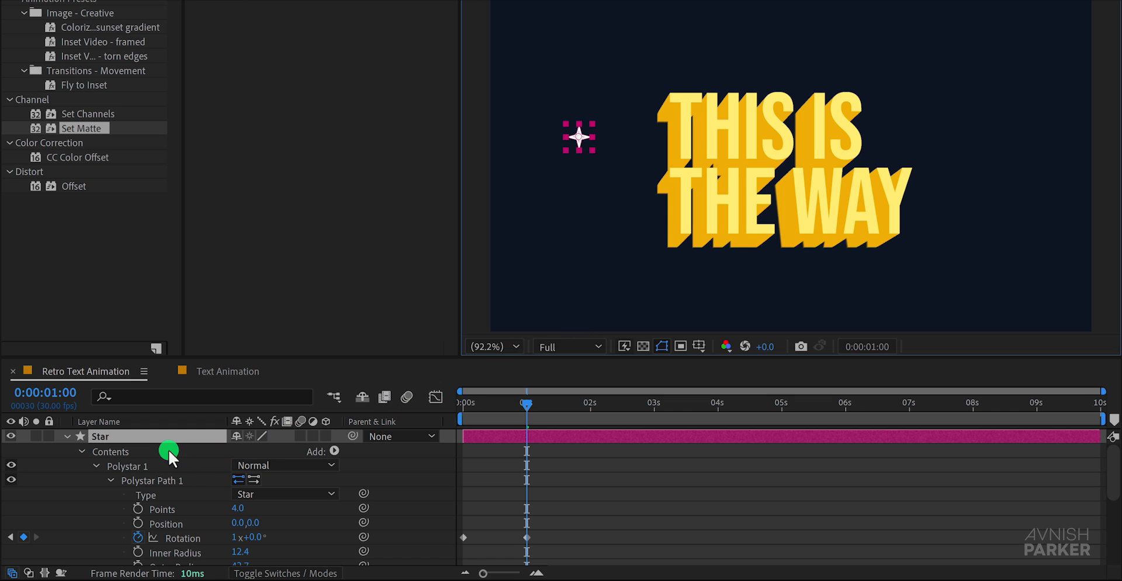
- Add a Scale keyframe of 0% to the Star layer at the start of the timeline
{"action": "key", "text": "s"}
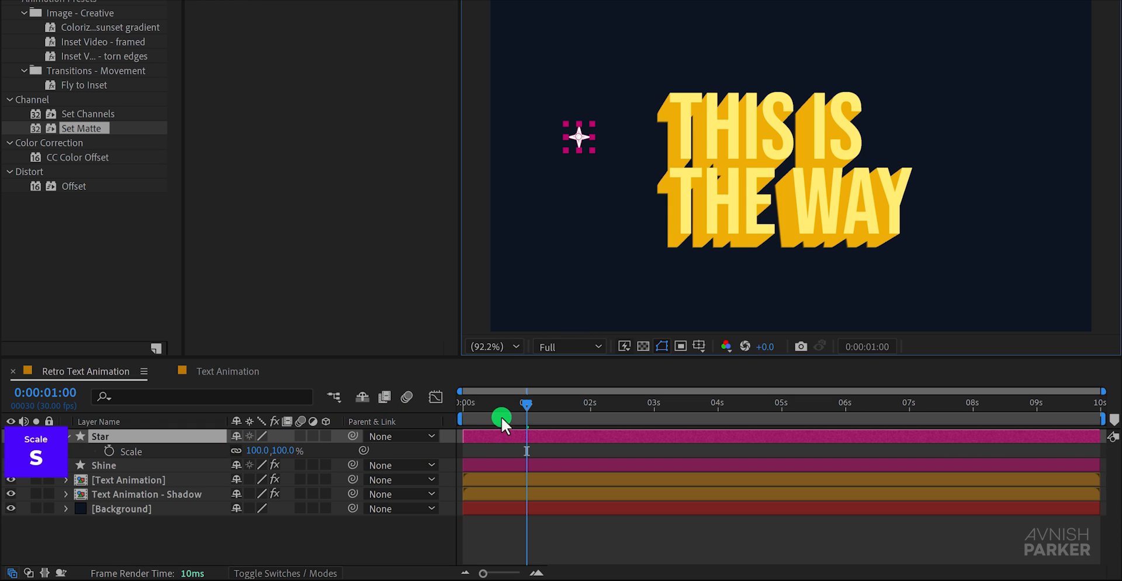
{"action": "left_click_drag", "start_coordinate": [500, 416], "coordinate": [454, 405]}
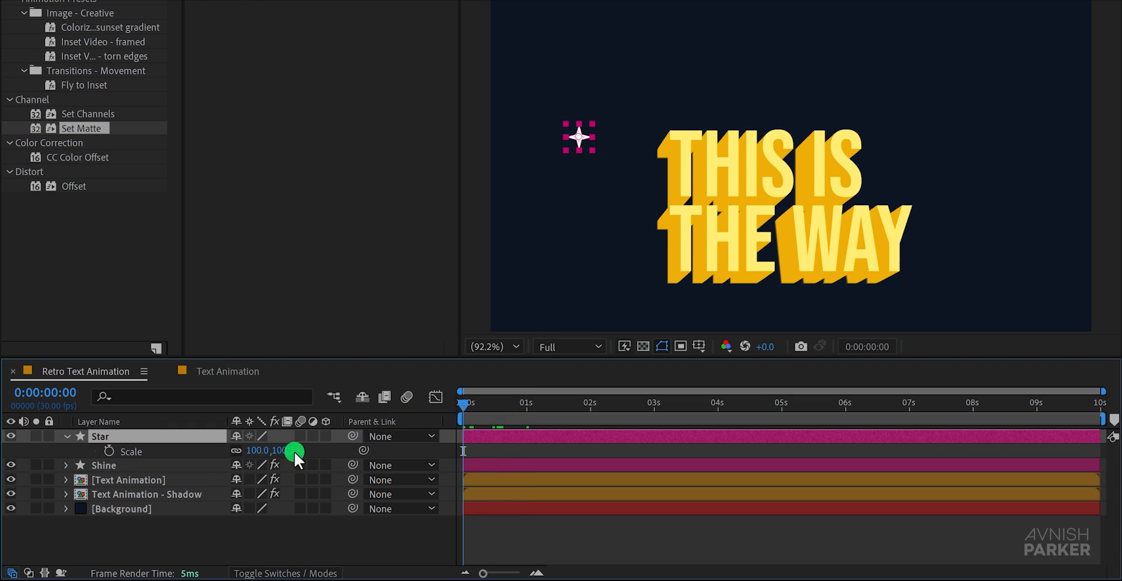
{"action": "left_click", "coordinate": [110, 451]}
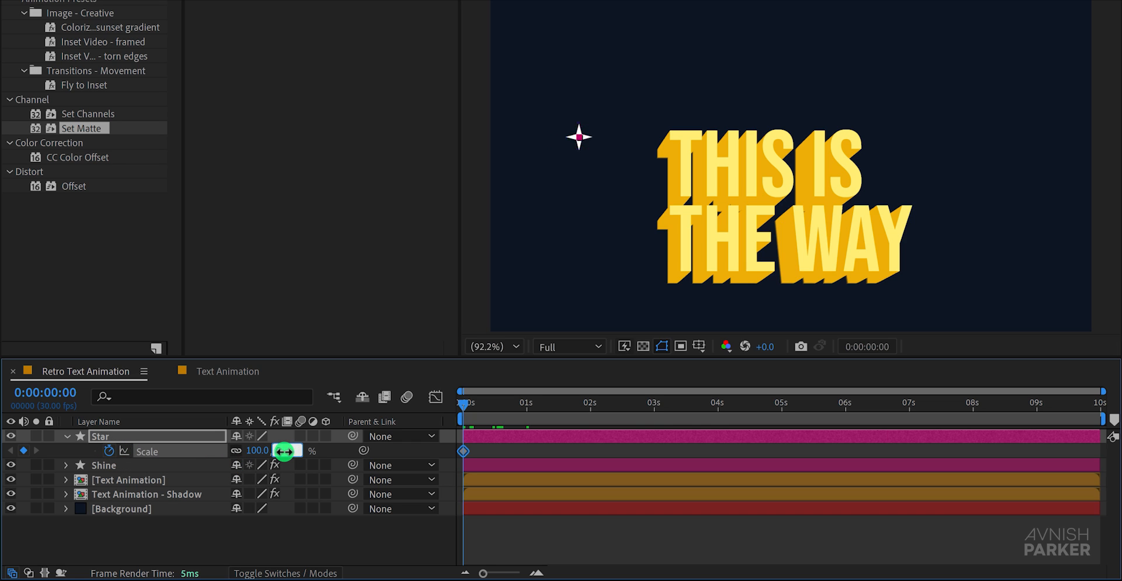
{"action": "type", "text": "0"}
{"action": "key", "text": "Return"}
- Set the Star layer's Scale to 100% at 0:00:00:16
{"action": "left_click_drag", "start_coordinate": [464, 404], "coordinate": [497, 408]}
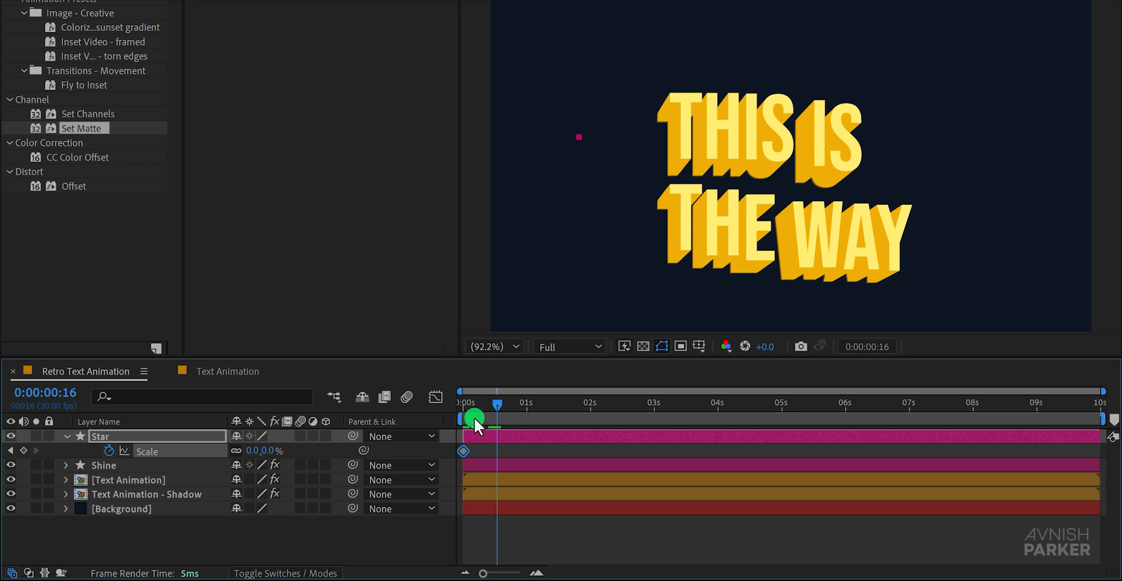
{"action": "left_click", "coordinate": [269, 451]}
{"action": "type", "text": "100"}
{"action": "key", "text": "Return"}
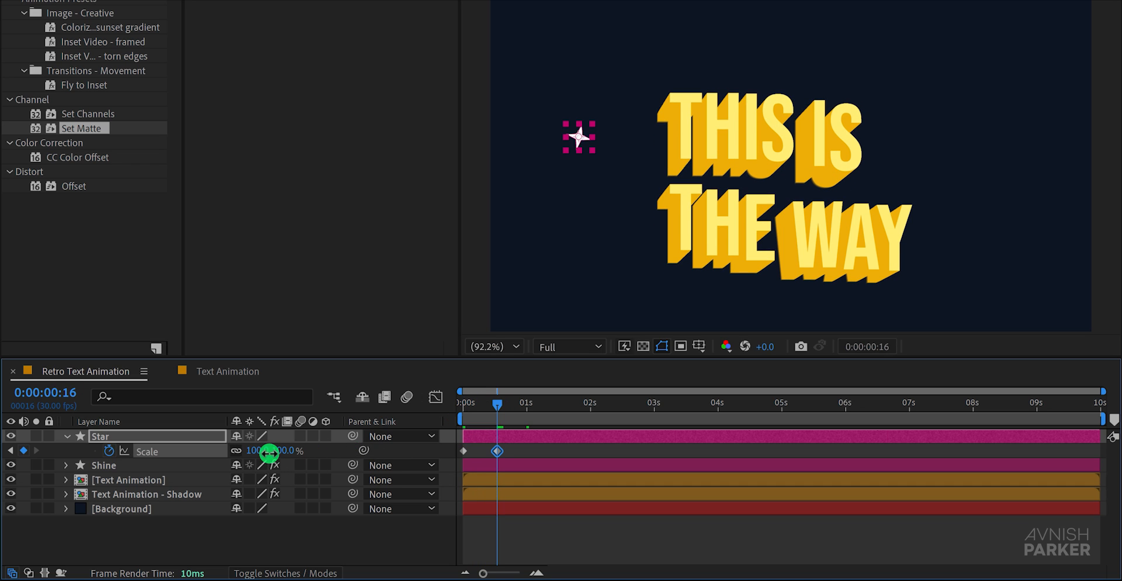
- Set the Star layer's Scale to 0% at 1 second, preview the animation and deselect everything
{"action": "left_click", "coordinate": [526, 408]}
{"action": "left_click", "coordinate": [287, 451]}
{"action": "type", "text": "0"}
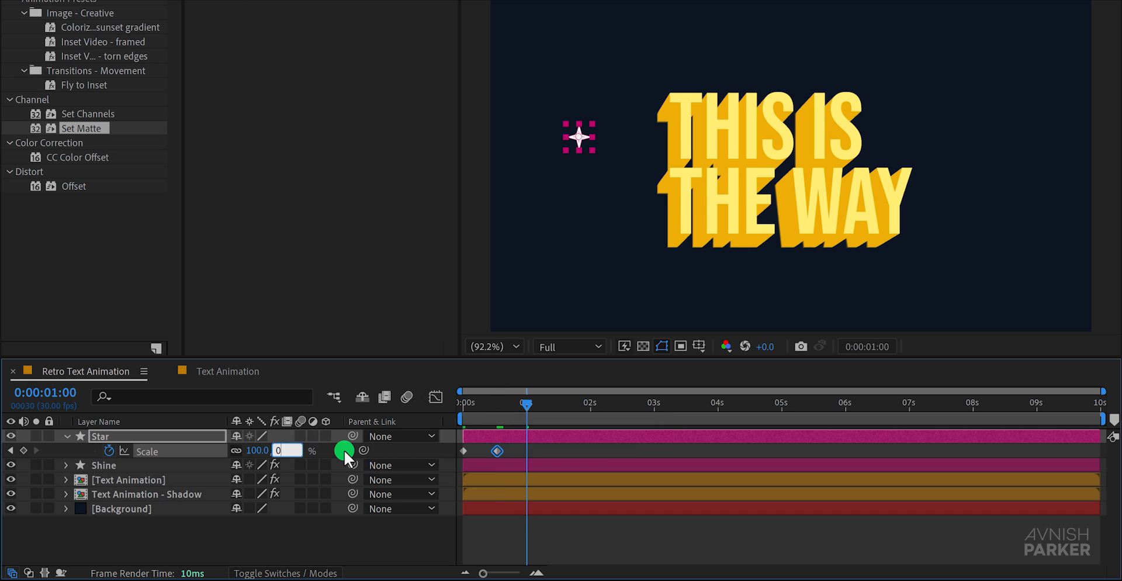
{"action": "key", "text": "Return"}
{"action": "key", "text": "space"}
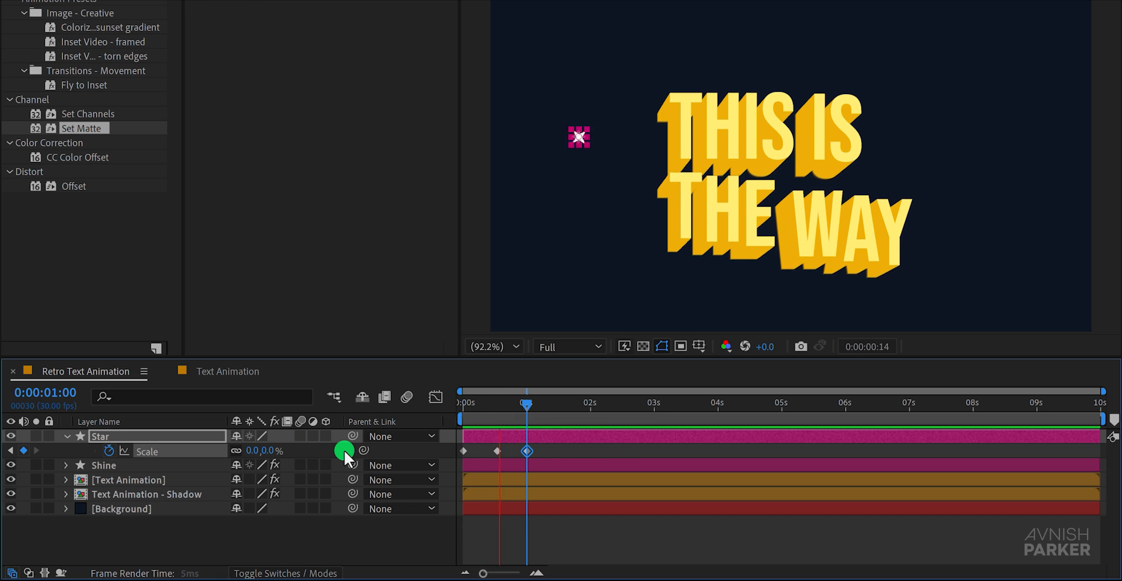
{"action": "key", "text": "F2"}
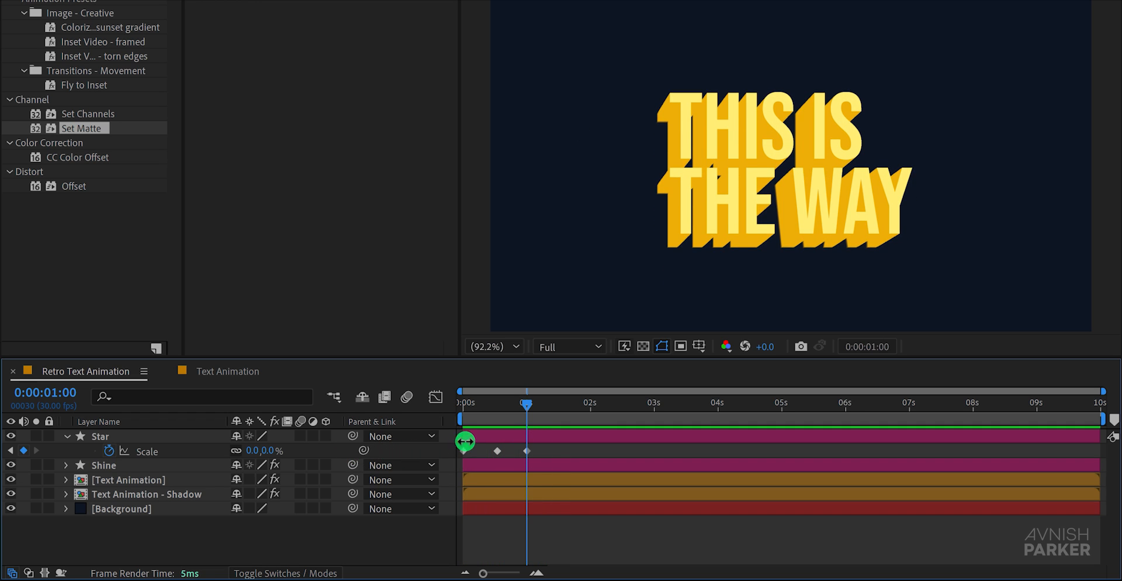
- Reveal the Star layer's keyframes, move its final Rotation keyframe to 0:00:03:02 and preview the slower spin
{"action": "left_click", "coordinate": [483, 436]}
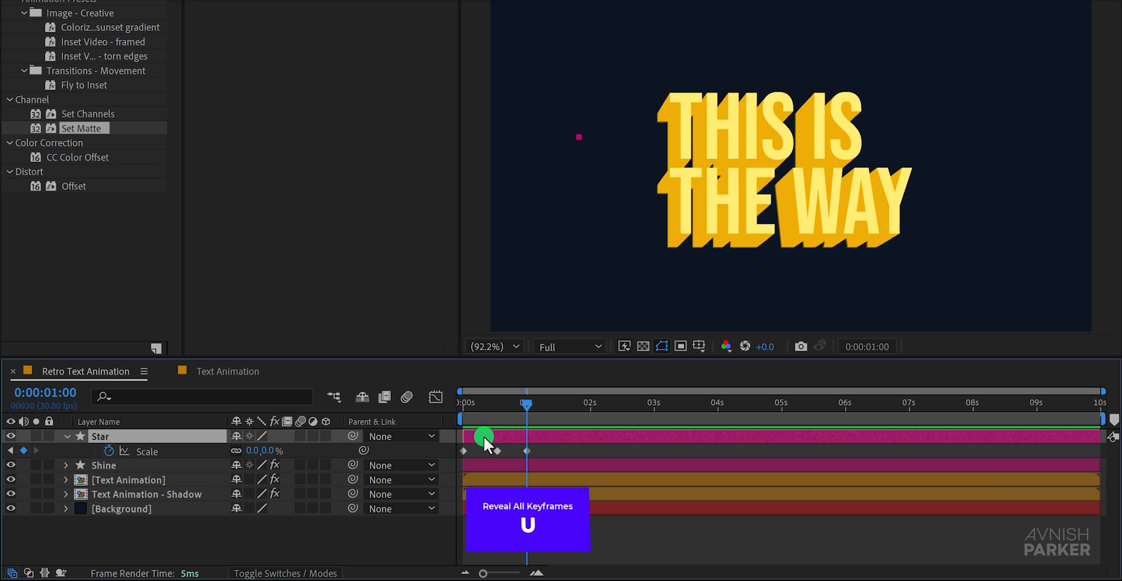
{"action": "key", "text": "u"}
{"action": "left_click", "coordinate": [507, 454]}
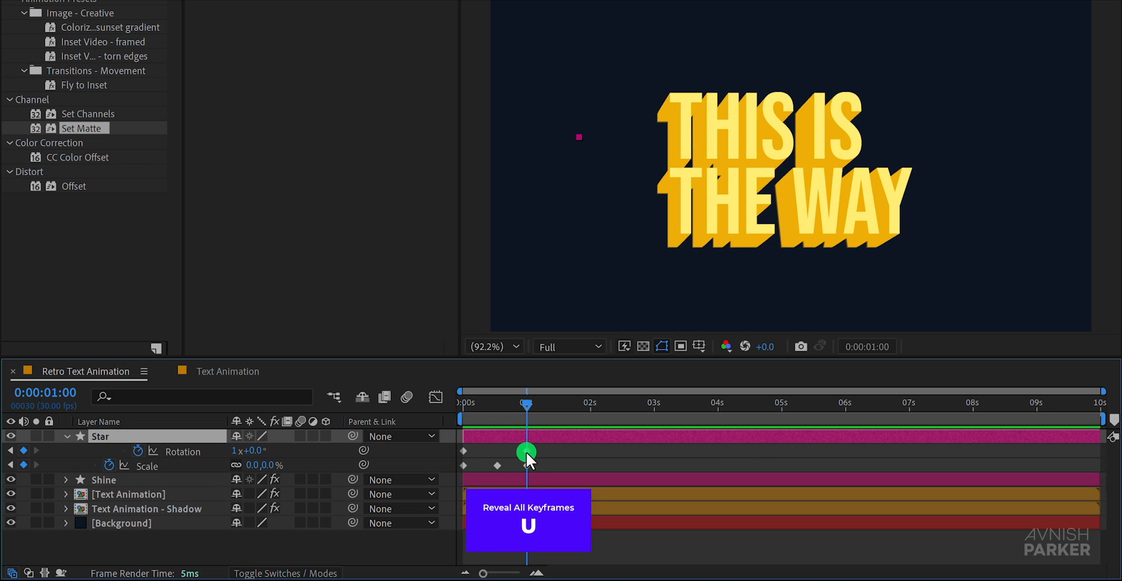
{"action": "left_click_drag", "start_coordinate": [526, 451], "coordinate": [659, 459]}
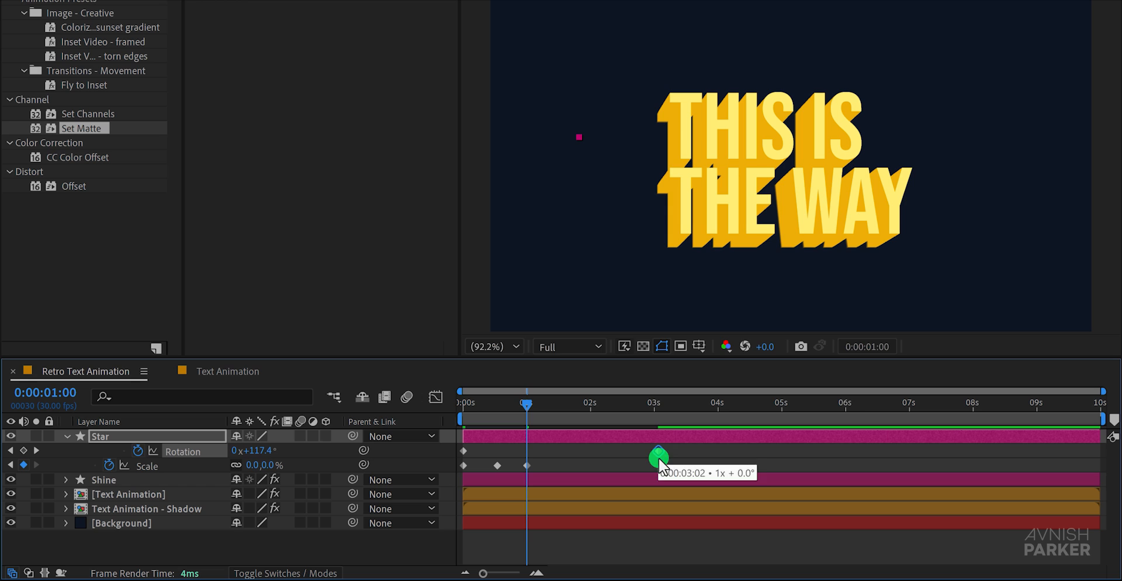
{"action": "left_click", "coordinate": [696, 457]}
{"action": "key", "text": "space"}
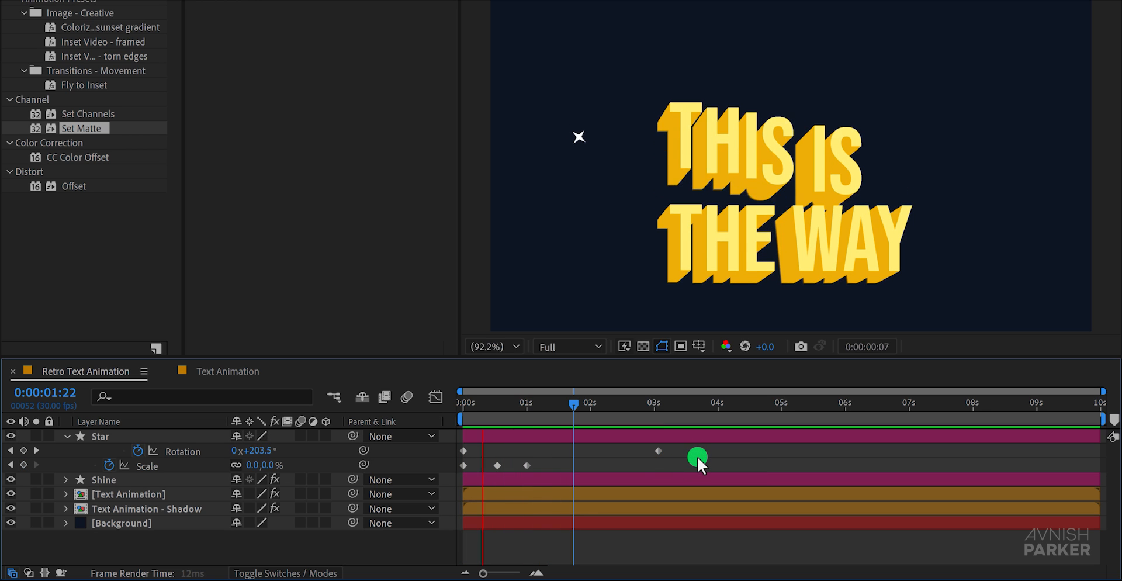
{"action": "key", "text": "space"}
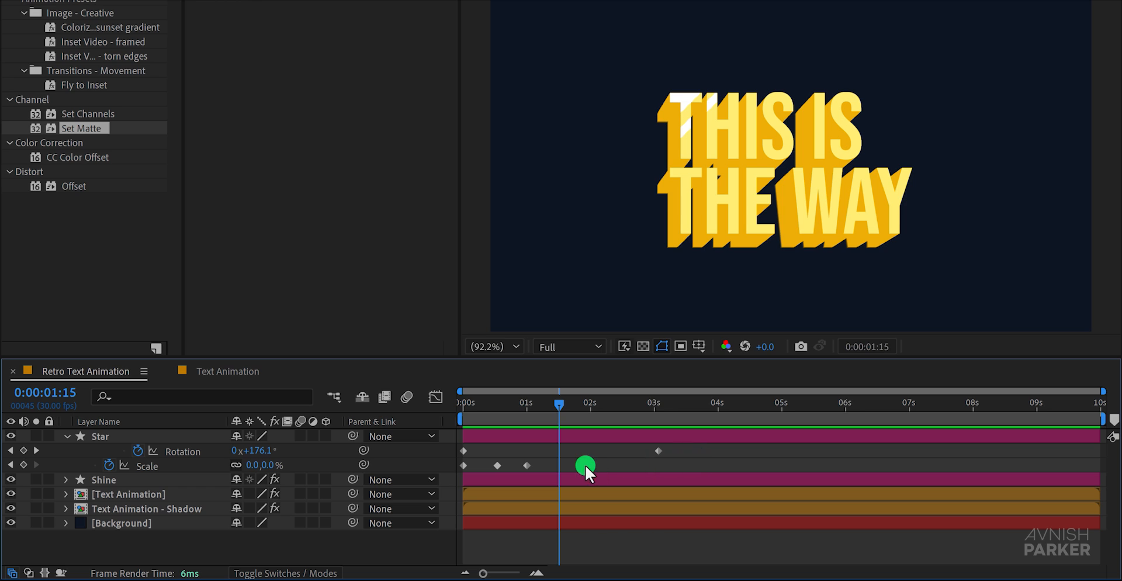
- Apply Easy Ease to all Star keyframes, spread the last two Scale keyframes to about 0.7 and 1.4 seconds, and preview
{"action": "left_click_drag", "start_coordinate": [661, 454], "coordinate": [461, 480]}
{"action": "key", "text": "F9"}
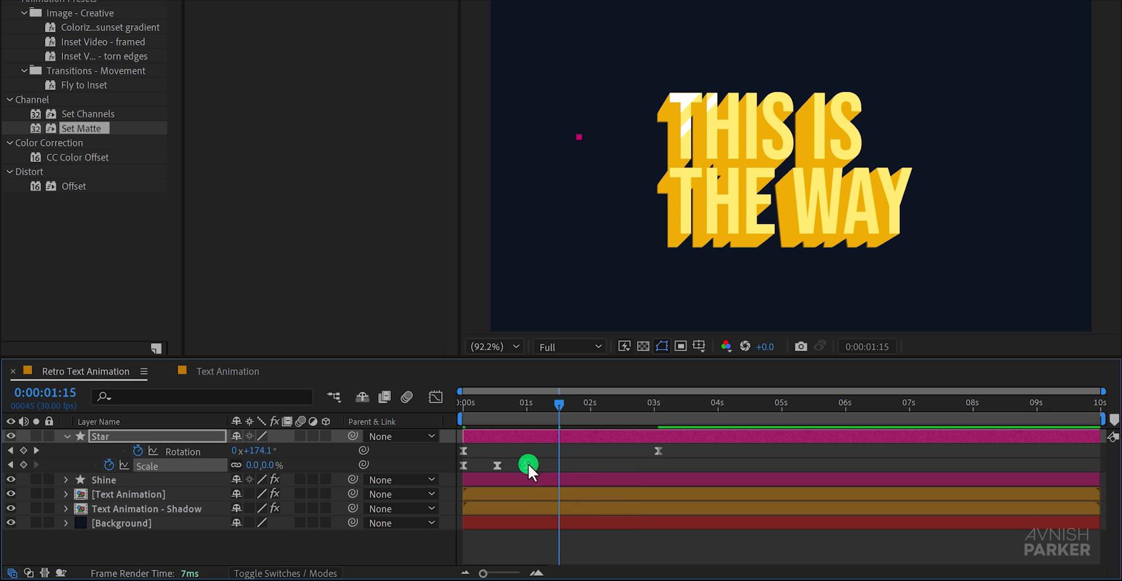
{"action": "left_click_drag", "start_coordinate": [527, 465], "coordinate": [505, 467]}
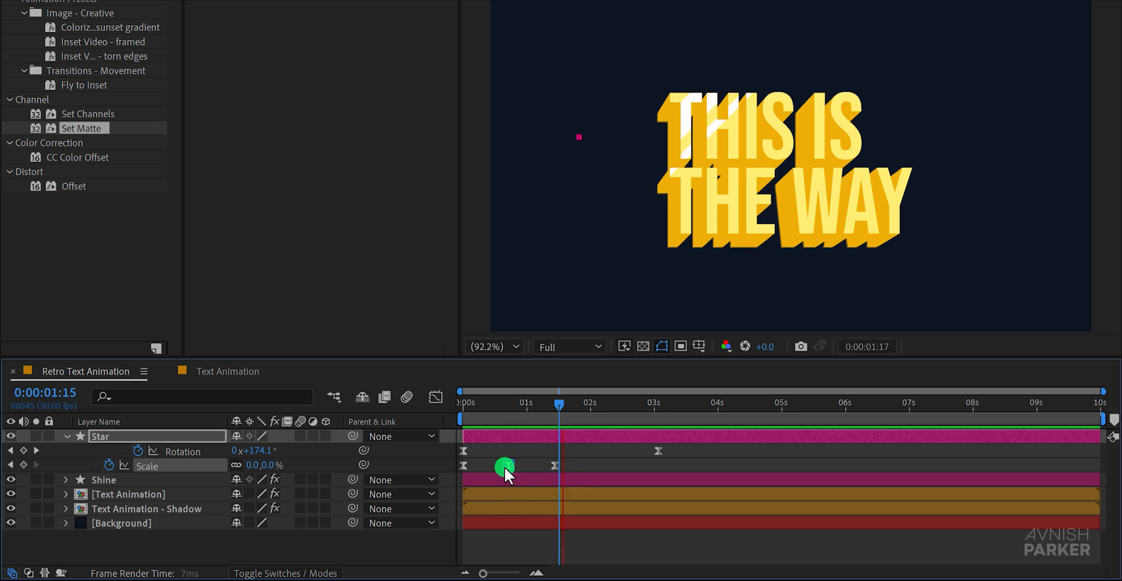
{"action": "left_click", "coordinate": [591, 458]}
{"action": "key", "text": "space"}
{"action": "key", "text": "space"}
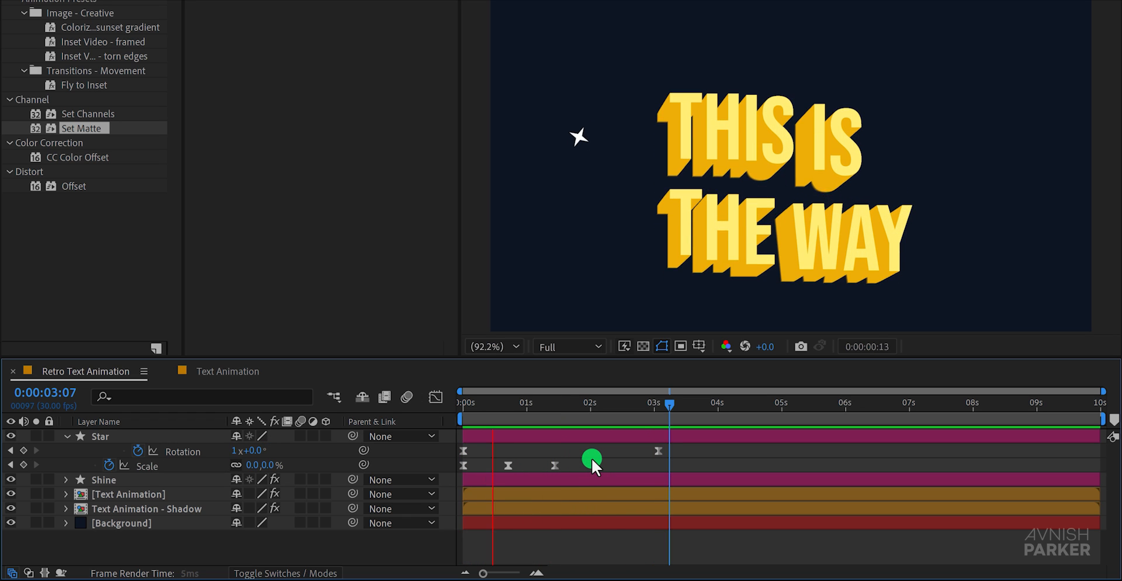
{"action": "key", "text": "space"}
{"action": "key", "text": "space"}
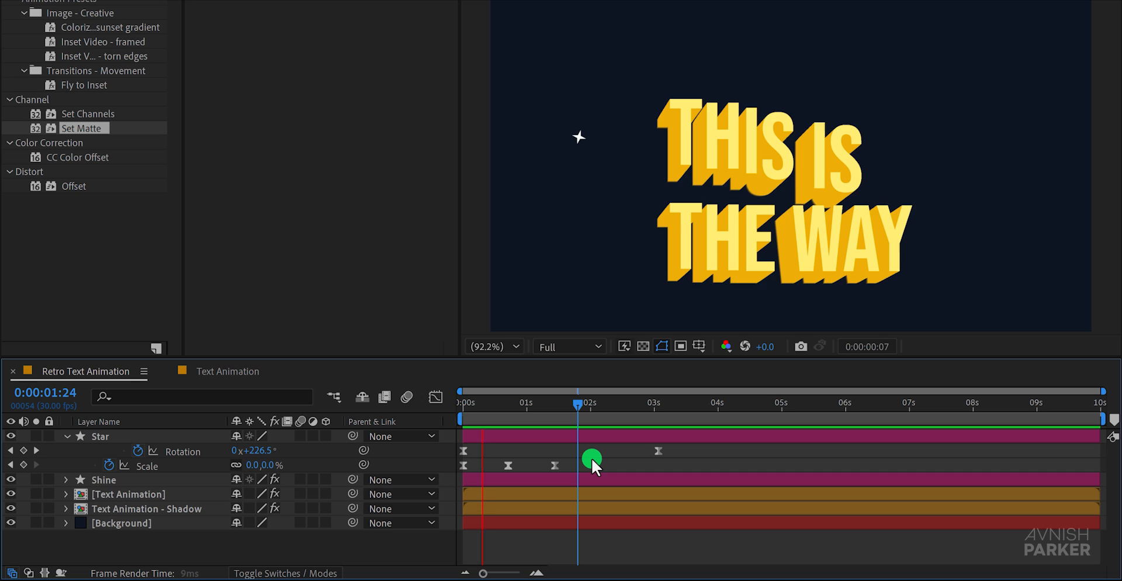
- Trim the end of the Star layer to 2 seconds
{"action": "left_click", "coordinate": [552, 421]}
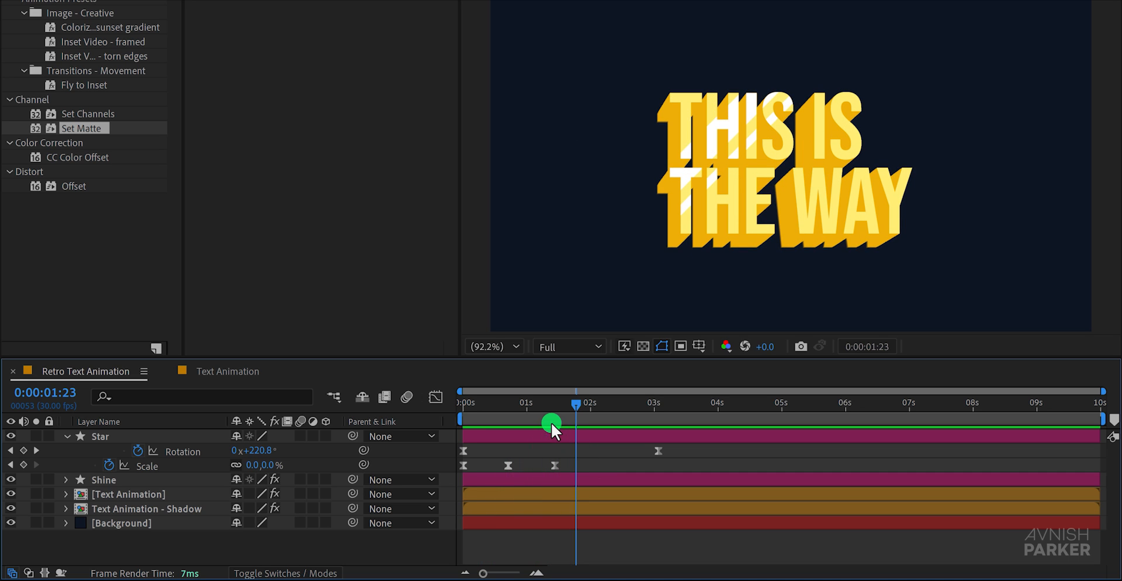
{"action": "left_click_drag", "start_coordinate": [577, 402], "coordinate": [591, 417]}
{"action": "left_click", "coordinate": [587, 436]}
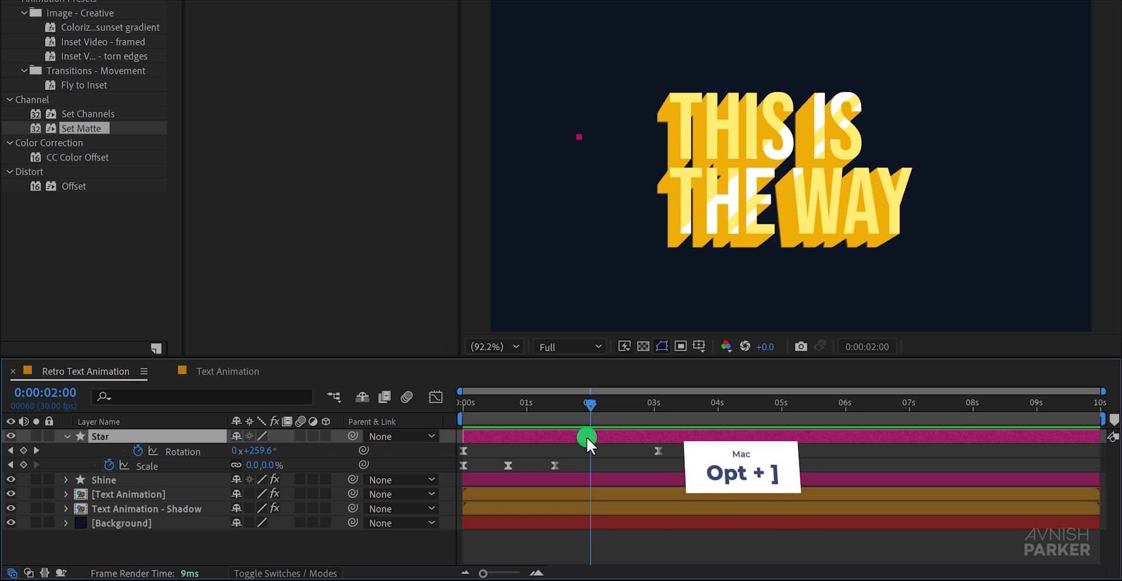
{"action": "key", "text": "alt+bracketright"}
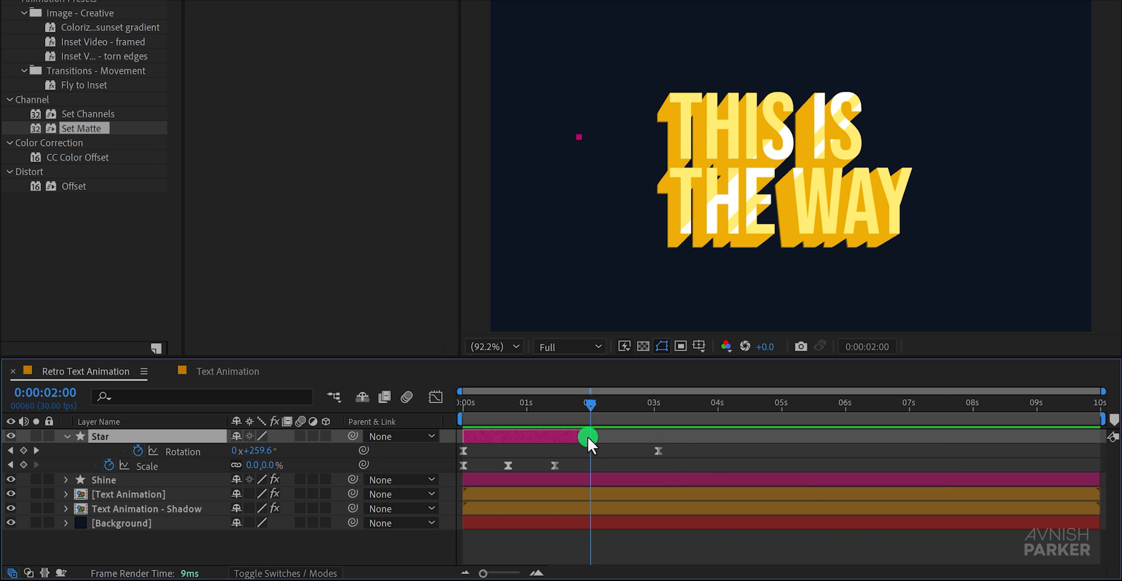
- Give the star shape a solid stroke in black (000000)
{"action": "left_click_drag", "start_coordinate": [537, 409], "coordinate": [528, 406]}
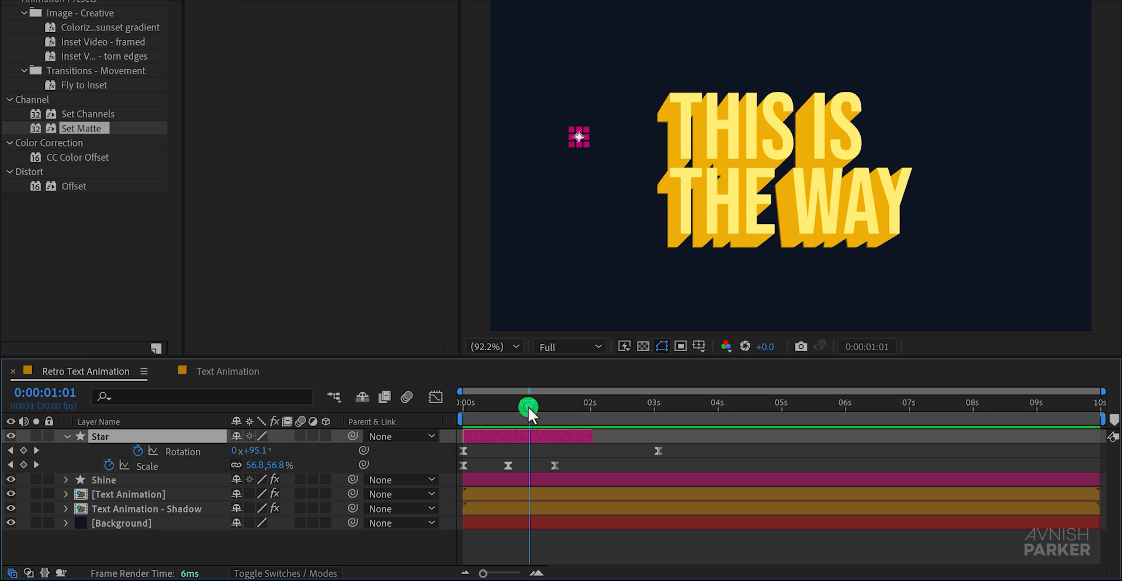
{"action": "left_click", "coordinate": [573, 446]}
{"action": "left_click", "coordinate": [545, 438]}
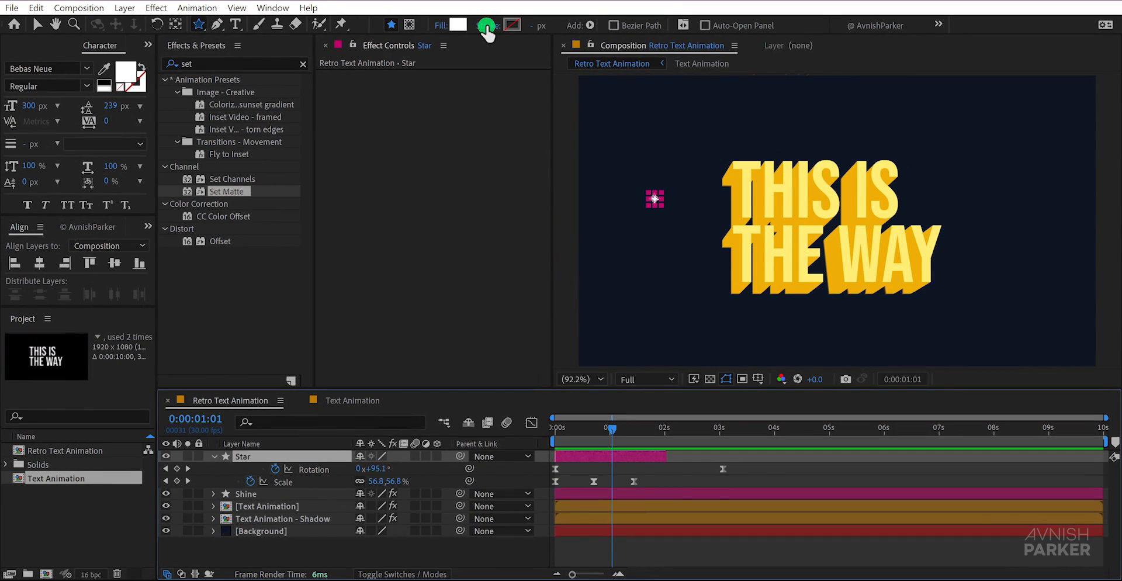
{"action": "left_click", "coordinate": [486, 27]}
{"action": "left_click", "coordinate": [461, 70]}
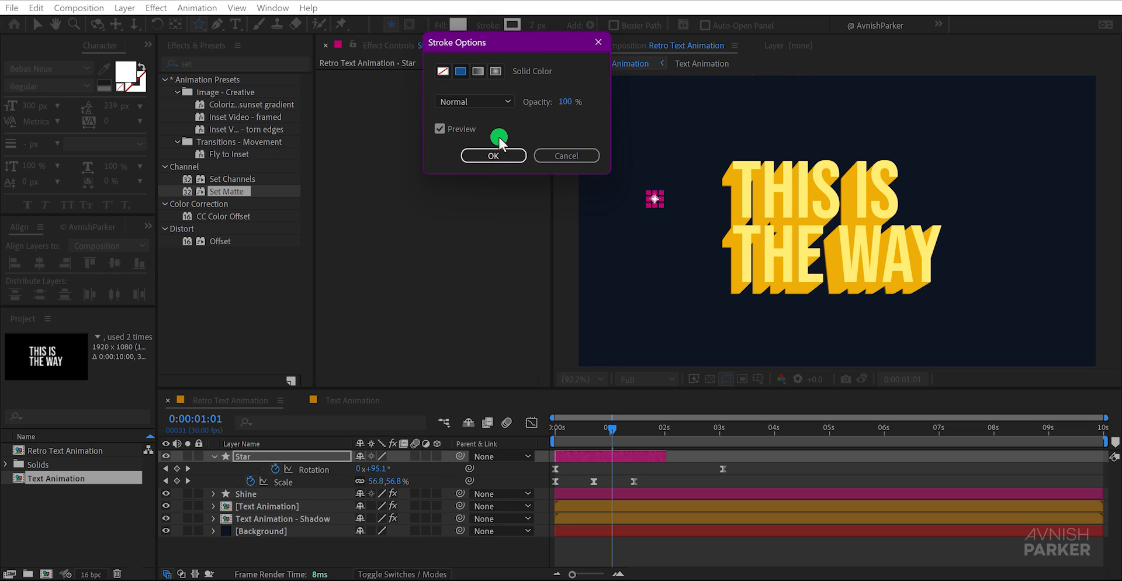
{"action": "left_click", "coordinate": [499, 154]}
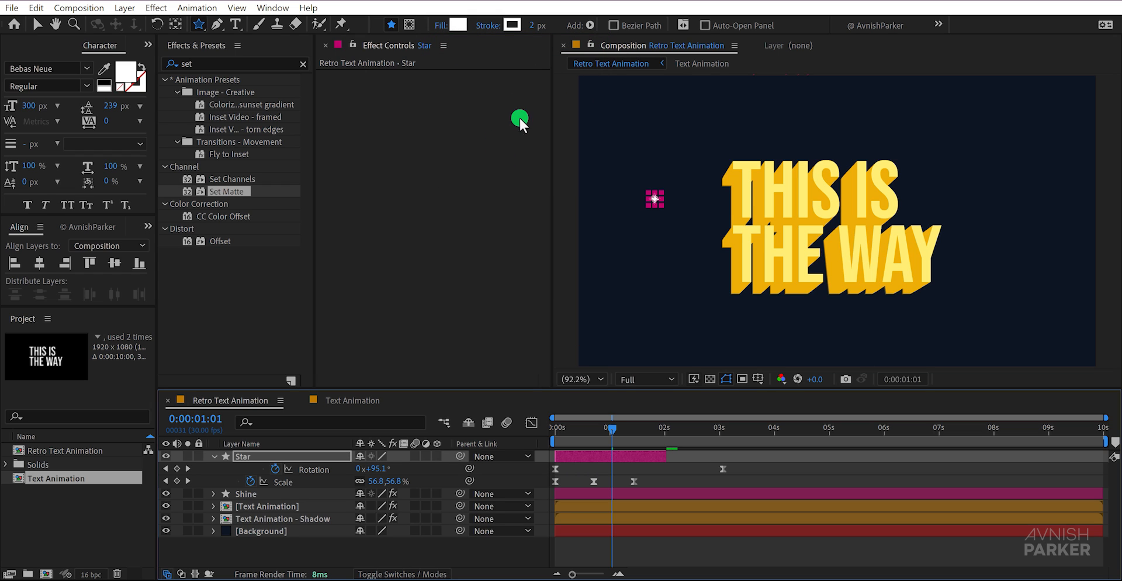
{"action": "left_click", "coordinate": [515, 27]}
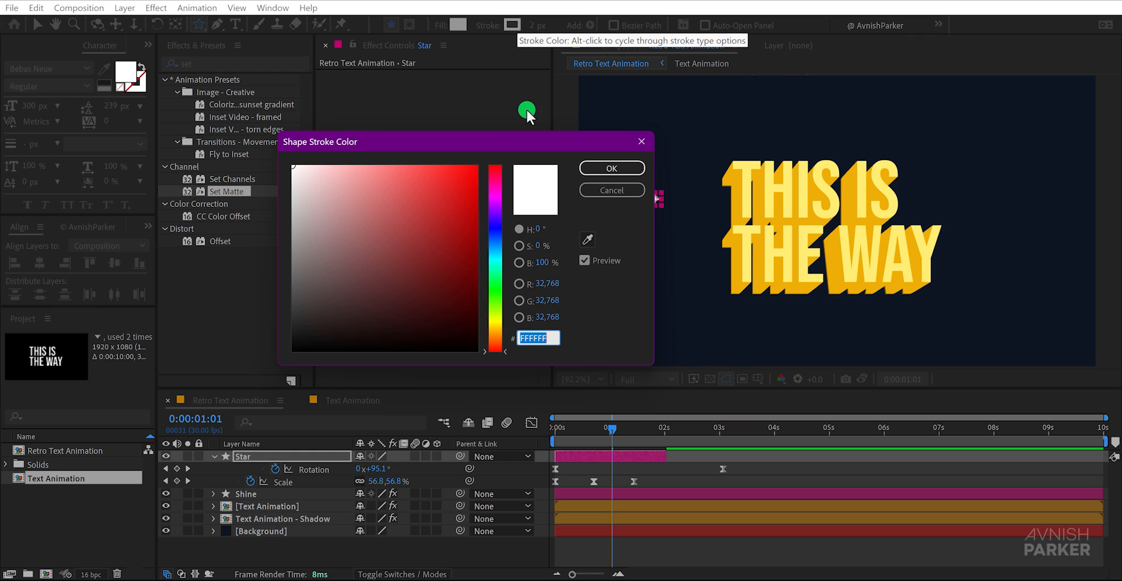
{"action": "left_click_drag", "start_coordinate": [363, 278], "coordinate": [268, 351]}
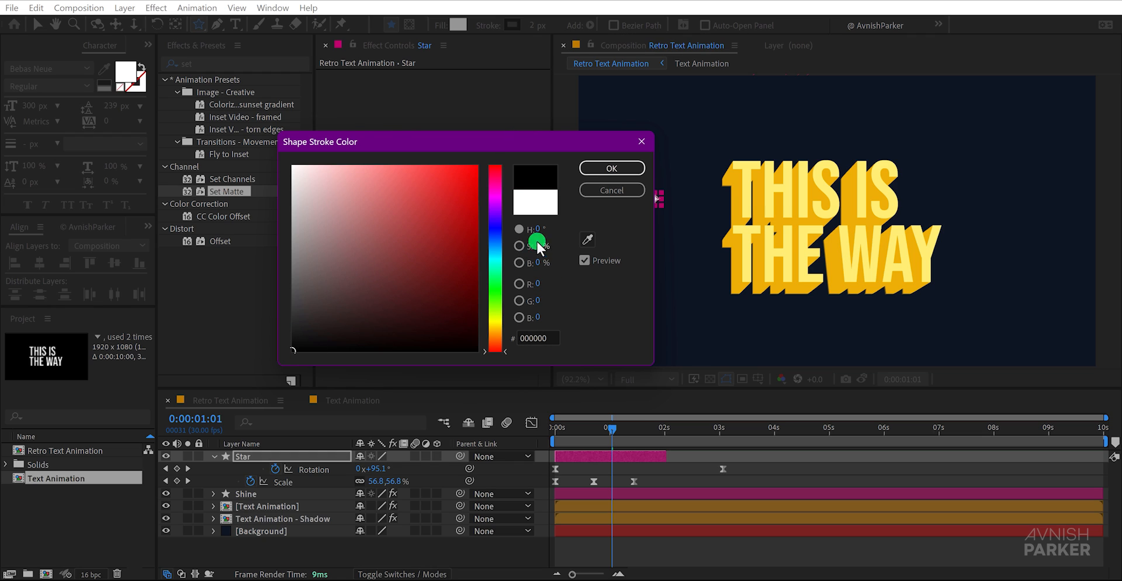
{"action": "left_click", "coordinate": [591, 170]}
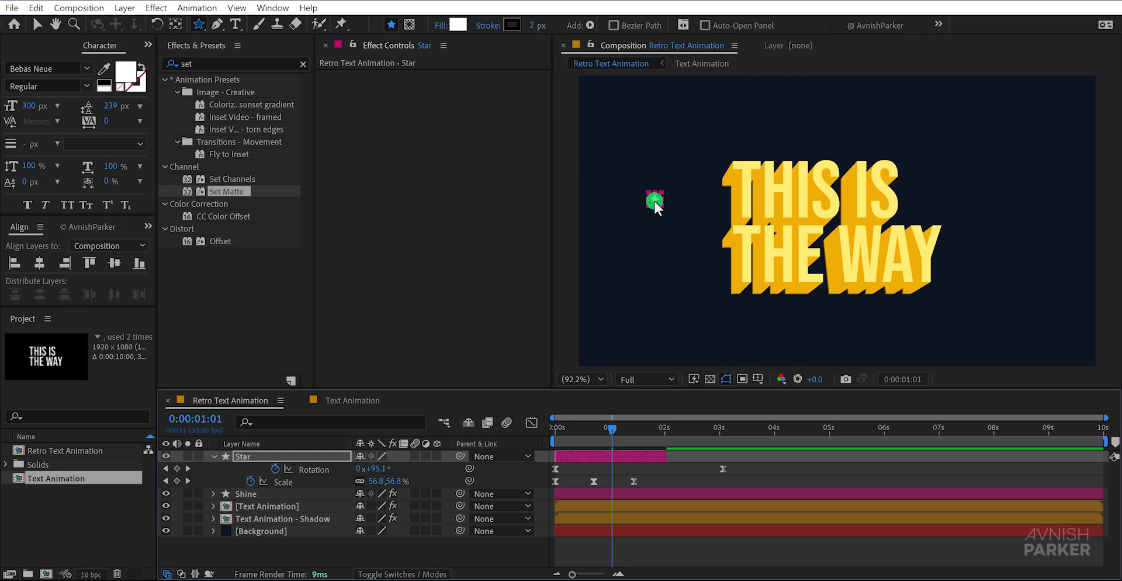
- Move the star onto the upper-left corner of the first T, at about 608, 323, and preview it
{"action": "key", "text": "v"}
{"action": "key", "text": "p"}
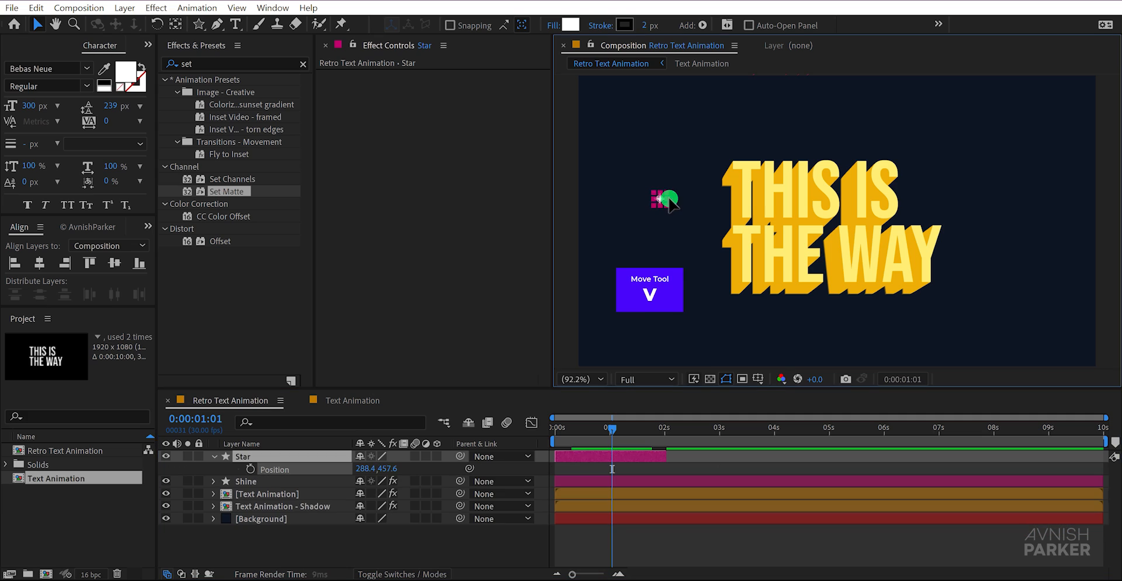
{"action": "left_click_drag", "start_coordinate": [657, 203], "coordinate": [742, 167]}
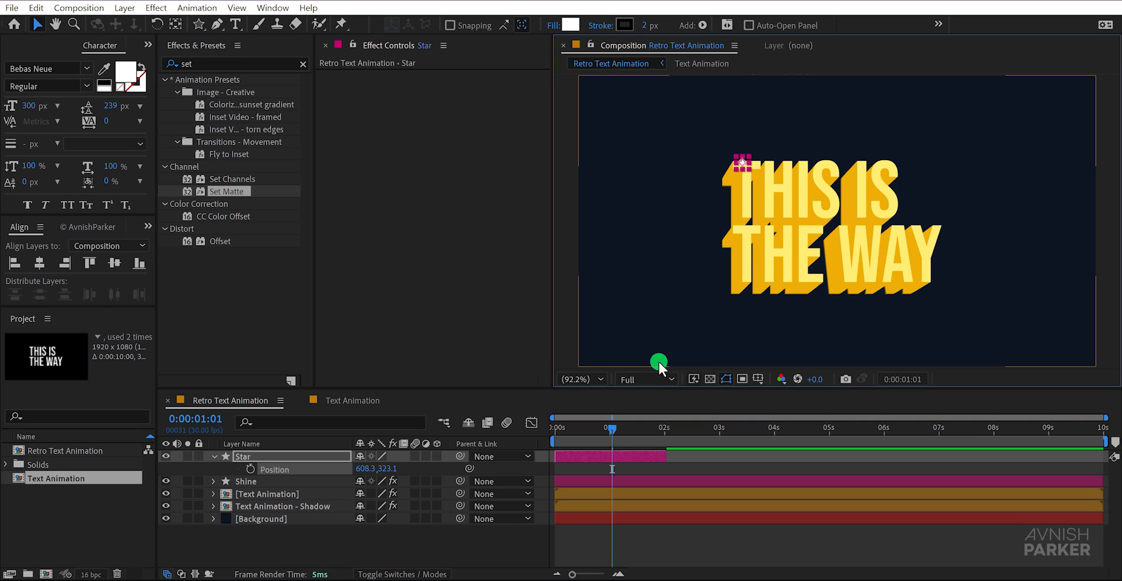
{"action": "left_click_drag", "start_coordinate": [610, 430], "coordinate": [575, 440]}
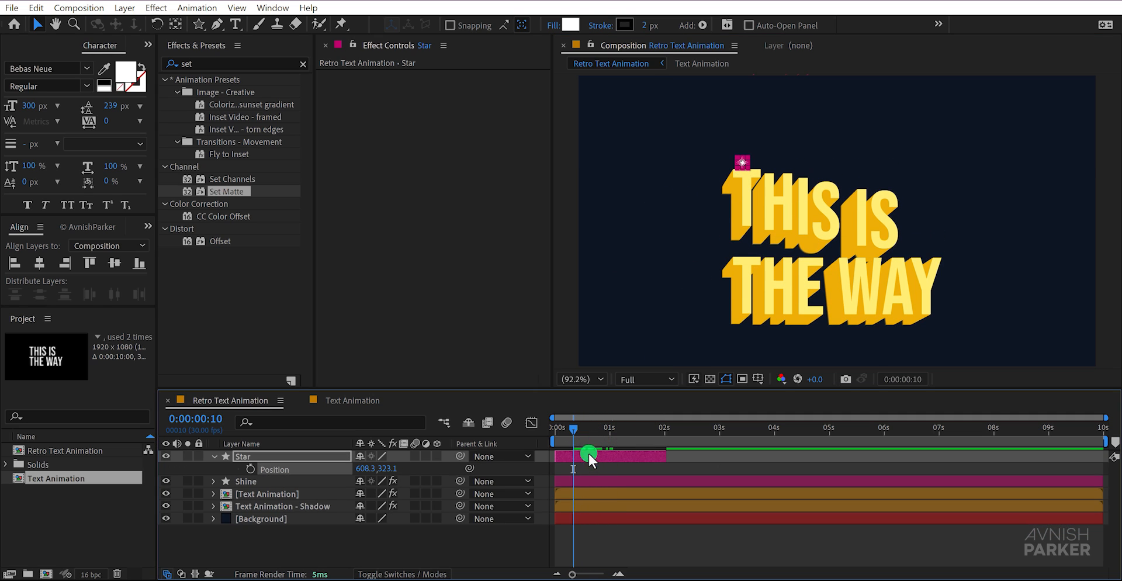
{"action": "left_click", "coordinate": [600, 531]}
{"action": "key", "text": "space"}
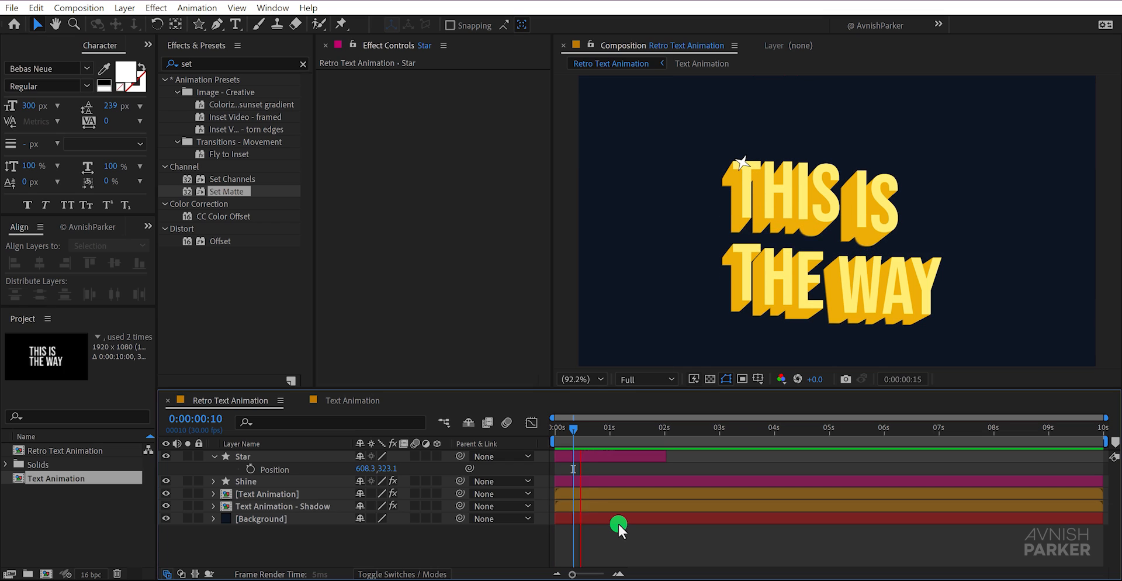
{"action": "key", "text": "space"}
- Shift the Star layer in time to start at about 0.6 seconds and preview the timing
{"action": "left_click_drag", "start_coordinate": [626, 432], "coordinate": [615, 453]}
{"action": "left_click", "coordinate": [640, 541]}
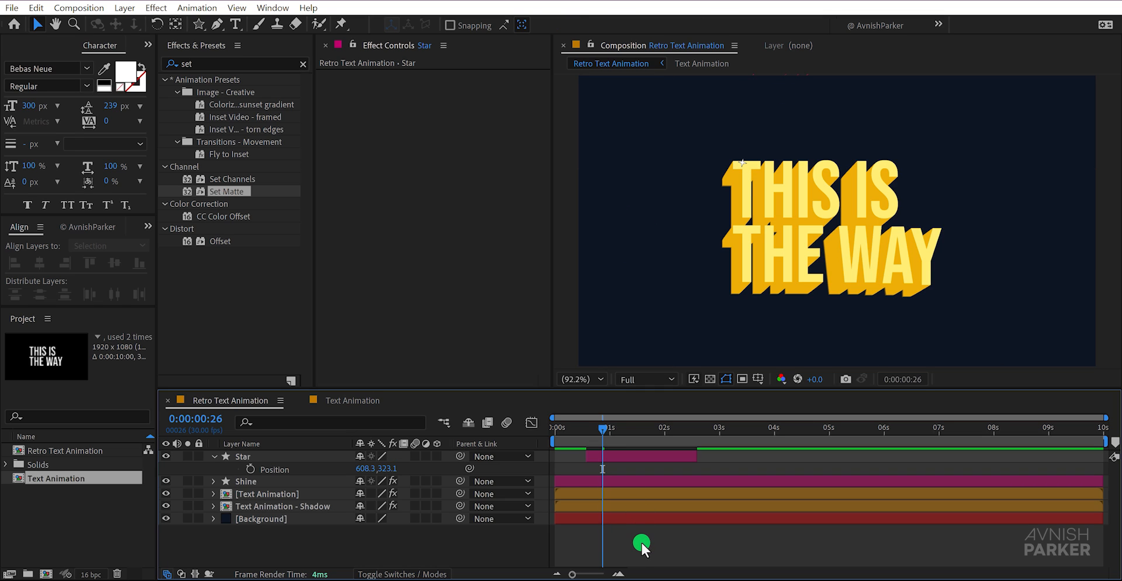
{"action": "key", "text": "space"}
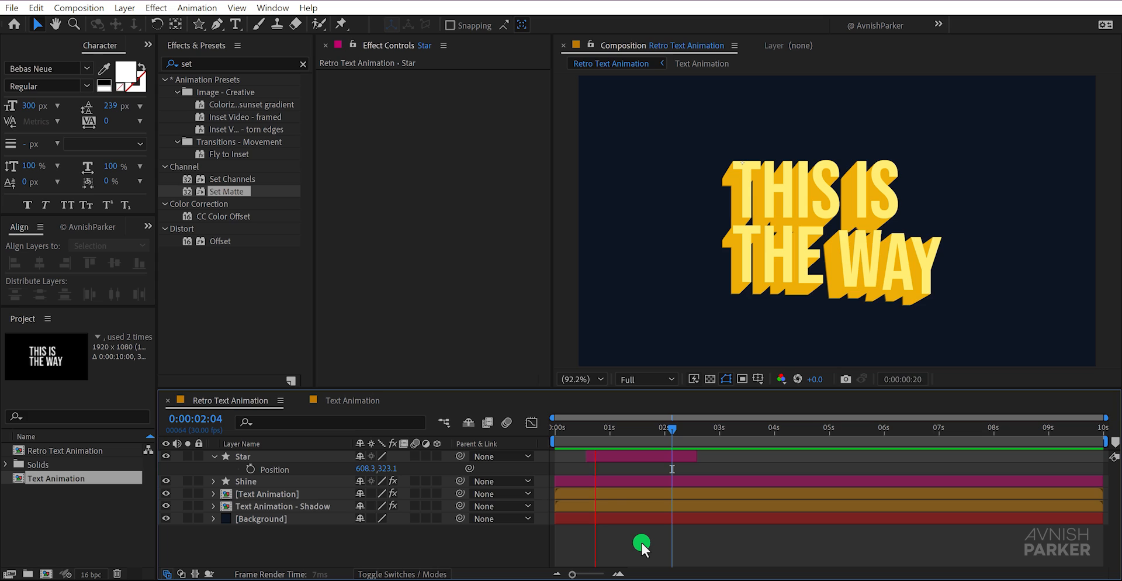
{"action": "key", "text": "space"}
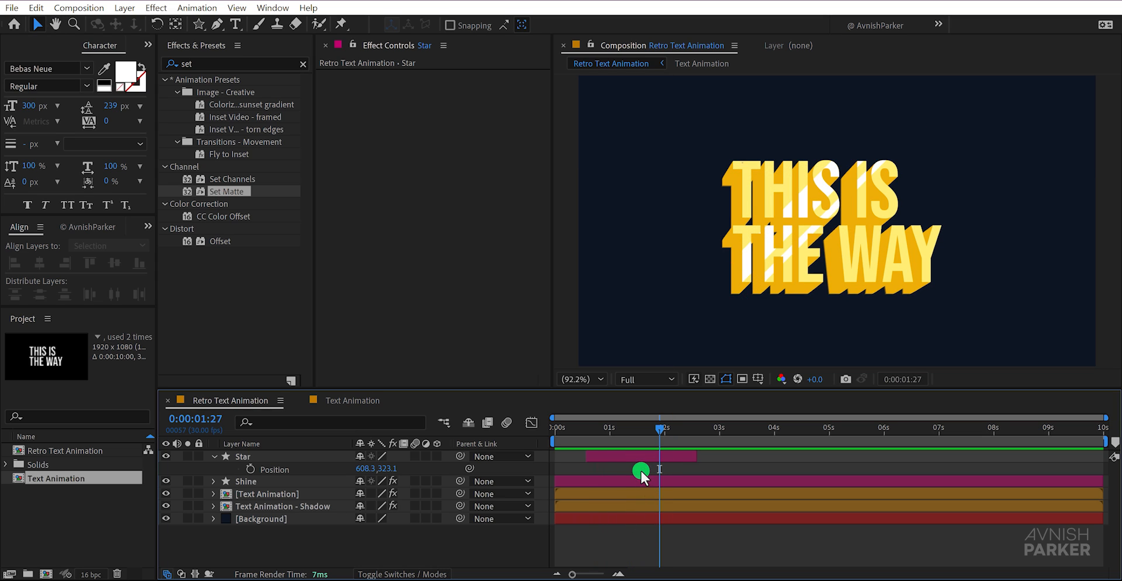
- Reveal the Star layer's keyframes, move its second and third Scale keyframes earlier to about 1 and 1.5 seconds, and preview the timing
{"action": "left_click", "coordinate": [633, 455]}
{"action": "key", "text": "u"}
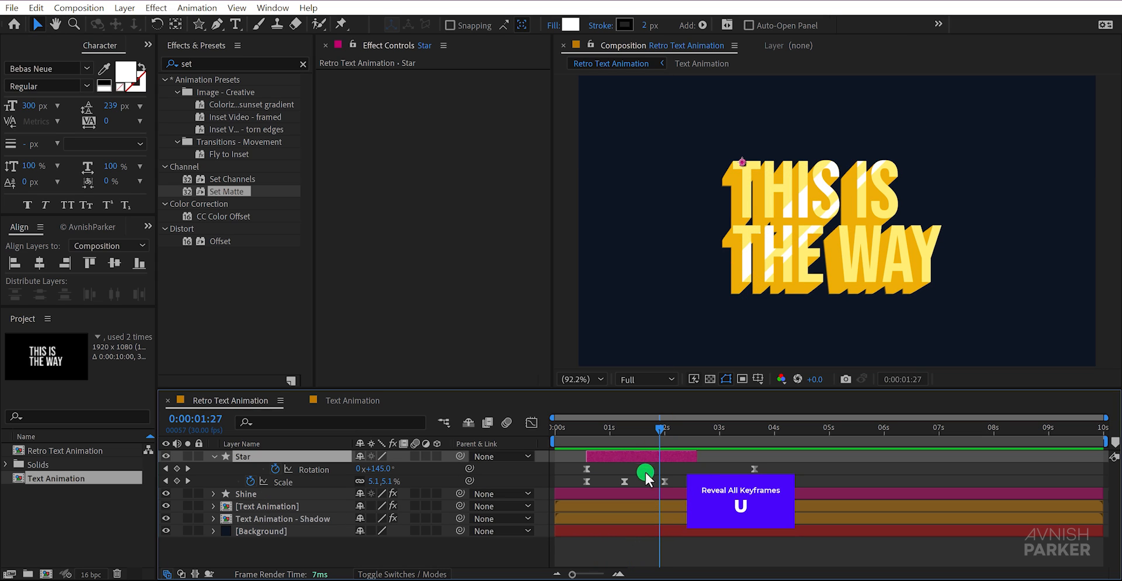
{"action": "left_click_drag", "start_coordinate": [681, 484], "coordinate": [584, 486]}
{"action": "left_click_drag", "start_coordinate": [667, 480], "coordinate": [636, 482]}
{"action": "left_click", "coordinate": [675, 480]}
{"action": "key", "text": "space"}
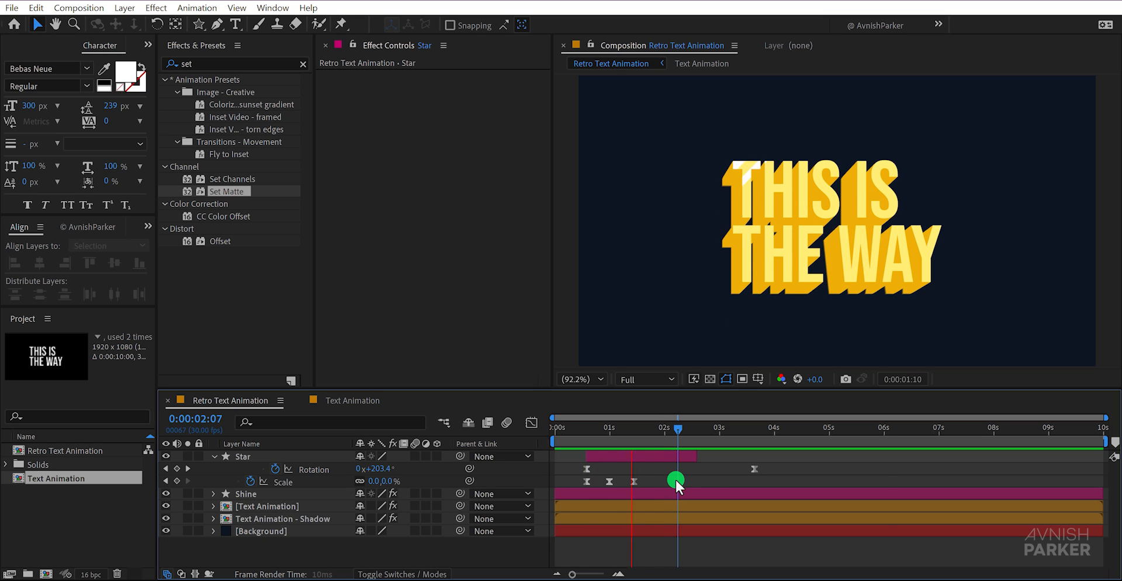
- Move the Star layer's final Rotation keyframe earlier to 0:00:02:12 and preview the spin
{"action": "left_click", "coordinate": [754, 469]}
{"action": "left_click_drag", "start_coordinate": [755, 469], "coordinate": [690, 471]}
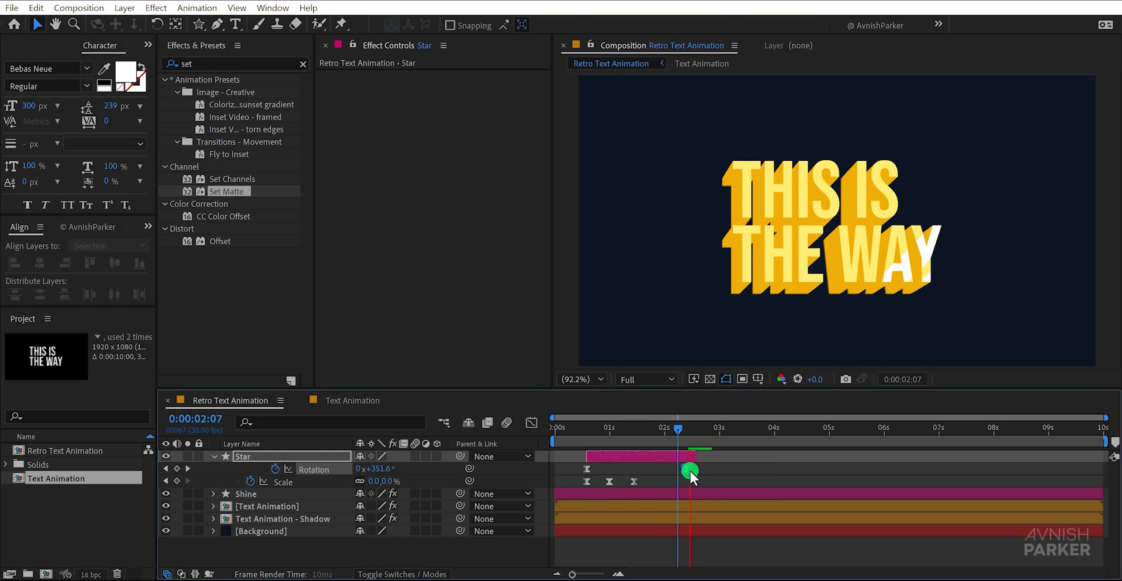
{"action": "key", "text": "space"}
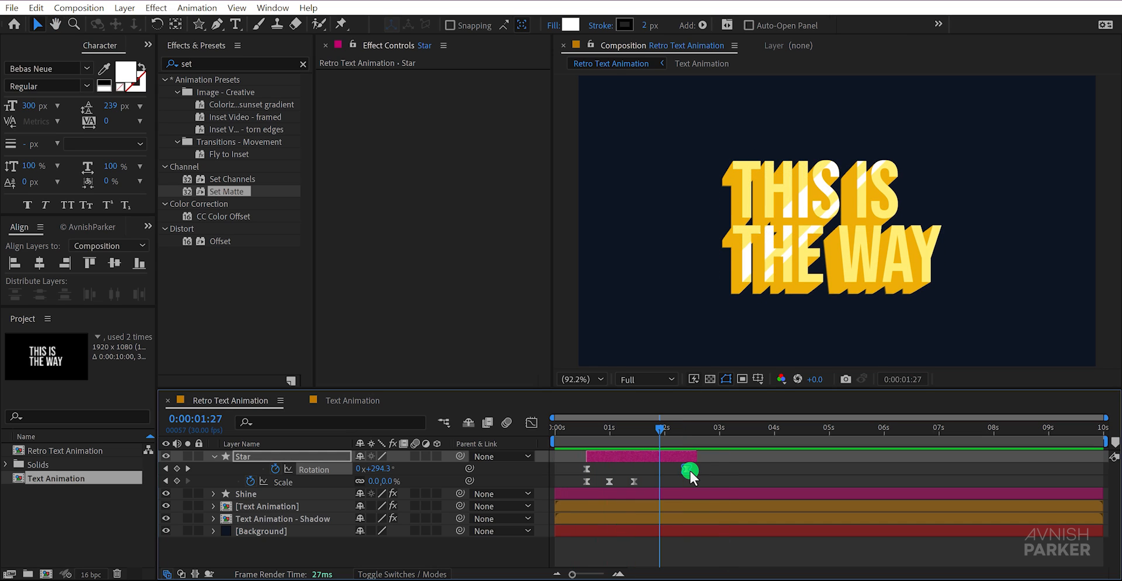
{"action": "left_click", "coordinate": [713, 468]}
{"action": "key", "text": "space"}
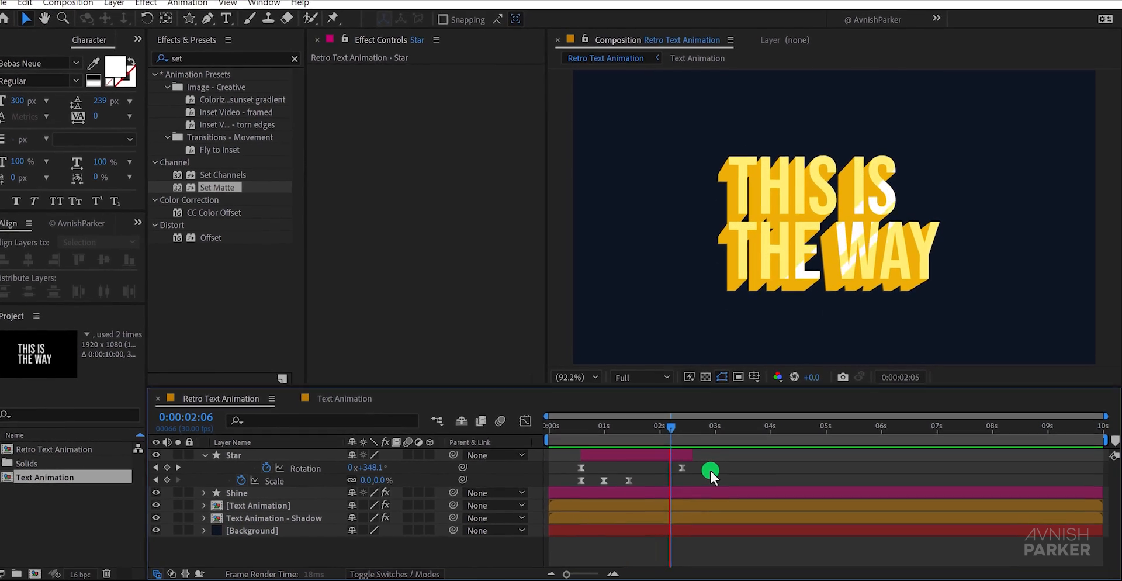
{"action": "key", "text": "space"}
{"action": "key", "text": "k"}
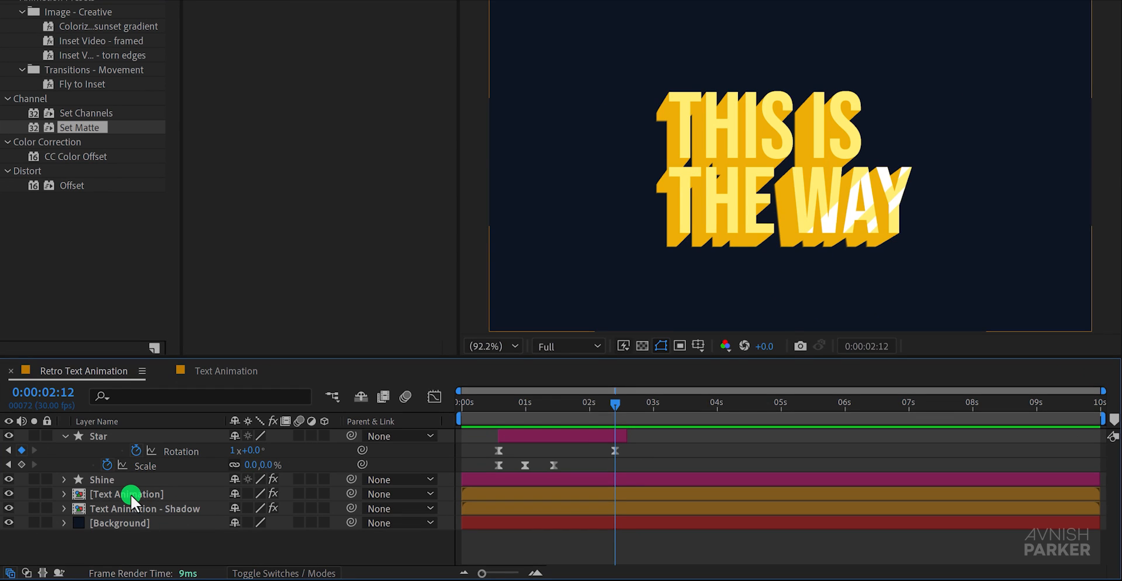
- In the Text Animation precomp, move the text animator's last Offset keyframe to about 0.5 seconds and preview the faster reveal
{"action": "double_click", "coordinate": [131, 493]}
{"action": "scroll", "coordinate": [466, 493], "scroll_direction": "up", "scroll_amount": 3}
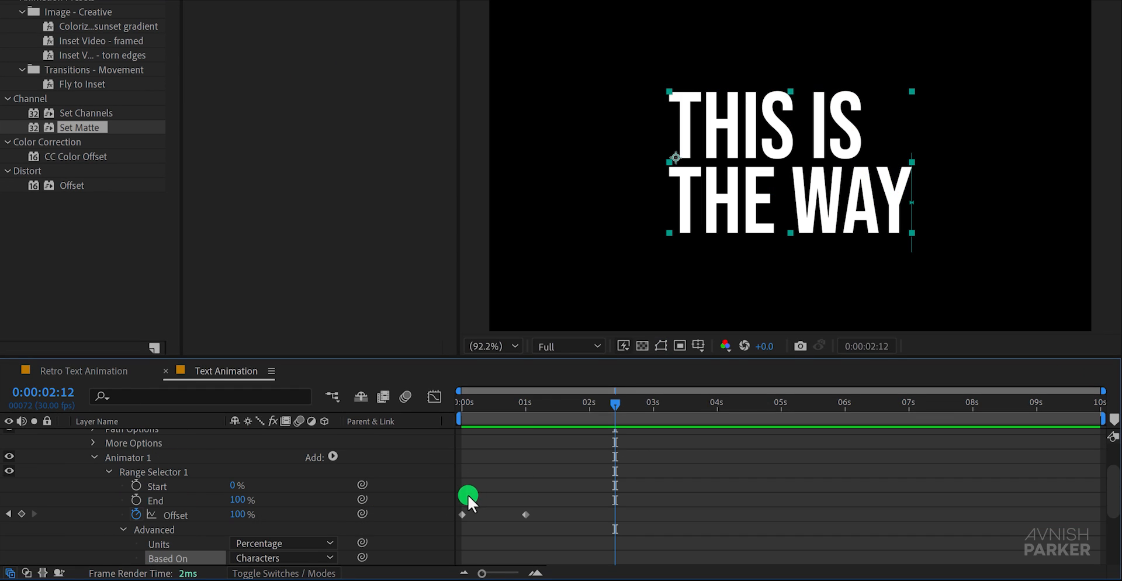
{"action": "left_click_drag", "start_coordinate": [522, 514], "coordinate": [496, 514]}
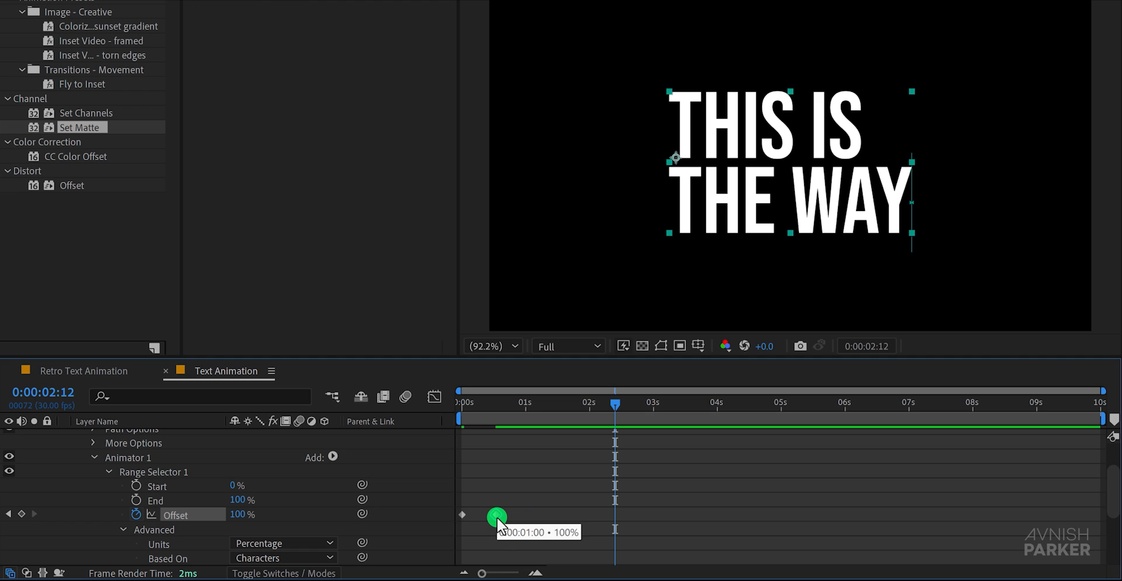
{"action": "left_click", "coordinate": [552, 514]}
{"action": "key", "text": "space"}
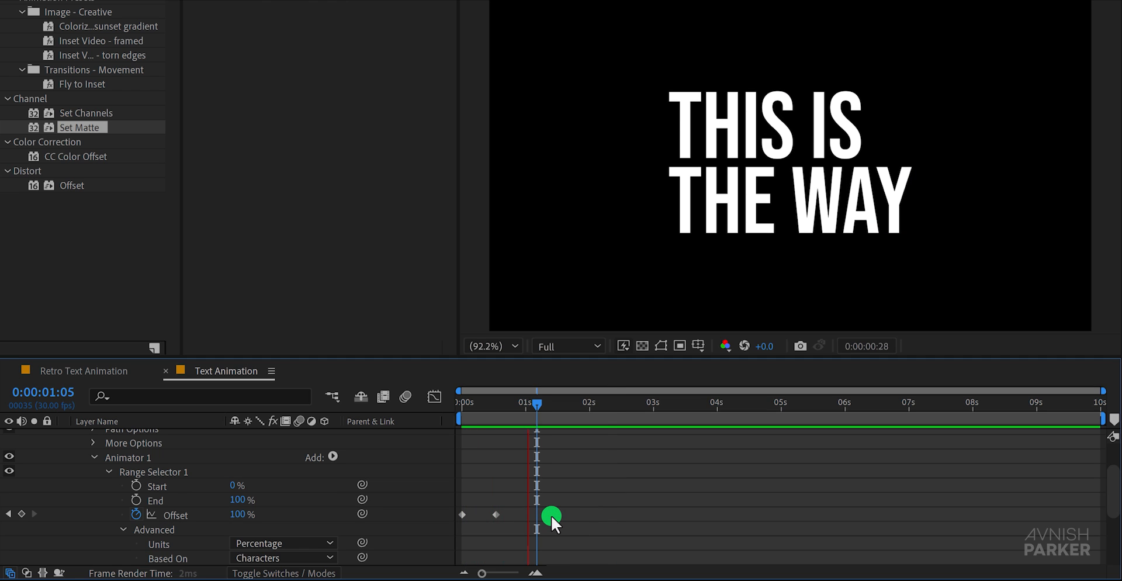
{"action": "key", "text": "space"}
{"action": "left_click", "coordinate": [545, 514]}
- Back in the Retro Text Animation comp, keyframe the shadow layer's CC Radial Blur Amount at 0 at 0:00:00:18
{"action": "left_click", "coordinate": [100, 370]}
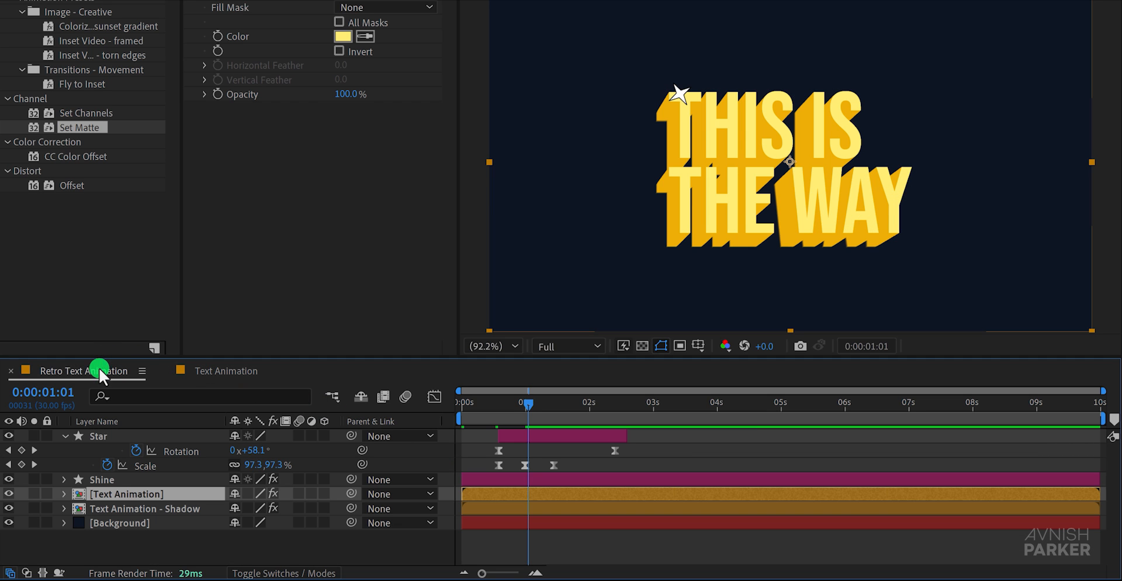
{"action": "mouse_move", "coordinate": [503, 424]}
{"action": "left_mouse_down"}
{"action": "mouse_move", "coordinate": [496, 405]}
{"action": "mouse_move", "coordinate": [454, 415]}
{"action": "mouse_move", "coordinate": [500, 408]}
{"action": "left_mouse_up"}
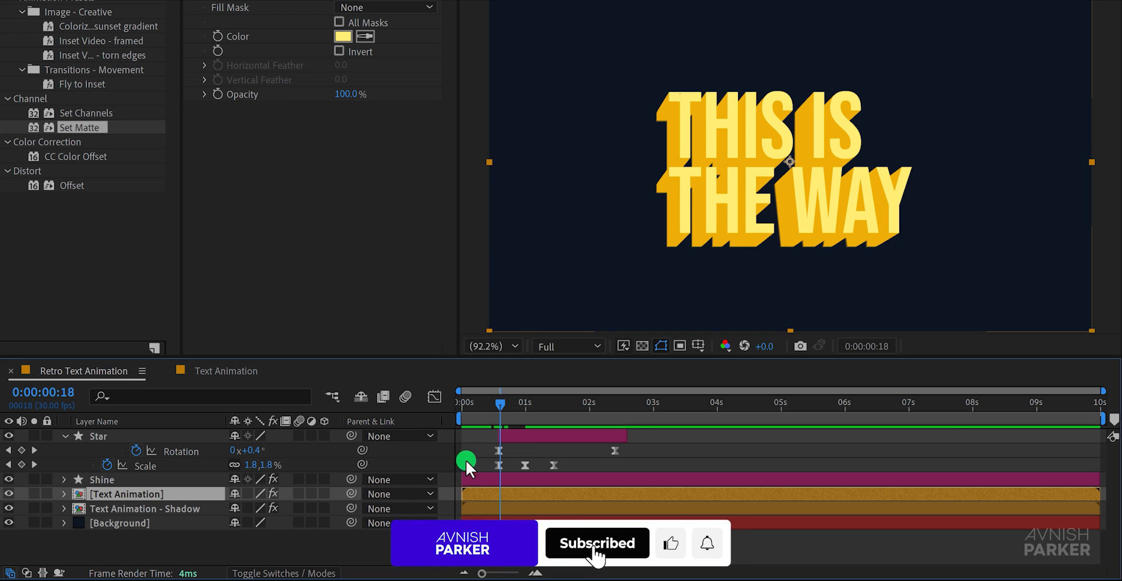
{"action": "left_click", "coordinate": [174, 506]}
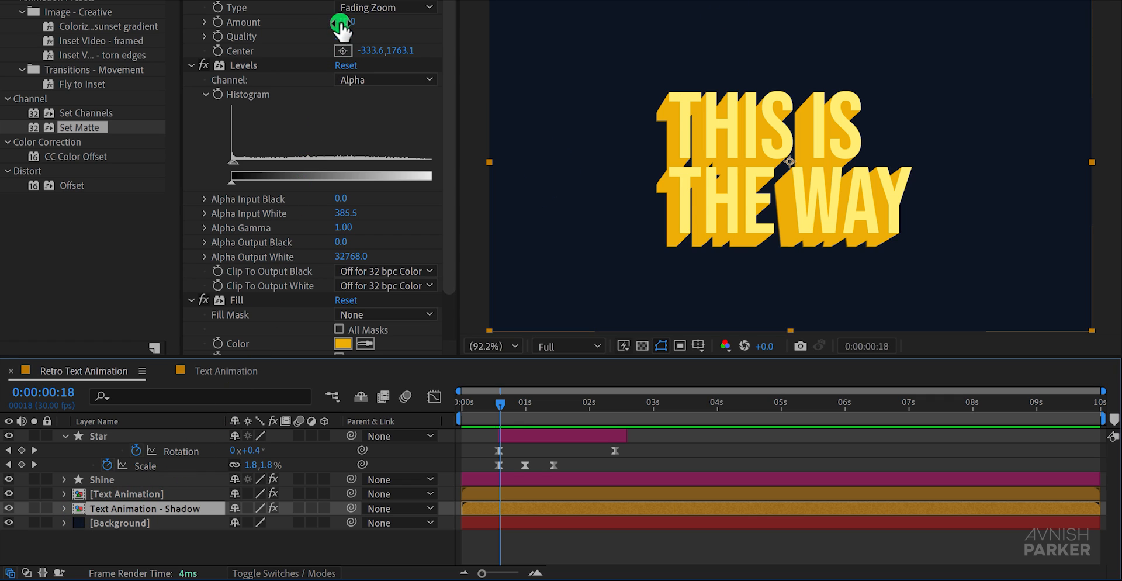
{"action": "left_click_drag", "start_coordinate": [342, 25], "coordinate": [381, 23]}
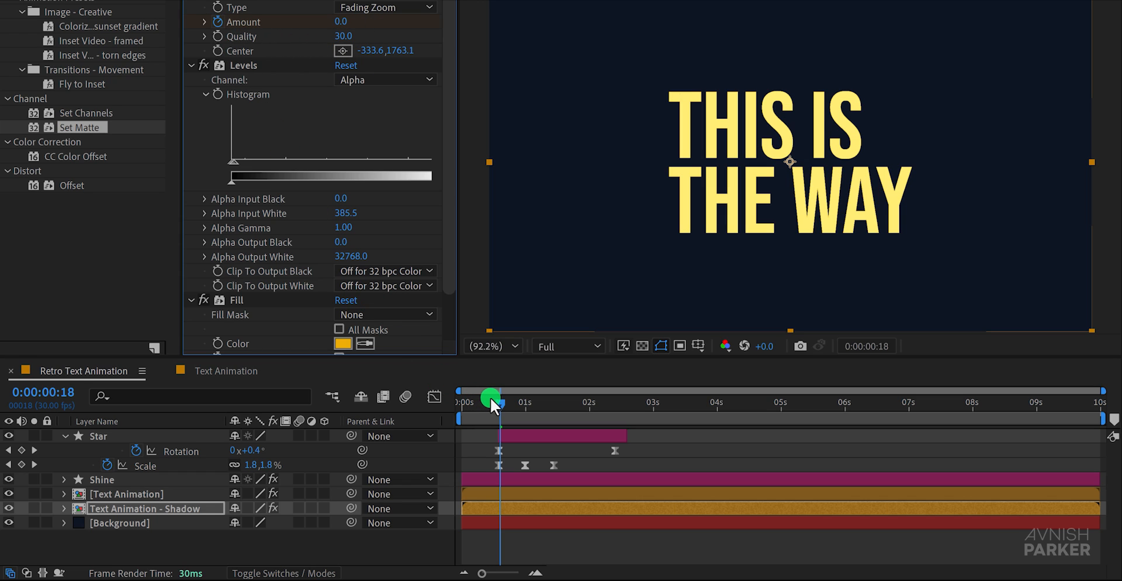
- At 0:00:01:05, set the shadow layer's CC Radial Blur Amount keyframe to -10
{"action": "left_click_drag", "start_coordinate": [491, 400], "coordinate": [533, 411]}
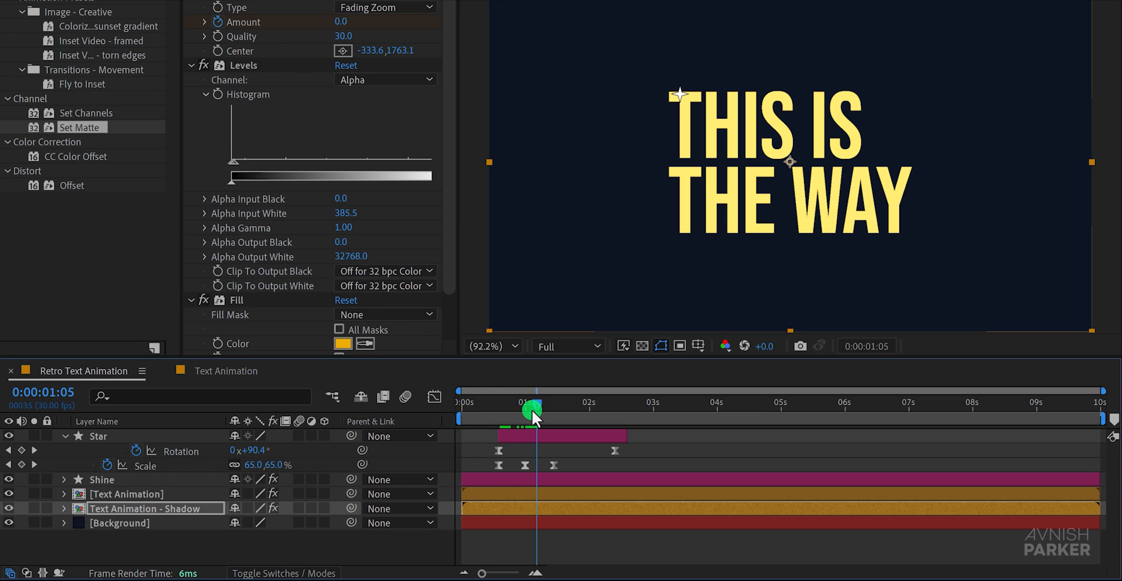
{"action": "left_click", "coordinate": [204, 512]}
{"action": "key", "text": "u"}
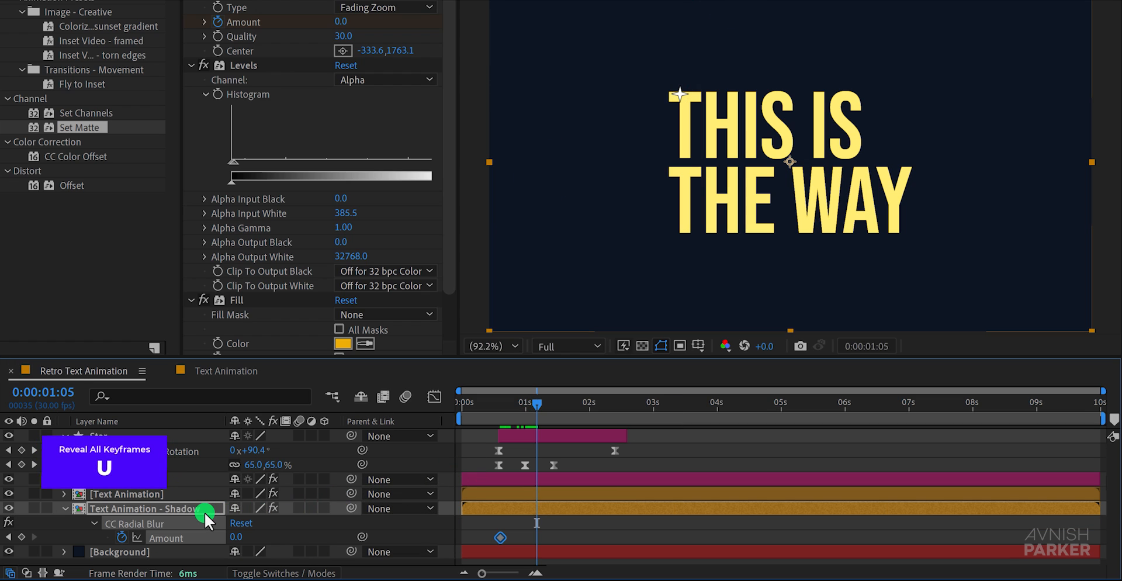
{"action": "left_click", "coordinate": [239, 537]}
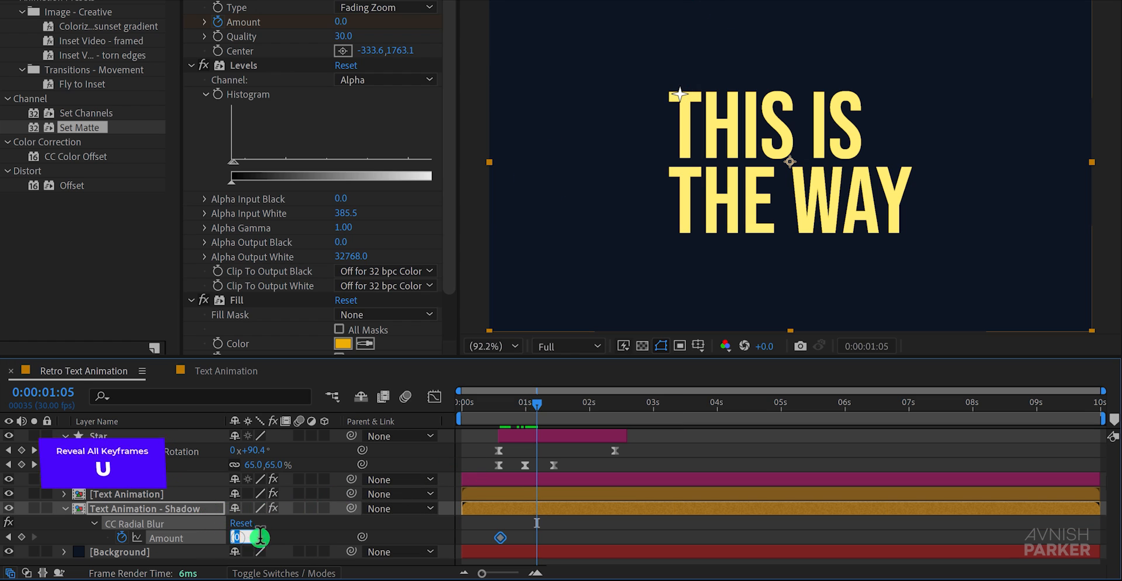
{"action": "type", "text": "-10"}
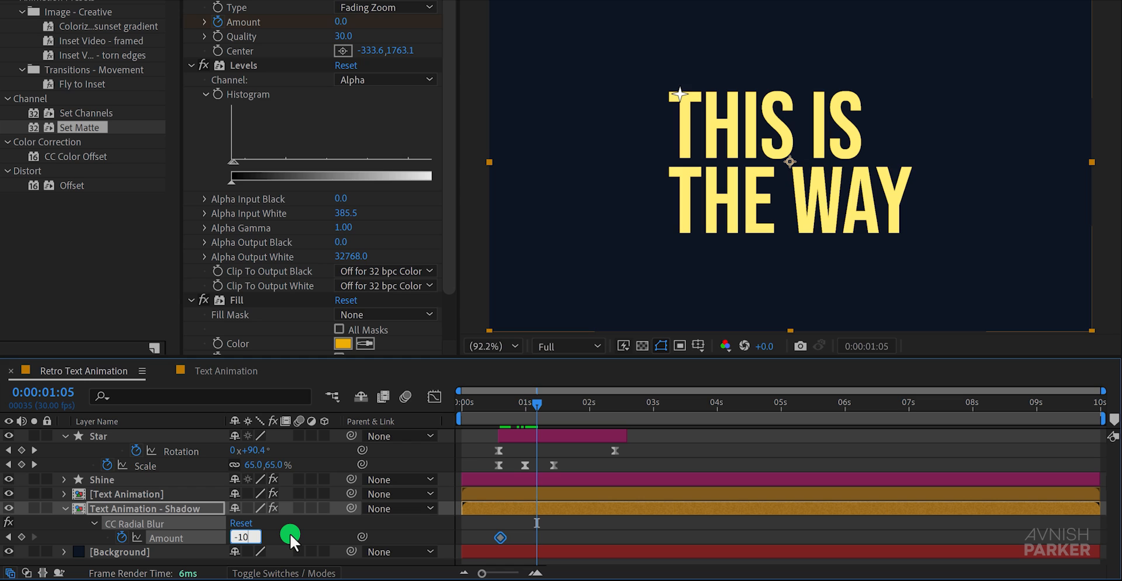
{"action": "key", "text": "Return"}
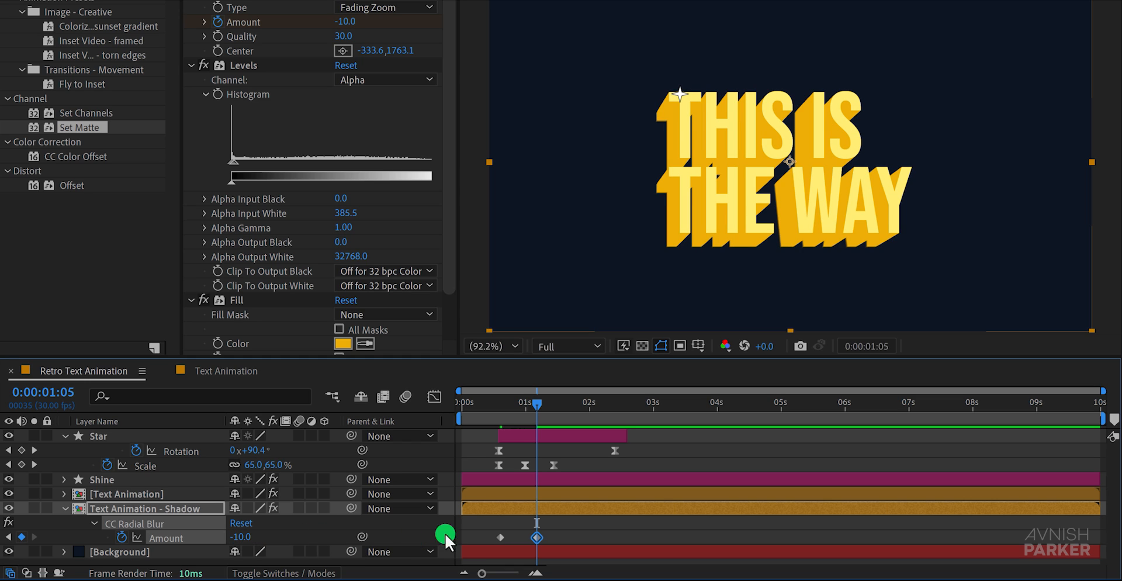
- Return to 0:00:00:18 and parent the Text Animation - Shadow layer to the Text Animation layer
{"action": "mouse_move", "coordinate": [490, 412]}
{"action": "left_mouse_down"}
{"action": "mouse_move", "coordinate": [532, 415]}
{"action": "mouse_move", "coordinate": [500, 420]}
{"action": "left_mouse_up"}
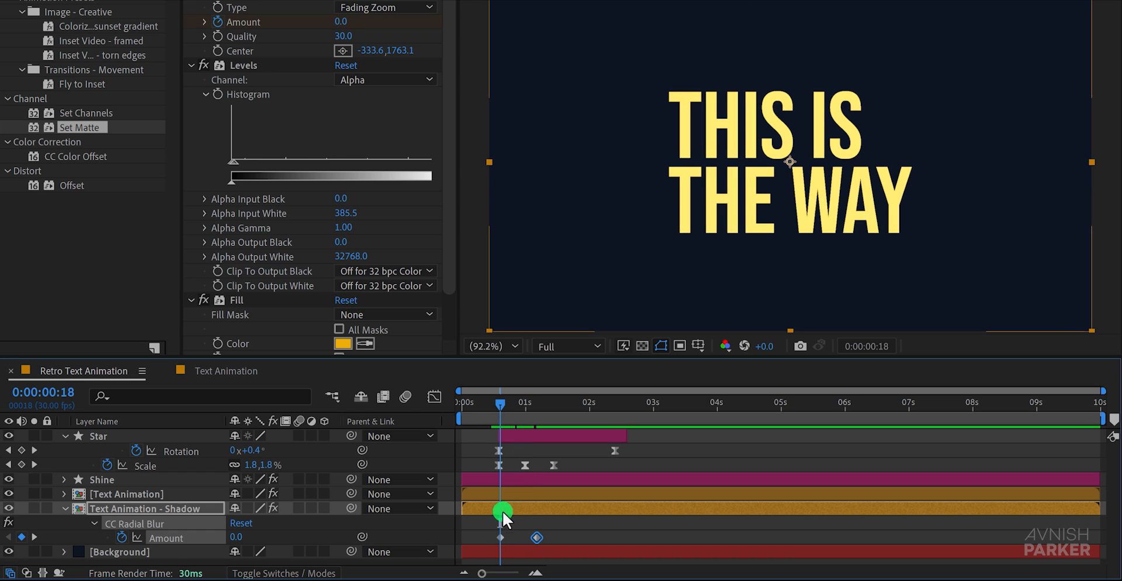
{"action": "left_click", "coordinate": [391, 527]}
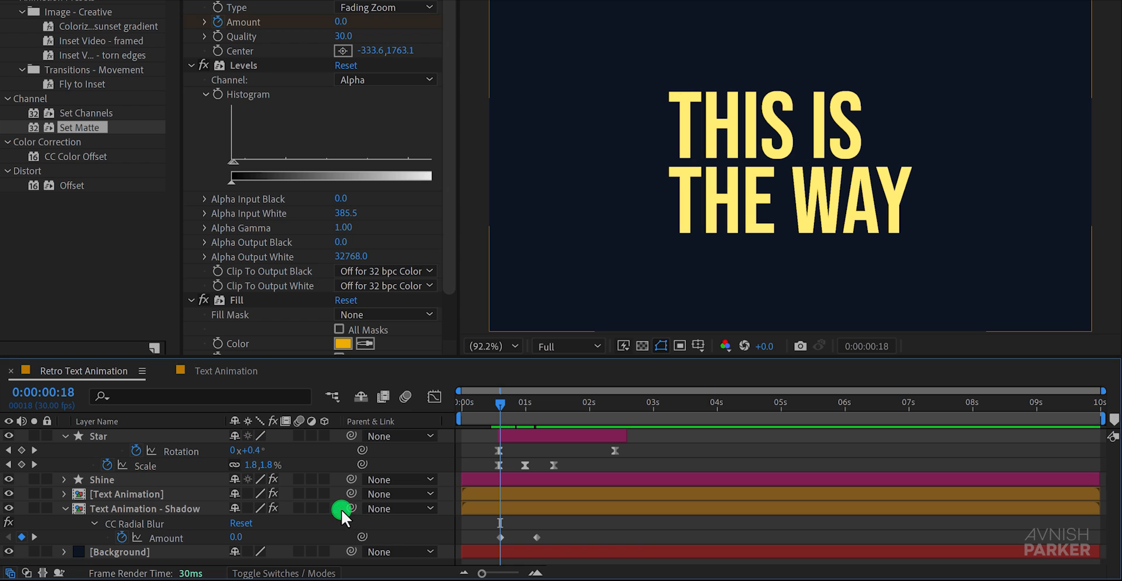
{"action": "right_click", "coordinate": [404, 416]}
{"action": "left_click", "coordinate": [470, 469]}
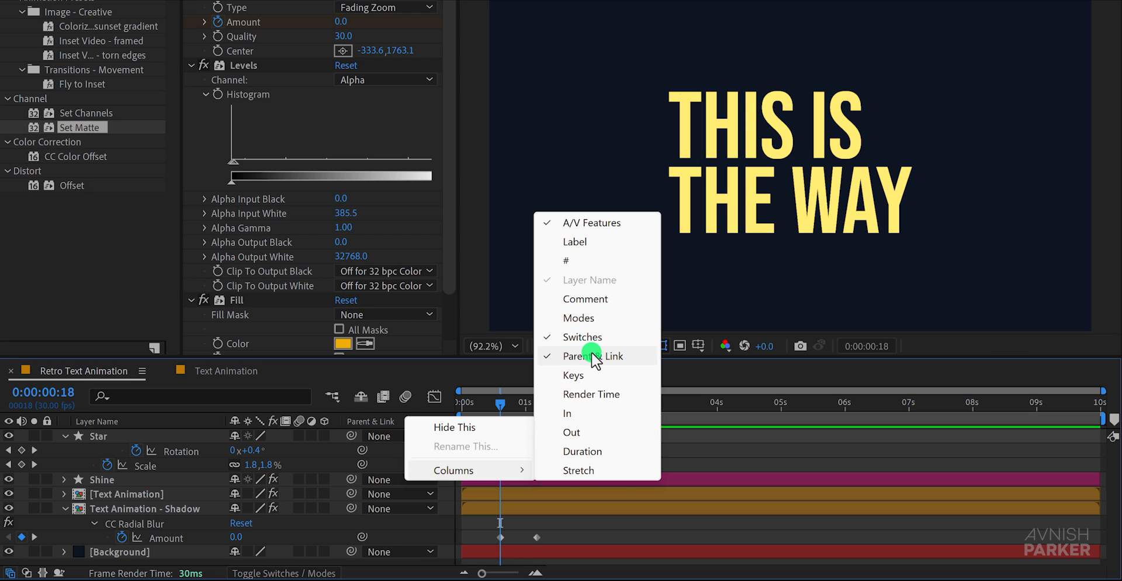
{"action": "left_click_drag", "start_coordinate": [349, 512], "coordinate": [165, 495]}
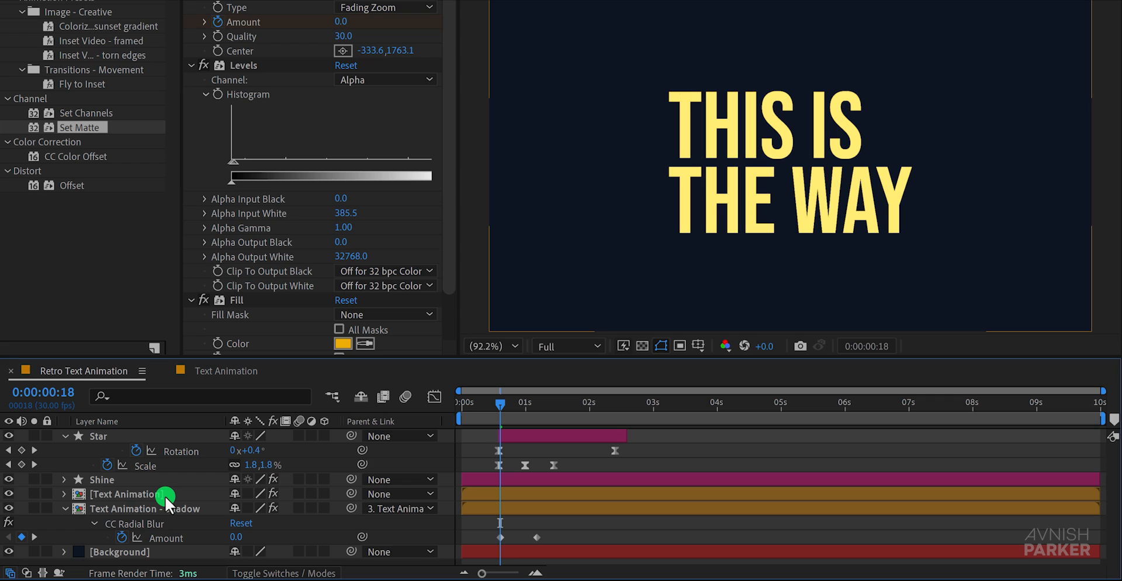
- Keyframe the Text Animation layer's Position at 960, 540 and move that keyframe to 0:00:01:05
{"action": "left_click", "coordinate": [164, 495]}
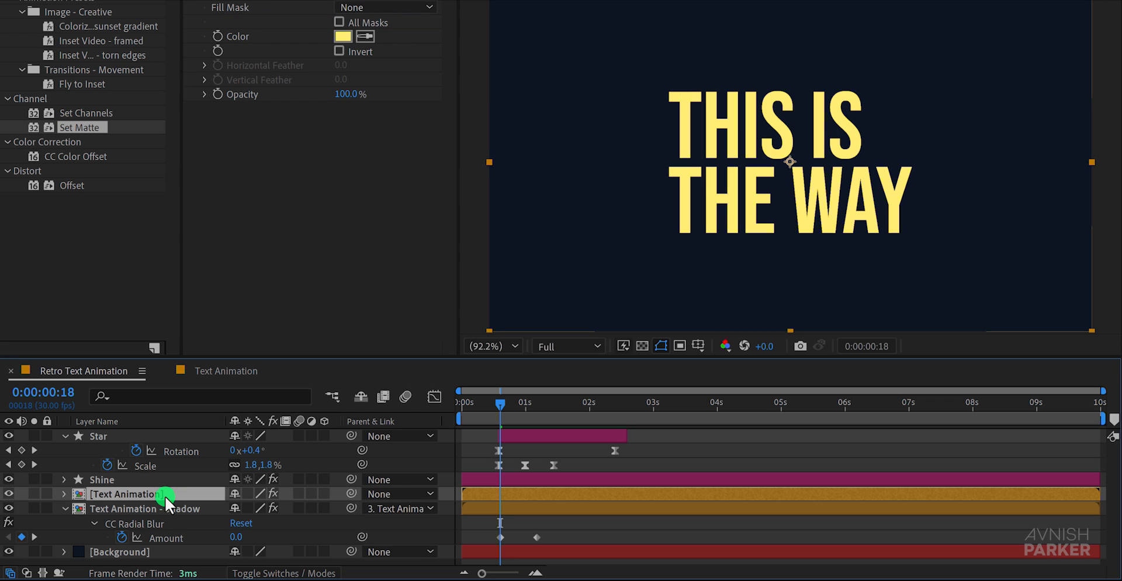
{"action": "key", "text": "p"}
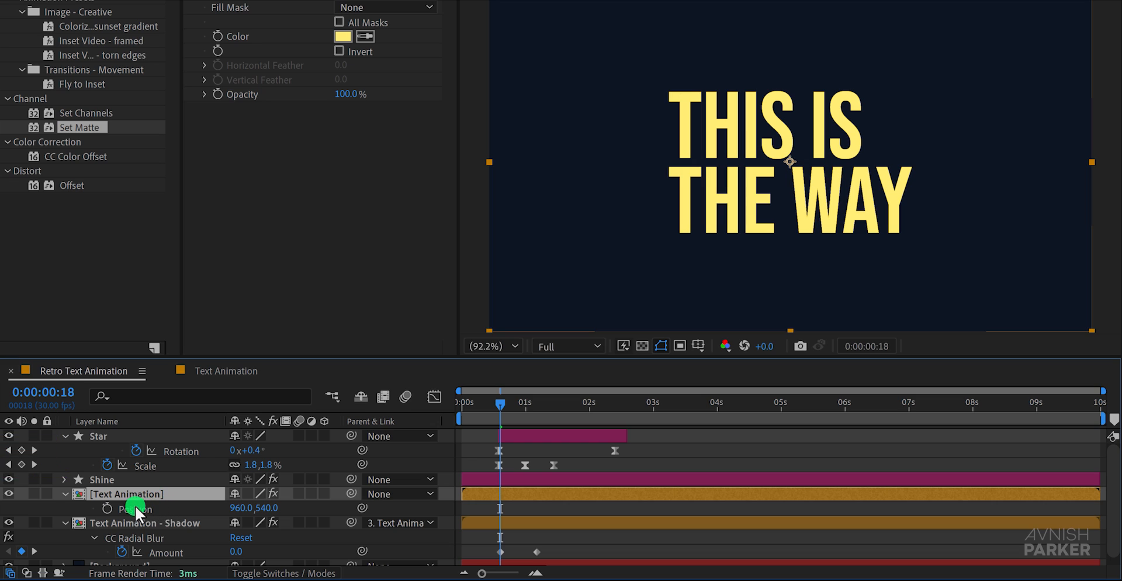
{"action": "left_click", "coordinate": [111, 506]}
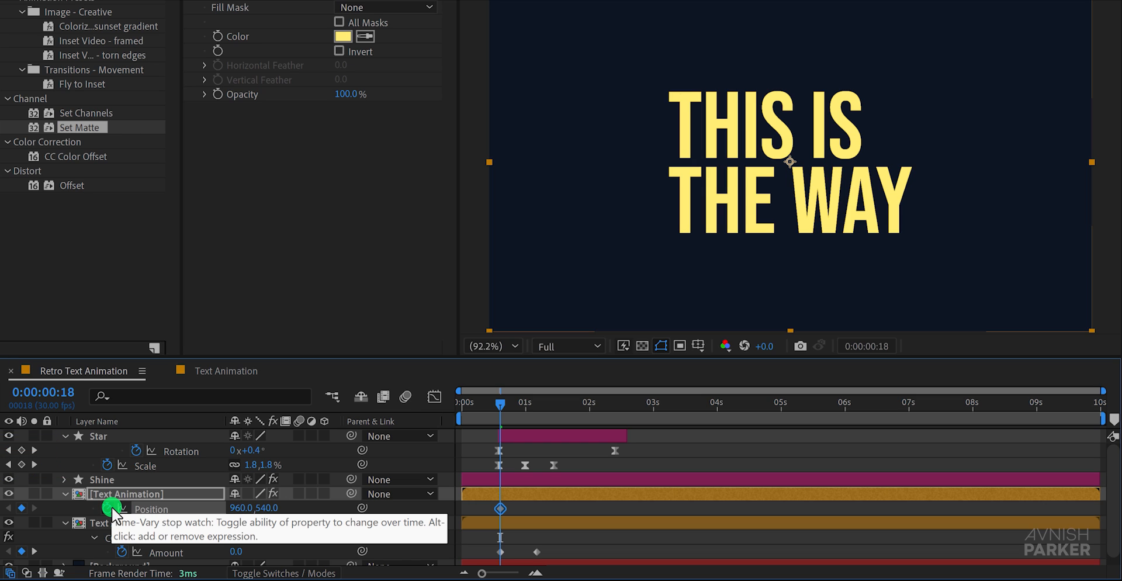
{"action": "left_click_drag", "start_coordinate": [500, 517], "coordinate": [533, 510]}
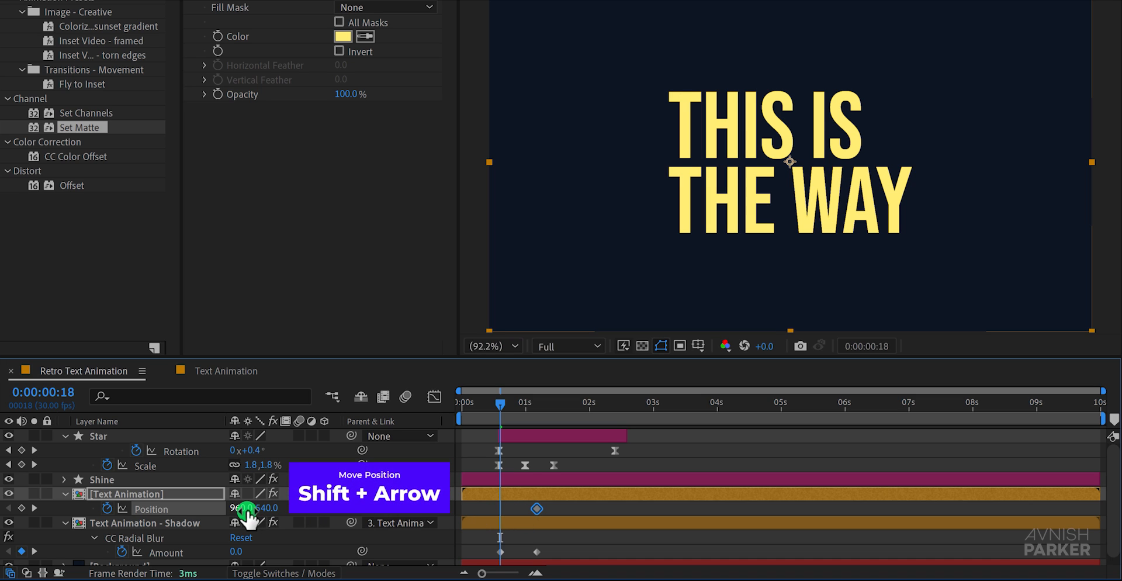
- At 0:00:00:18, nudge the Text Animation layer left and down to Position 900, 600 and preview the movement
{"action": "key", "text": "shift+Left"}
{"action": "key", "text": "shift+Left"}
{"action": "key", "text": "shift+Left"}
{"action": "key", "text": "shift+Down"}
{"action": "key", "text": "shift+Left"}
{"action": "key", "text": "shift+Left"}
{"action": "key", "text": "shift+Left"}
{"action": "key", "text": "shift+Down"}
{"action": "key", "text": "shift+Down"}
{"action": "key", "text": "shift+Down"}
{"action": "key", "text": "shift+Down"}
{"action": "key", "text": "shift+Down"}
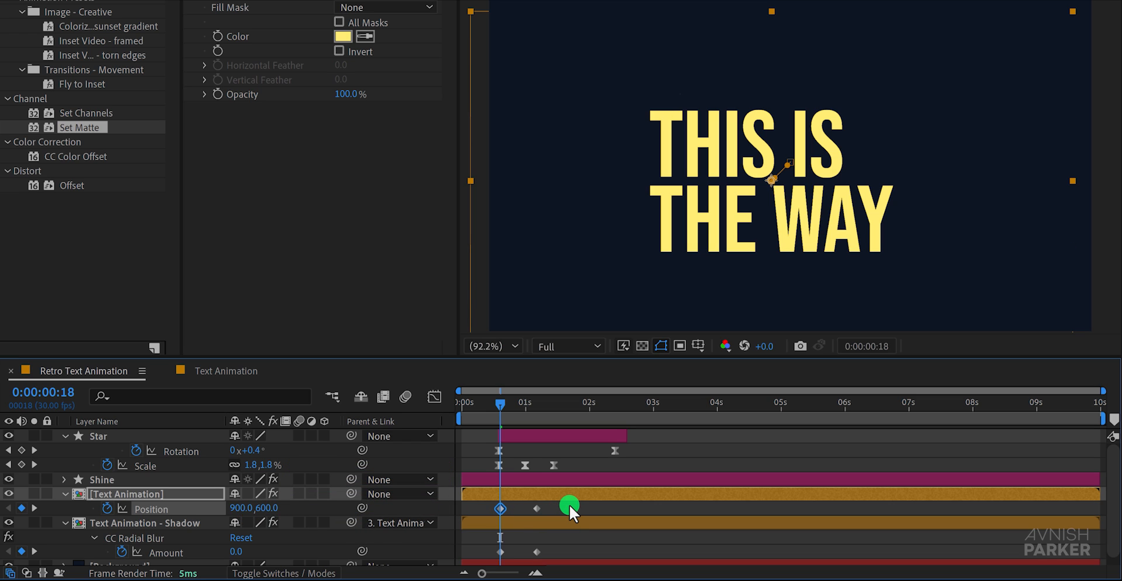
{"action": "key", "text": "space"}
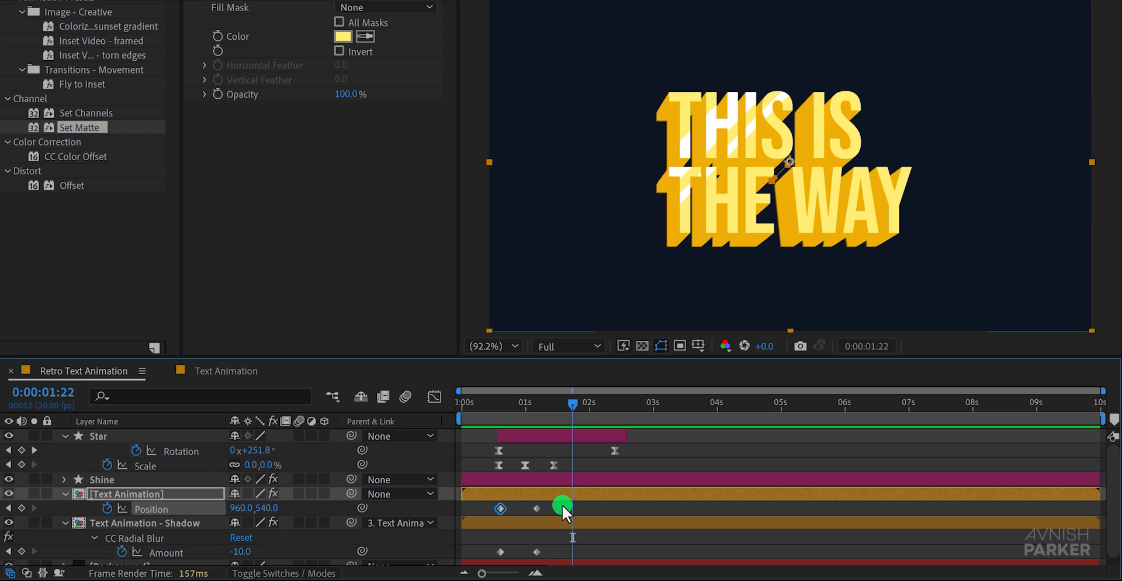
- Apply Easy Ease to the text Position and shadow blur Amount keyframes and show their speed curves in the Graph Editor
{"action": "left_click_drag", "start_coordinate": [562, 504], "coordinate": [491, 557]}
{"action": "key", "text": "F9"}
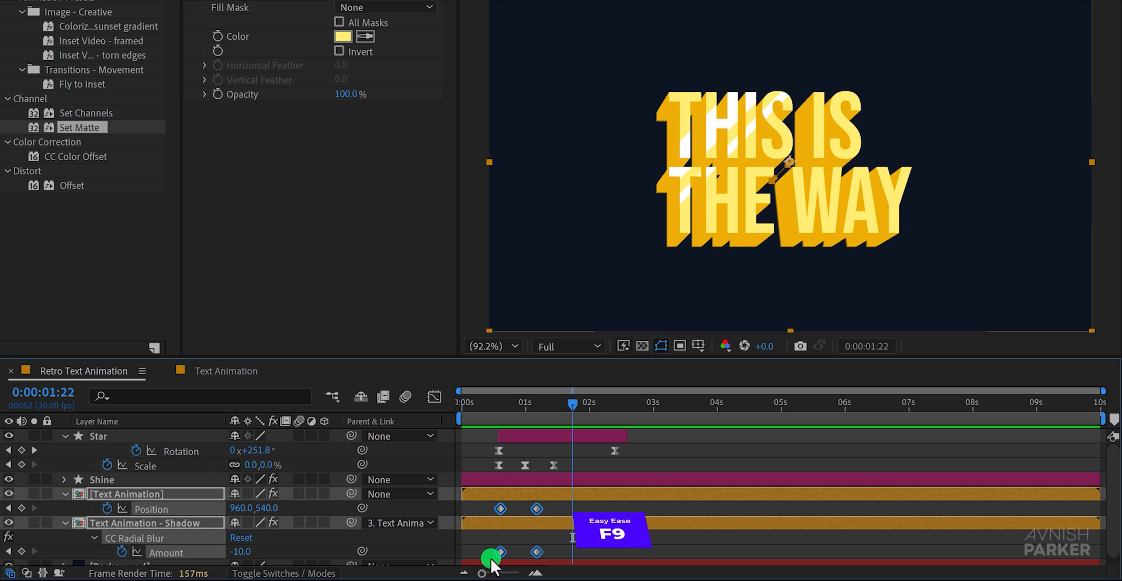
{"action": "left_click", "coordinate": [435, 397]}
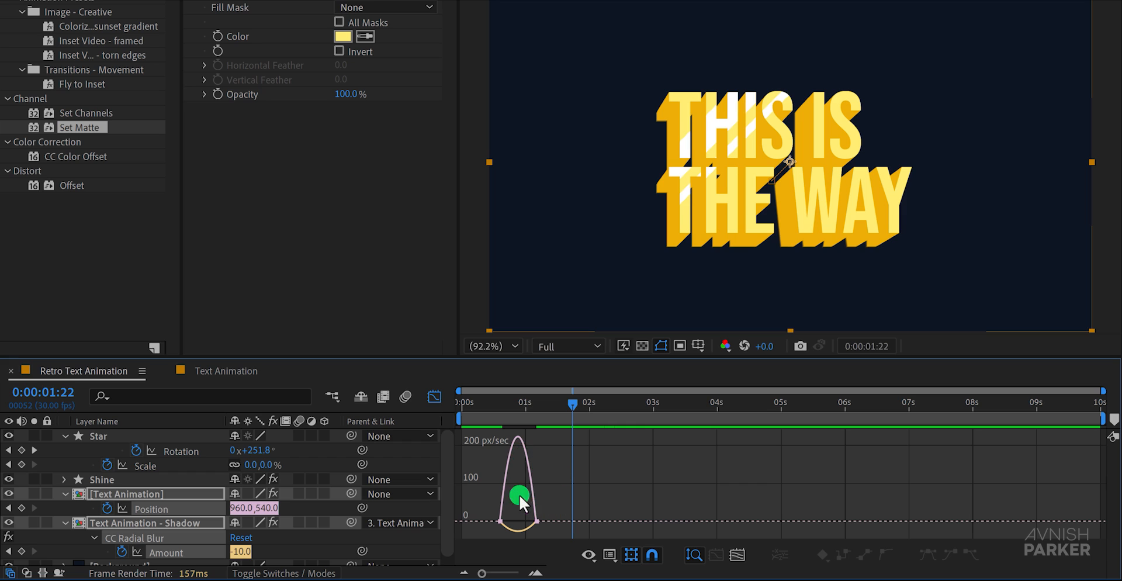
{"action": "right_click", "coordinate": [545, 467]}
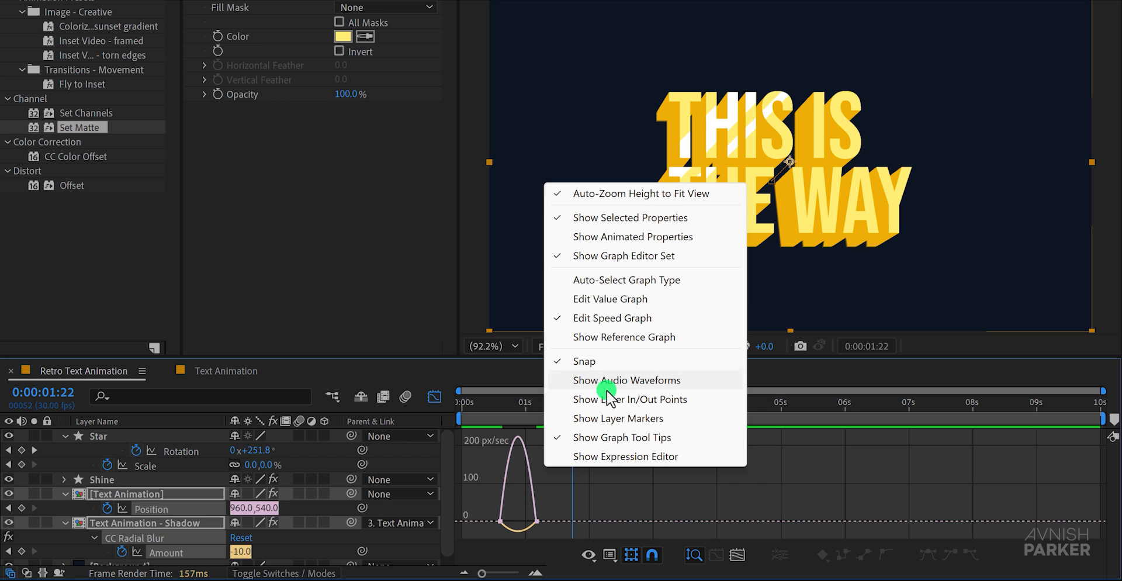
- Lengthen the ease handles at both ends of the Position and Amount speed curves for a sharp central peak, and preview the motion
{"action": "left_click", "coordinate": [543, 516]}
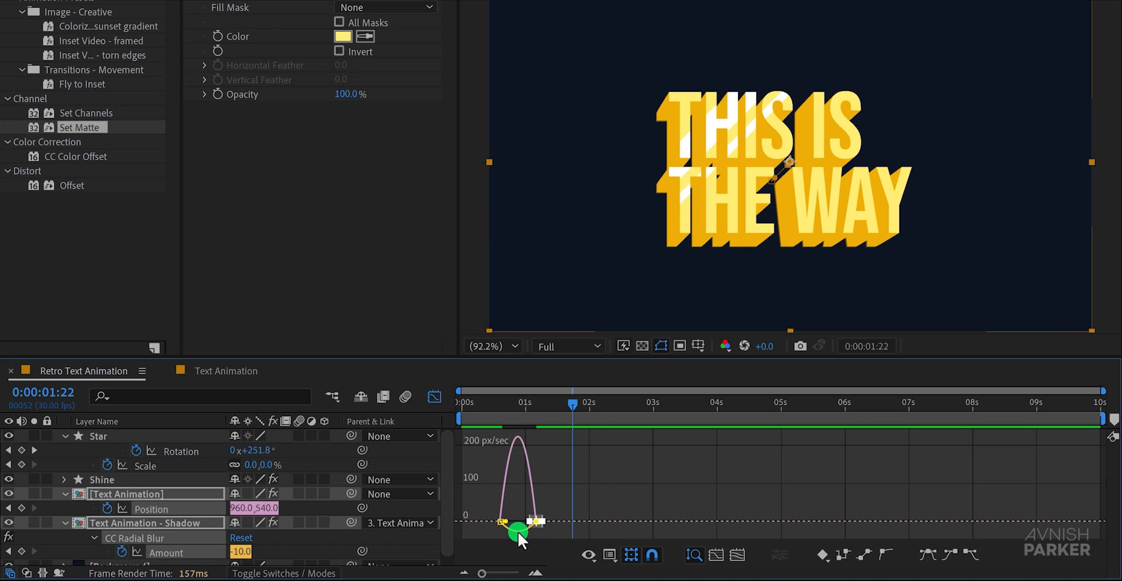
{"action": "key", "text": "equal"}
{"action": "key", "text": "equal"}
{"action": "key", "text": "equal"}
{"action": "left_click_drag", "start_coordinate": [510, 484], "coordinate": [747, 484]}
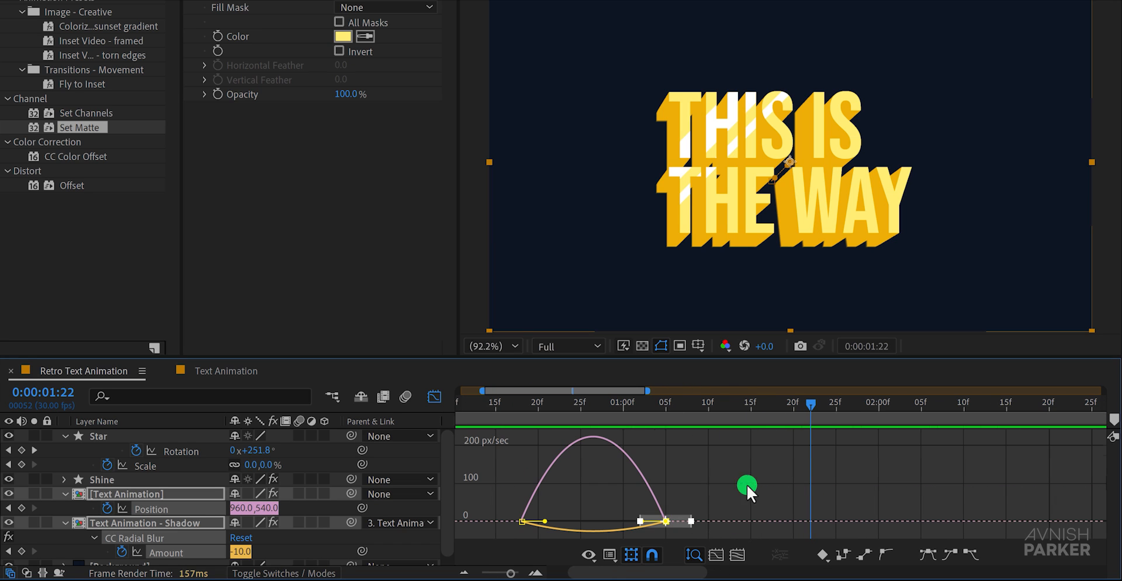
{"action": "left_click_drag", "start_coordinate": [656, 518], "coordinate": [614, 521]}
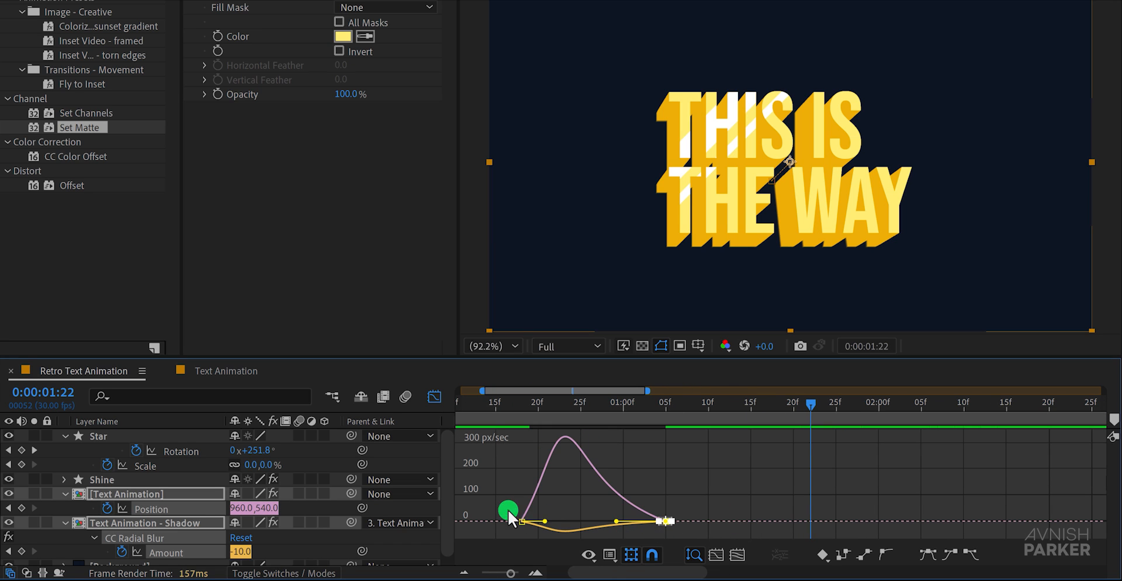
{"action": "left_click_drag", "start_coordinate": [507, 510], "coordinate": [533, 530]}
{"action": "left_click_drag", "start_coordinate": [543, 521], "coordinate": [568, 521]}
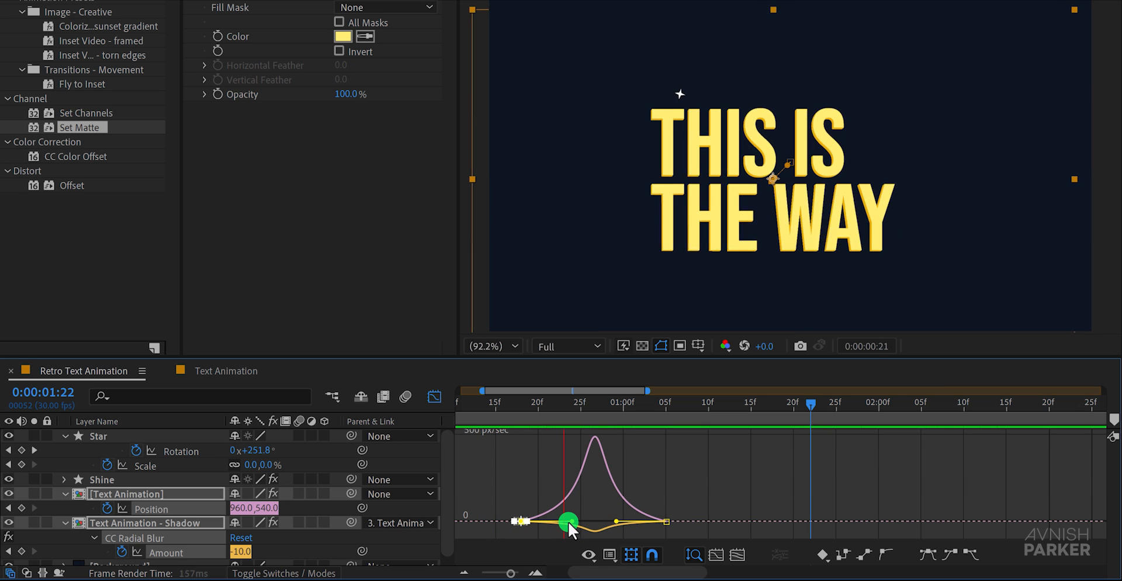
- Preview the eased text motion, leave the Graph Editor, and scrub through the timeline to check the shine and star timing
{"action": "key", "text": "space"}
{"action": "key", "text": "space"}
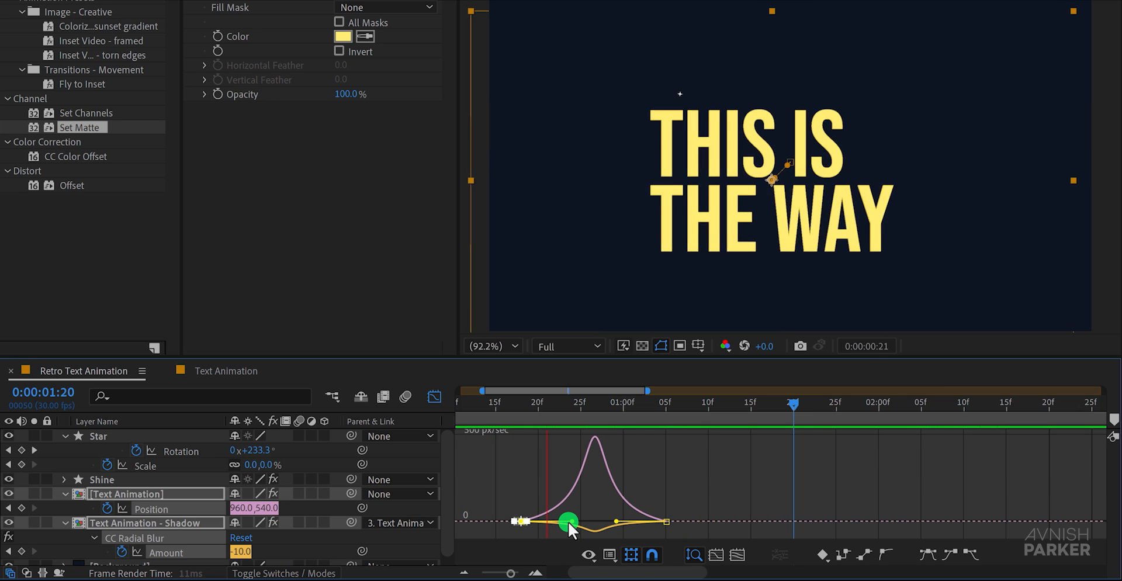
{"action": "left_click", "coordinate": [433, 400]}
{"action": "left_click_drag", "start_coordinate": [483, 402], "coordinate": [654, 439]}
{"action": "left_click_drag", "start_coordinate": [612, 405], "coordinate": [791, 434]}
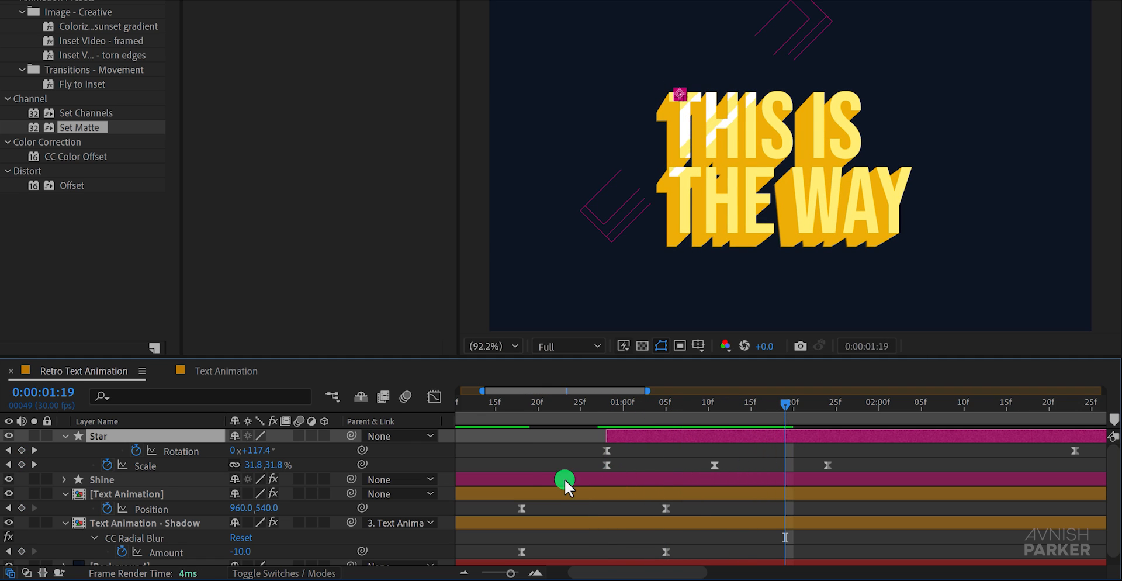
- Collapse all layers, then duplicate the Star layer and offset the copy in time to start at about 1.5 seconds
{"action": "key", "text": "m"}
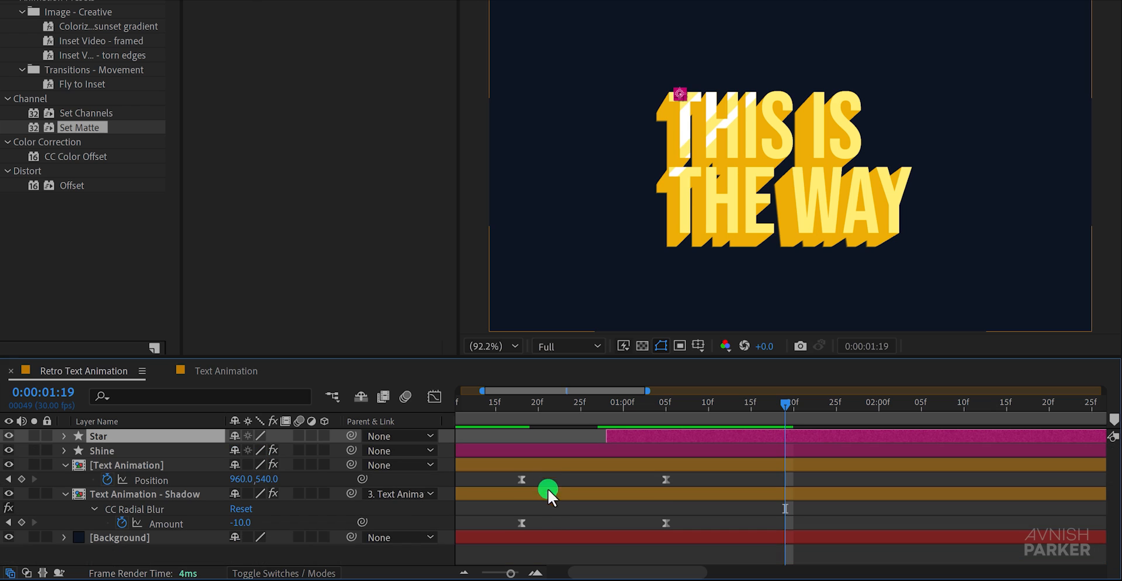
{"action": "key", "text": "minus"}
{"action": "key", "text": "minus"}
{"action": "key", "text": "minus"}
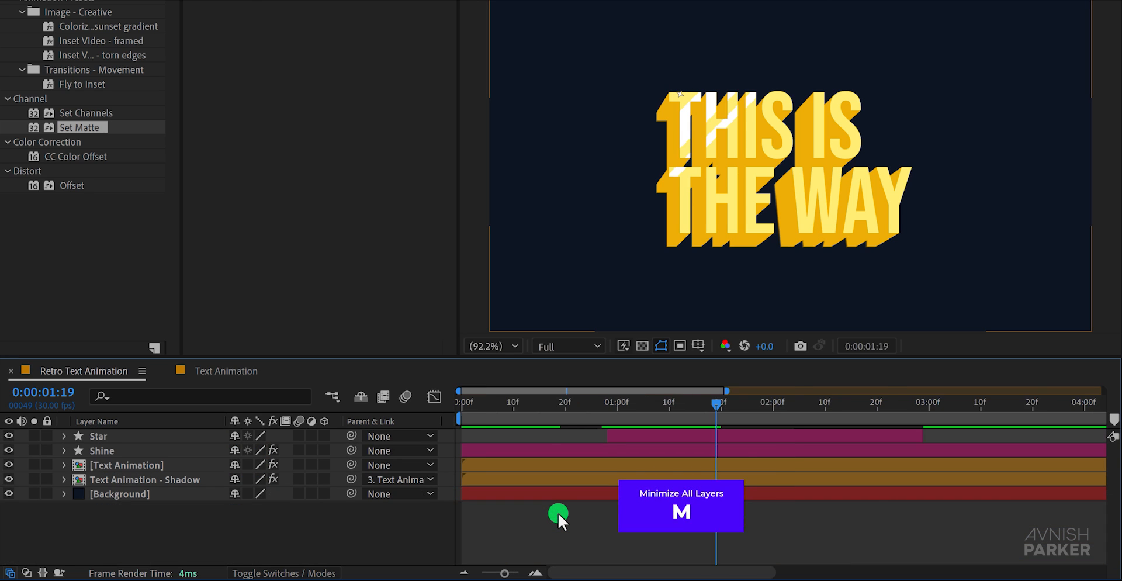
{"action": "left_click", "coordinate": [587, 433]}
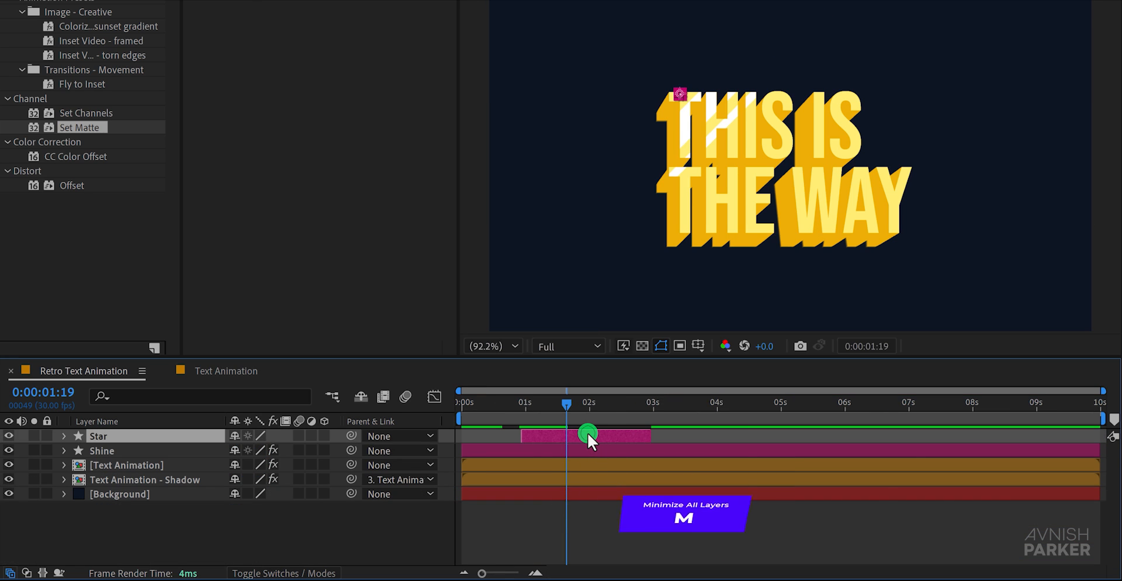
{"action": "key", "text": "ctrl+d"}
{"action": "left_click_drag", "start_coordinate": [588, 432], "coordinate": [619, 432]}
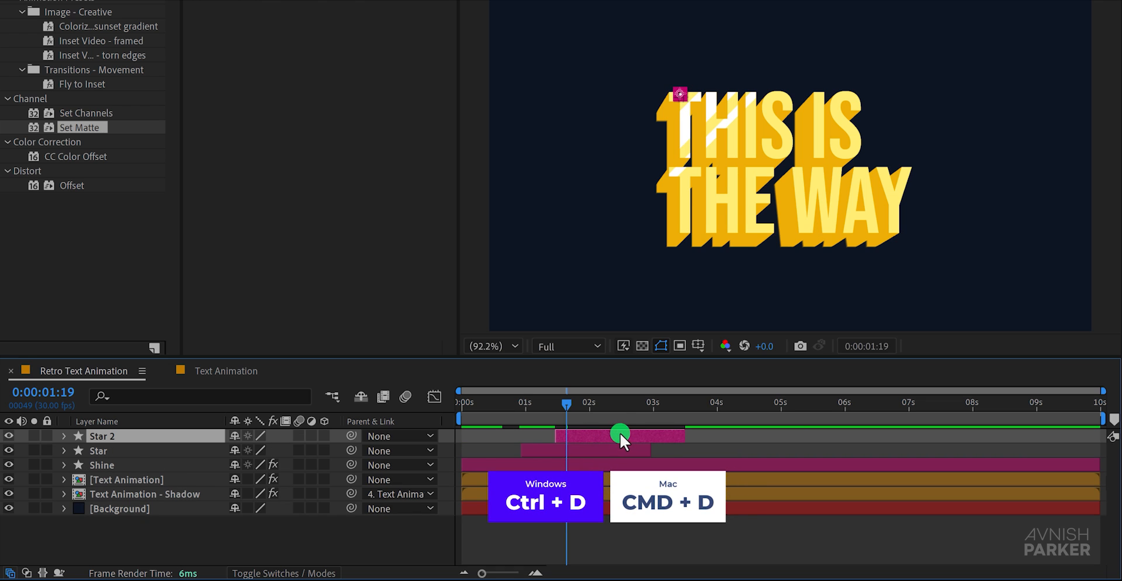
- At 0:00:02:00, move the duplicated star to the lower edge of the H in THE
{"action": "left_click_drag", "start_coordinate": [570, 402], "coordinate": [589, 402]}
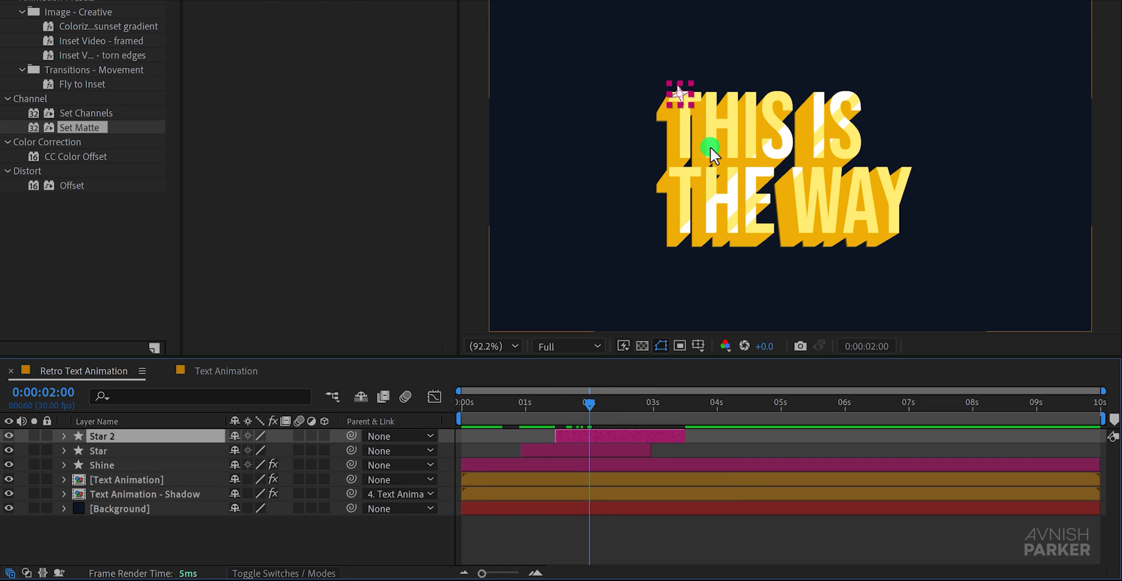
{"action": "left_click", "coordinate": [677, 95]}
{"action": "left_click_drag", "start_coordinate": [678, 95], "coordinate": [731, 233]}
- Duplicate Star 2, start the copy at about 2 seconds, and place it at the upper-left tip of the Y in WAY
{"action": "left_click", "coordinate": [605, 433]}
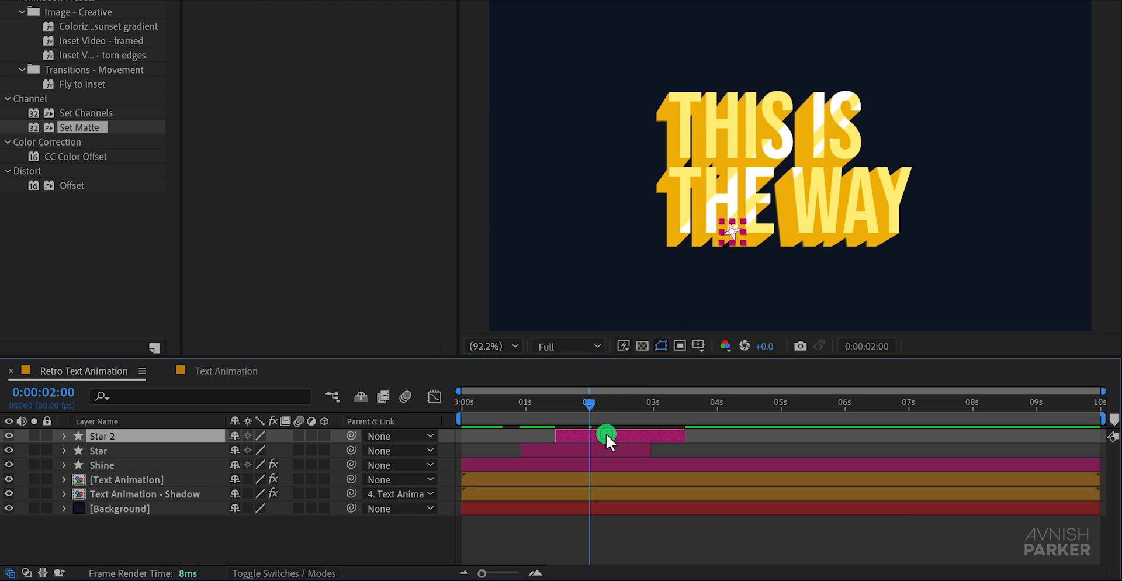
{"action": "key", "text": "ctrl+d"}
{"action": "left_click_drag", "start_coordinate": [605, 433], "coordinate": [626, 412]}
{"action": "left_click_drag", "start_coordinate": [732, 232], "coordinate": [868, 168]}
- End the work area at 0:00:03:27 and preview the animation with all three stars
{"action": "left_click_drag", "start_coordinate": [633, 402], "coordinate": [711, 410]}
{"action": "key", "text": "n"}
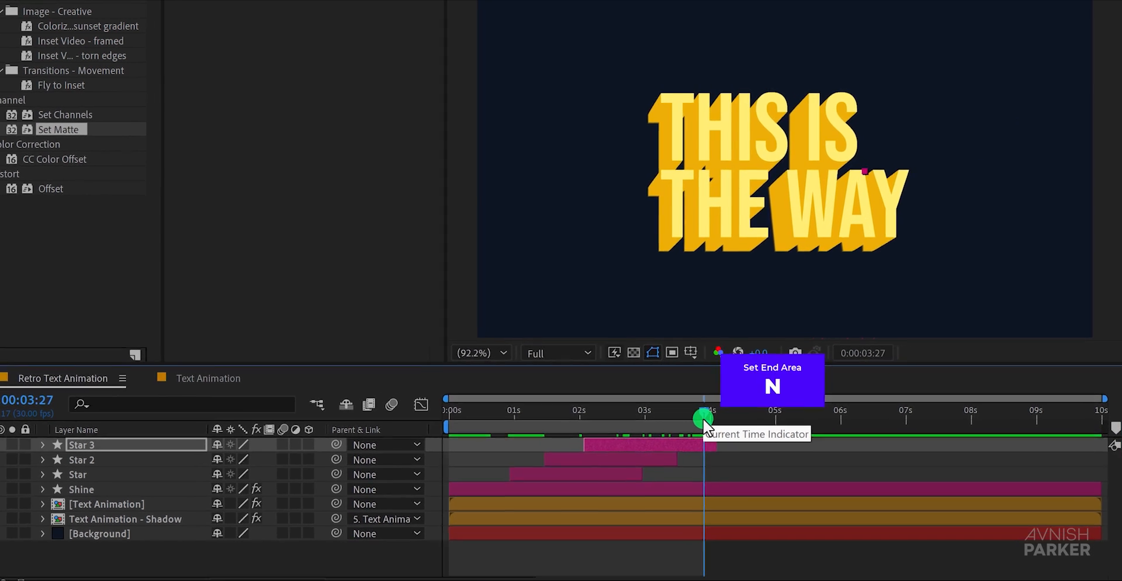
{"action": "key", "text": "space"}
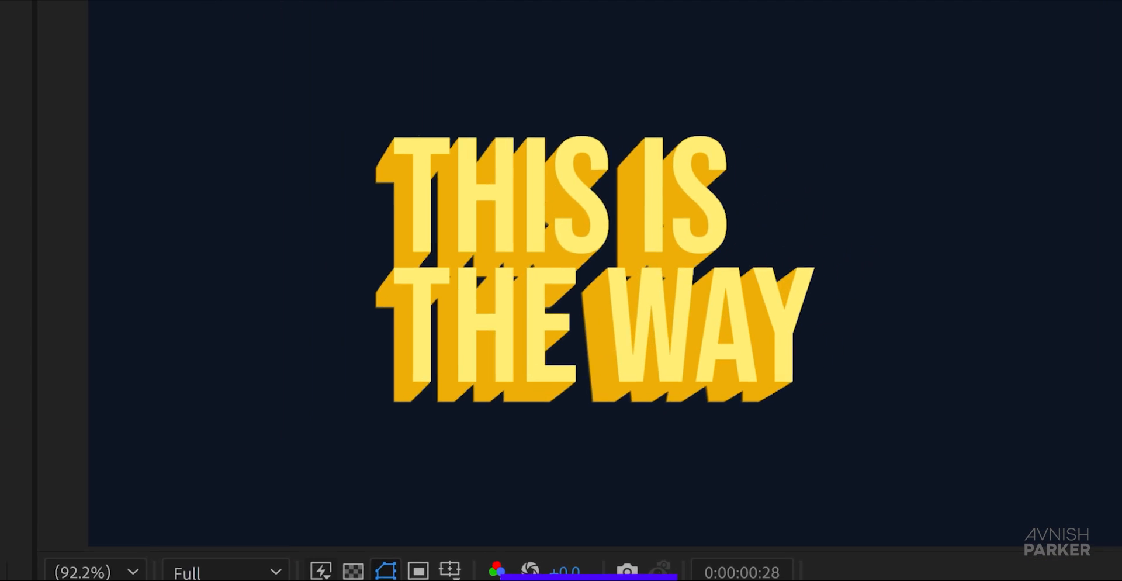